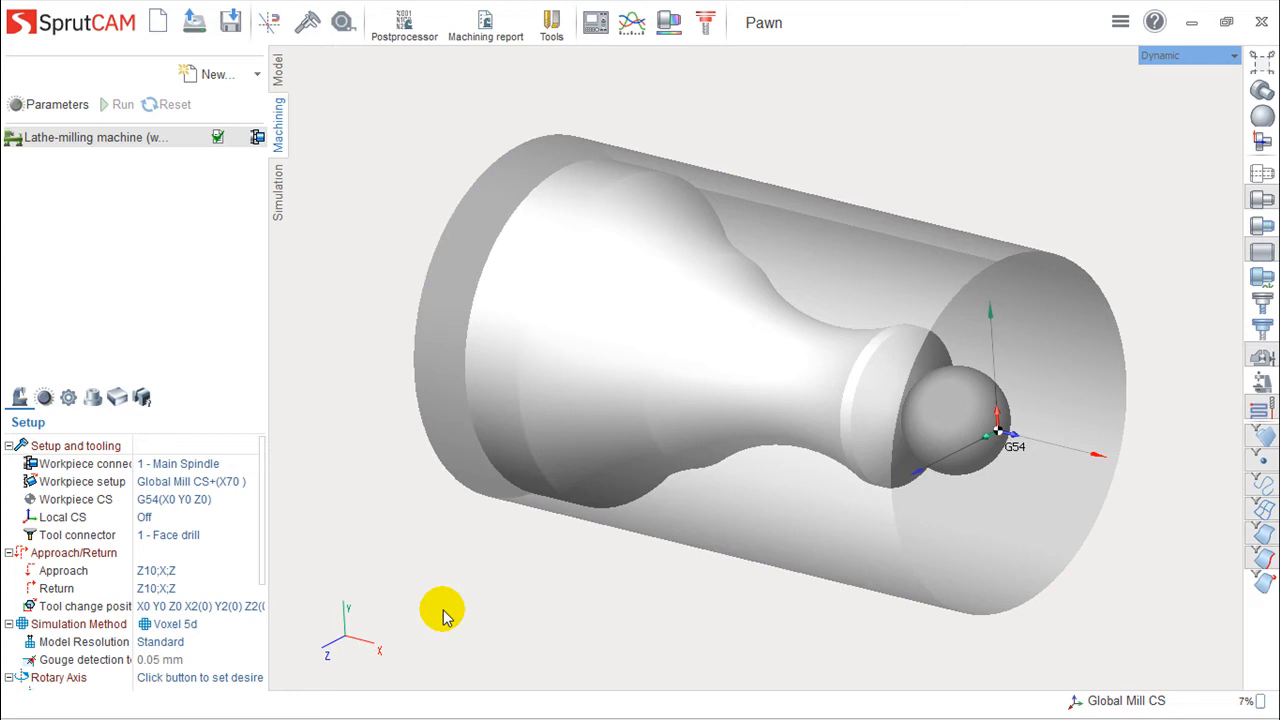
Examine the pawn model with the transparent workpiece hidden, and turn the workpiece display back on
{"action": "scroll", "coordinate": [768, 328], "scroll_direction": "down", "scroll_amount": 3}
{"action": "scroll", "coordinate": [768, 328], "scroll_direction": "up", "scroll_amount": 2}
{"action": "mouse_move", "coordinate": [814, 334]}
{"action": "middle_mouse_down"}
{"action": "mouse_move", "coordinate": [729, 323]}
{"action": "mouse_move", "coordinate": [813, 325]}
{"action": "middle_mouse_up"}
{"action": "left_click", "coordinate": [1262, 248]}
{"action": "middle_click_drag", "start_coordinate": [659, 365], "coordinate": [690, 370]}
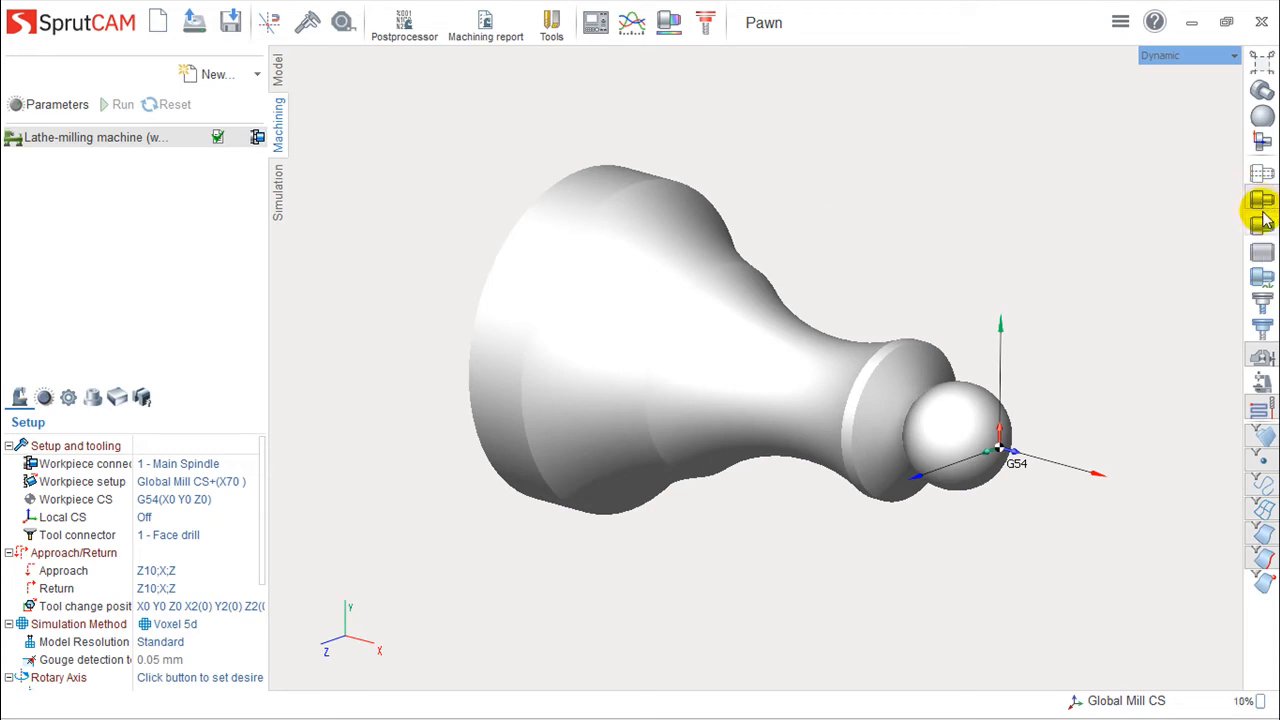
{"action": "left_click", "coordinate": [1262, 252]}
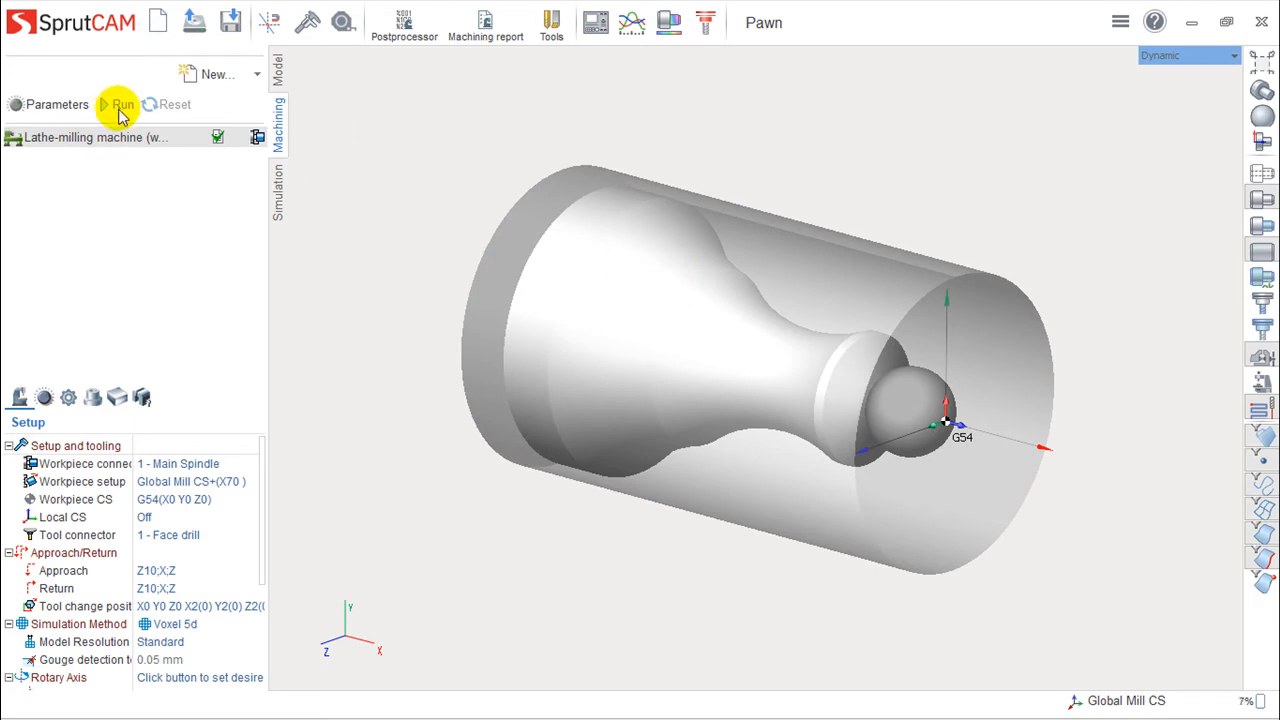
Review the machine list and the Frame and System settings of the lathe-milling machine, closing its parameters without changes
{"action": "double_click", "coordinate": [80, 139]}
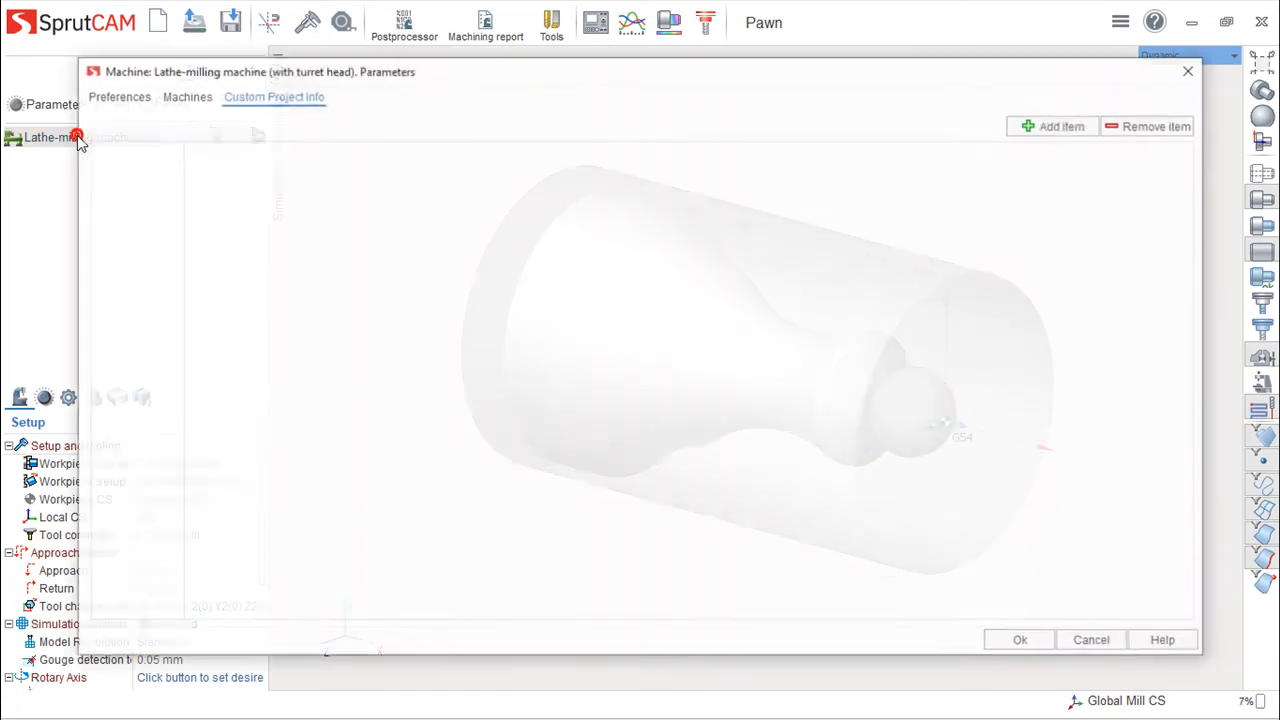
{"action": "left_click", "coordinate": [110, 97]}
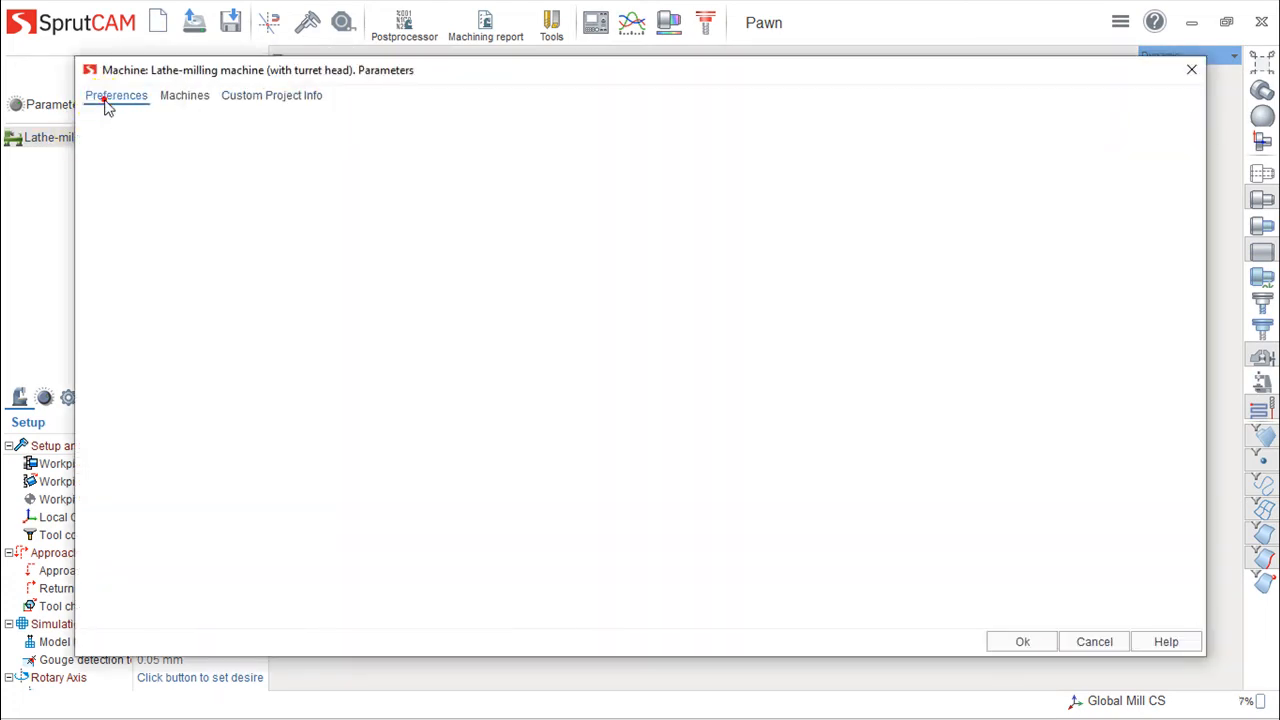
{"action": "left_click", "coordinate": [182, 96]}
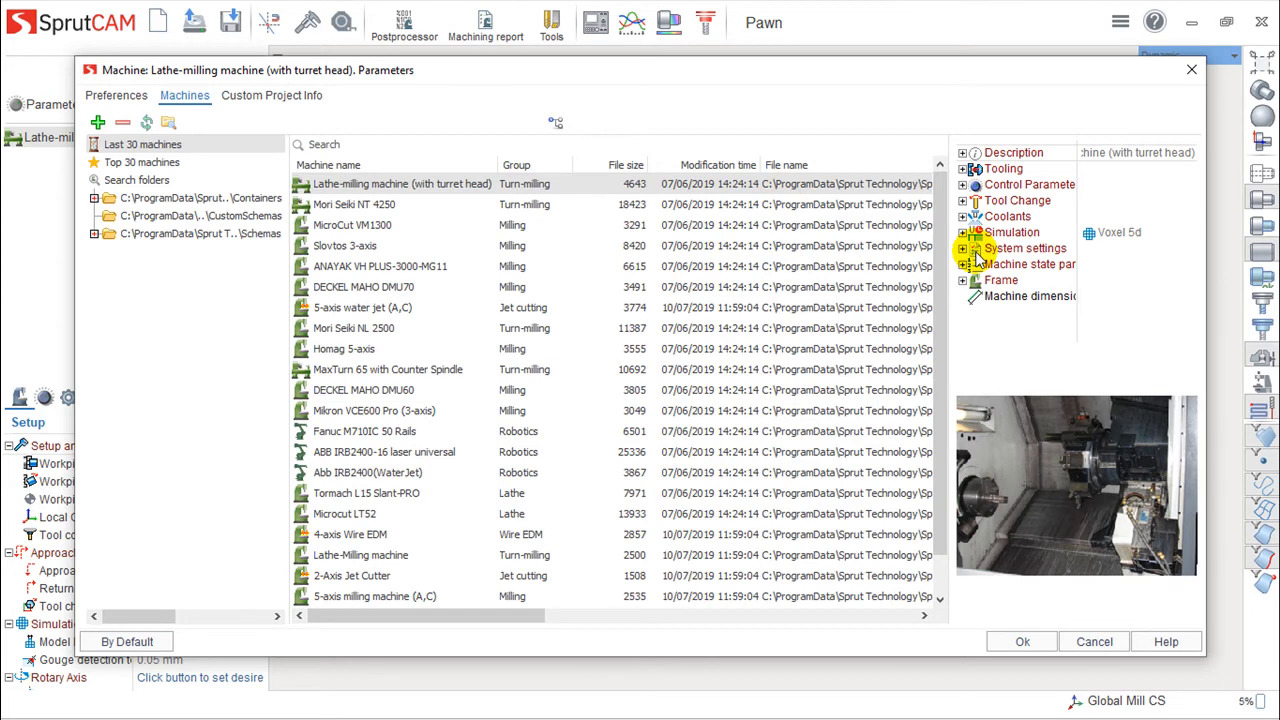
{"action": "left_click", "coordinate": [962, 280]}
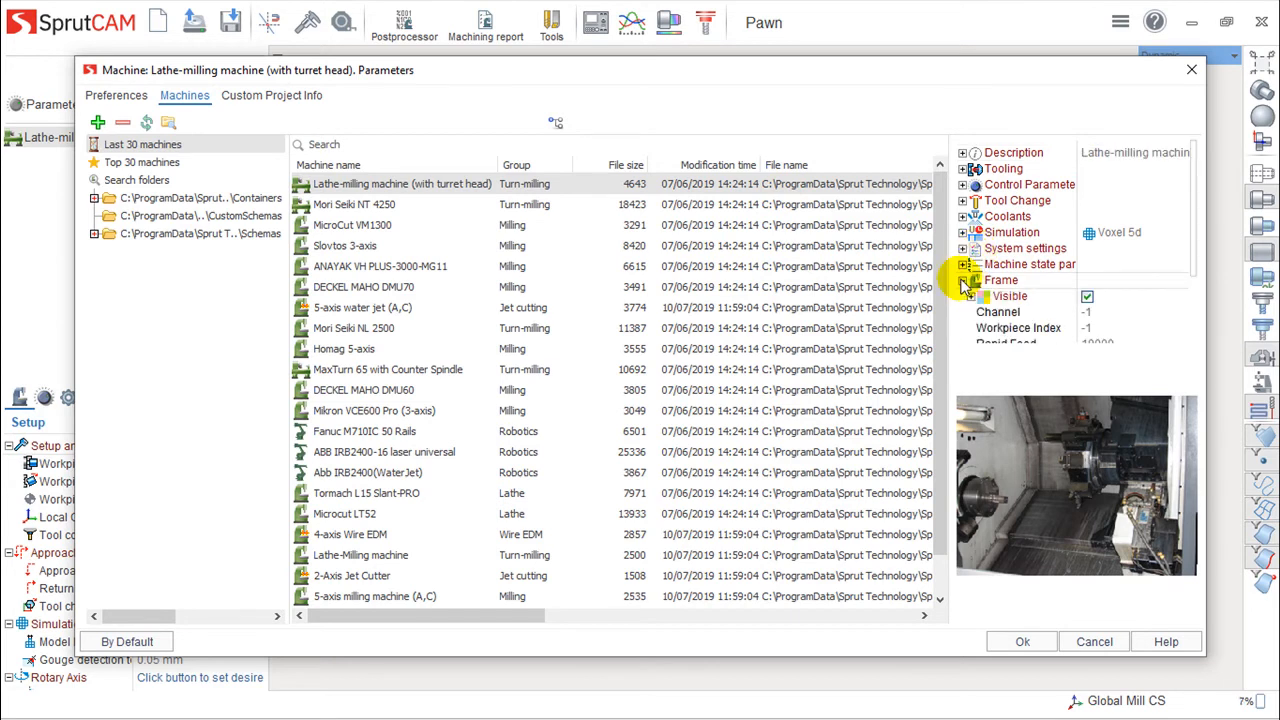
{"action": "left_click", "coordinate": [962, 249]}
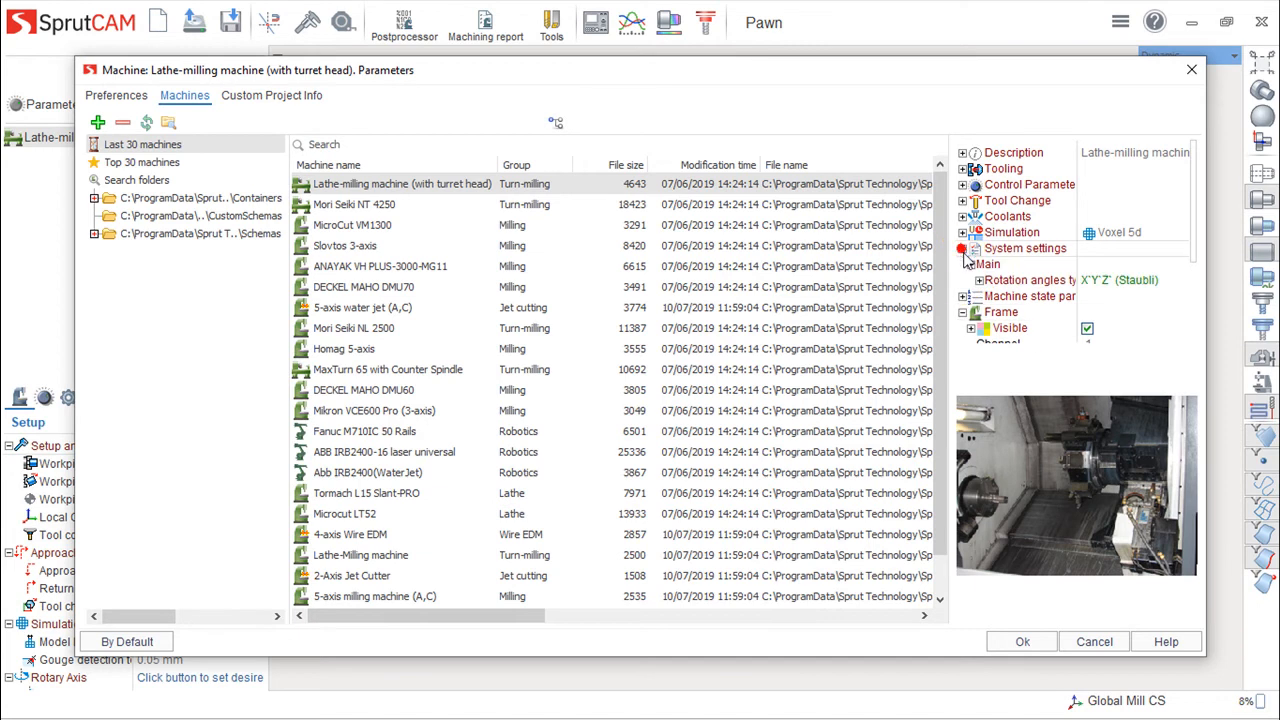
{"action": "left_click", "coordinate": [962, 249]}
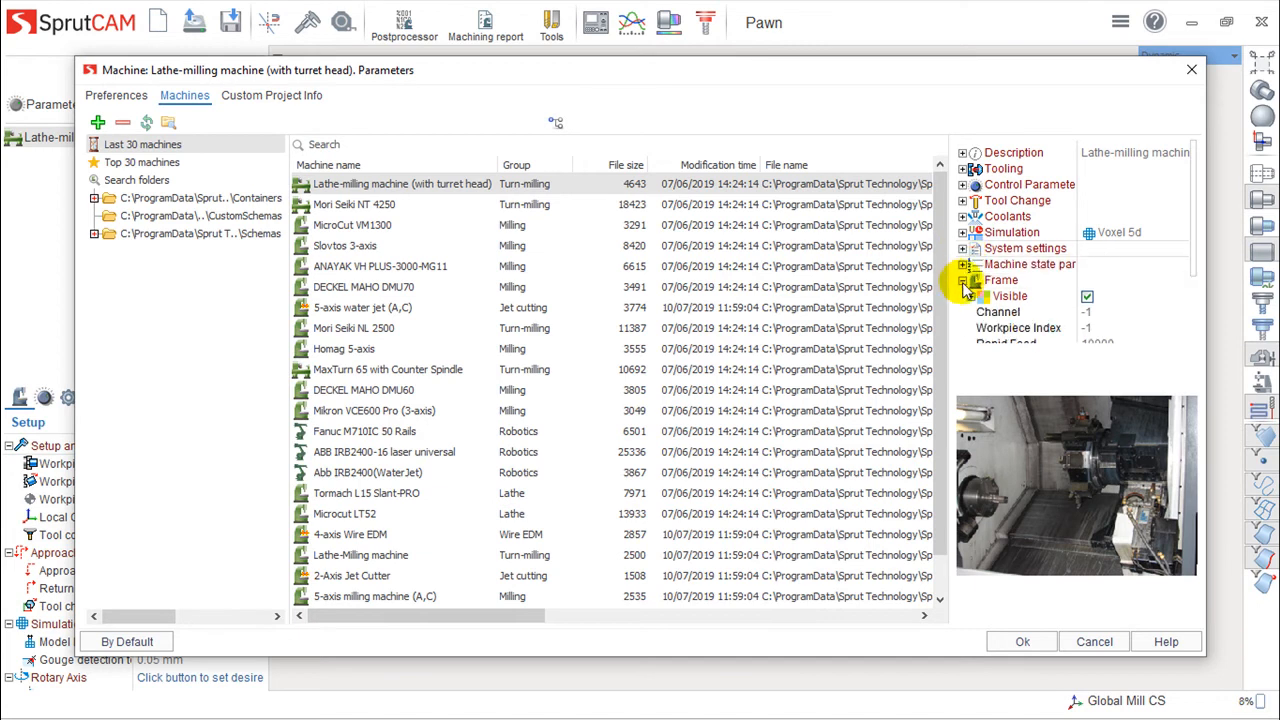
{"action": "left_click", "coordinate": [963, 281]}
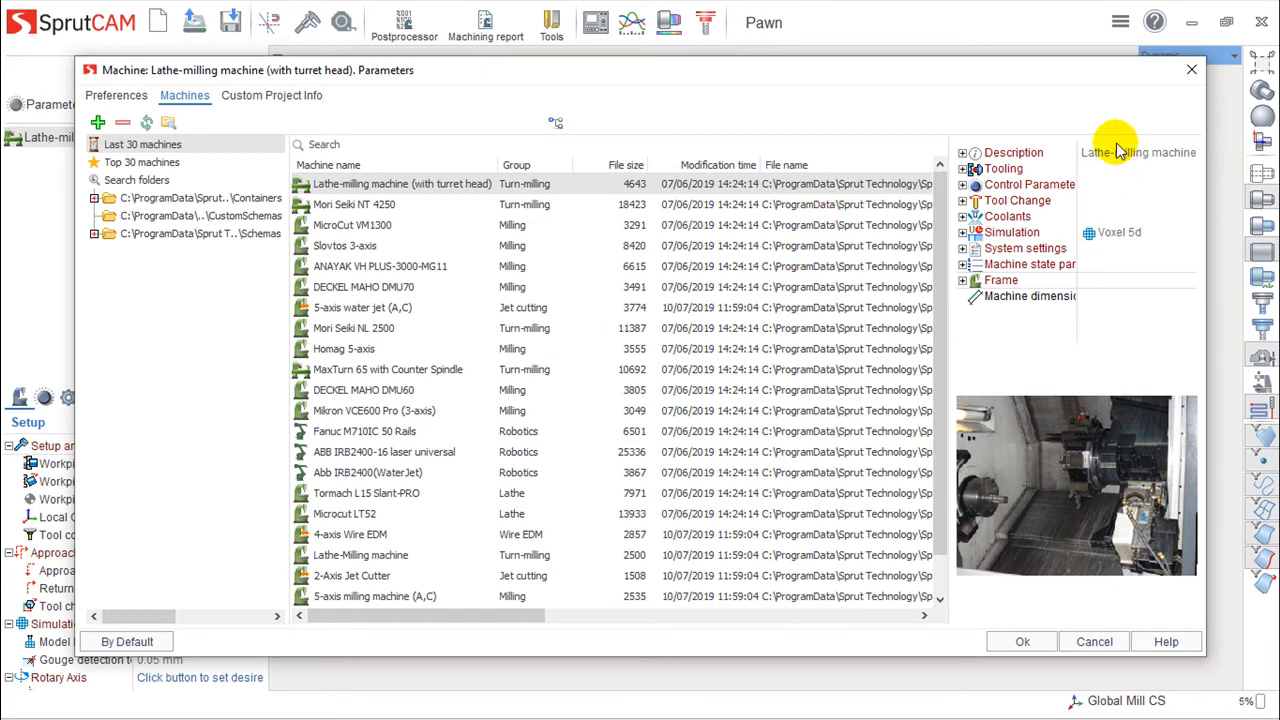
{"action": "left_click", "coordinate": [1192, 69]}
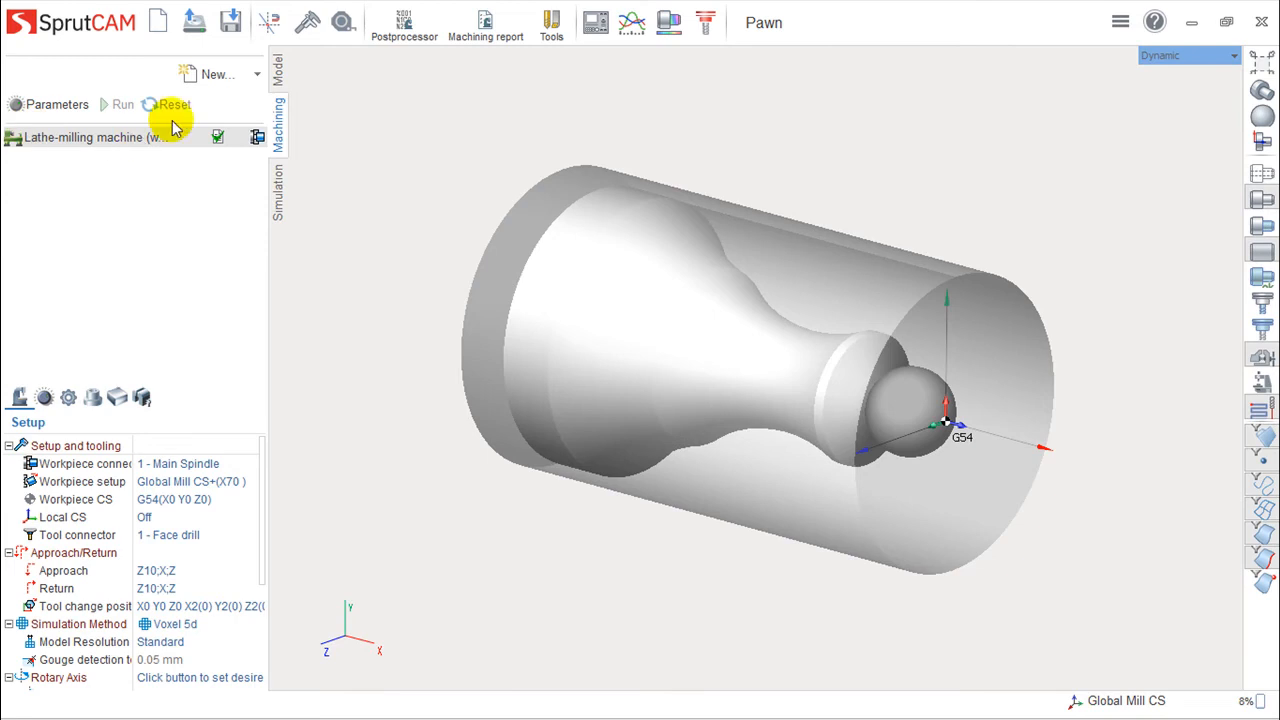
Look through the available lathe operation types and inspect the pawn inside its workpiece without adding an operation
{"action": "left_click", "coordinate": [258, 74]}
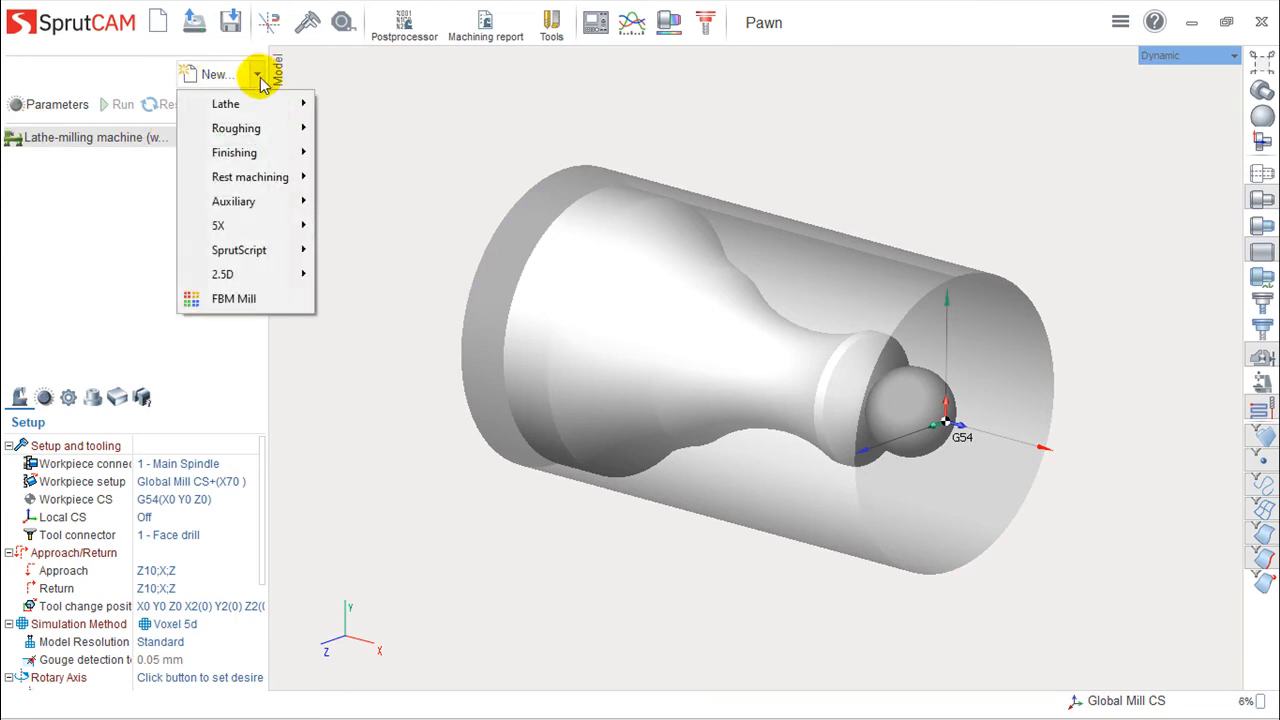
{"action": "mouse_move", "coordinate": [240, 108]}
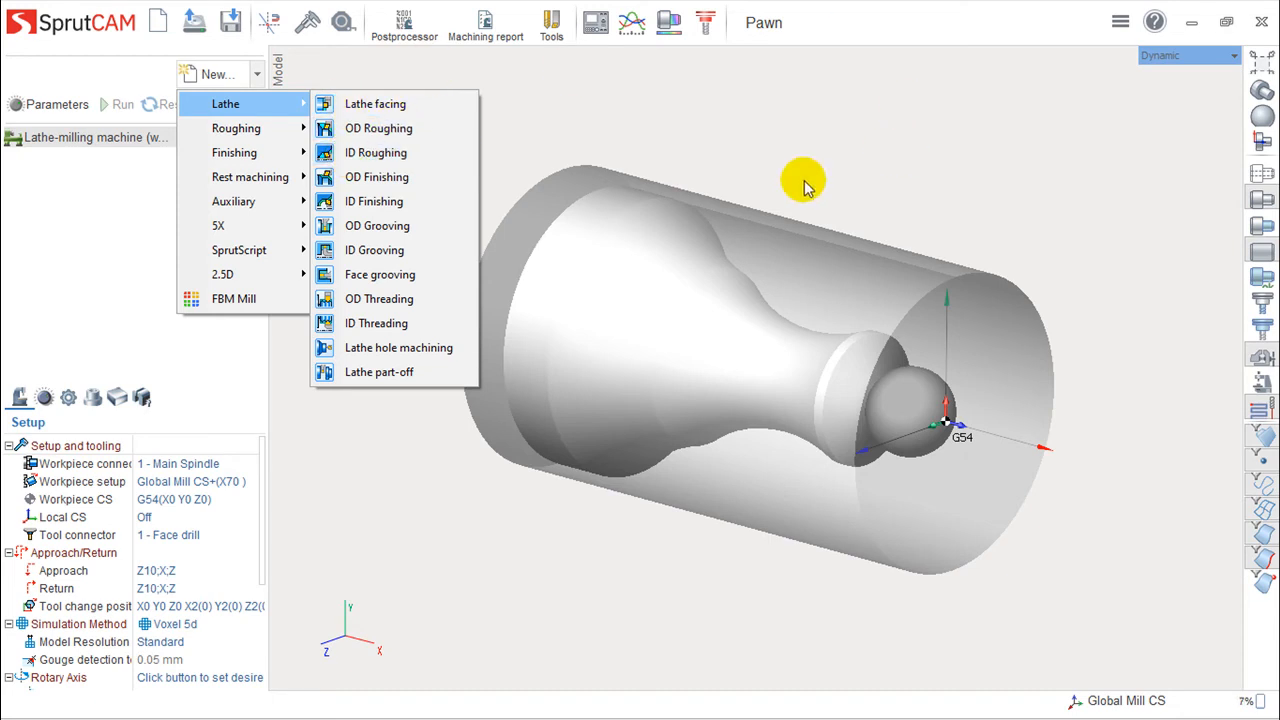
{"action": "left_click", "coordinate": [420, 160]}
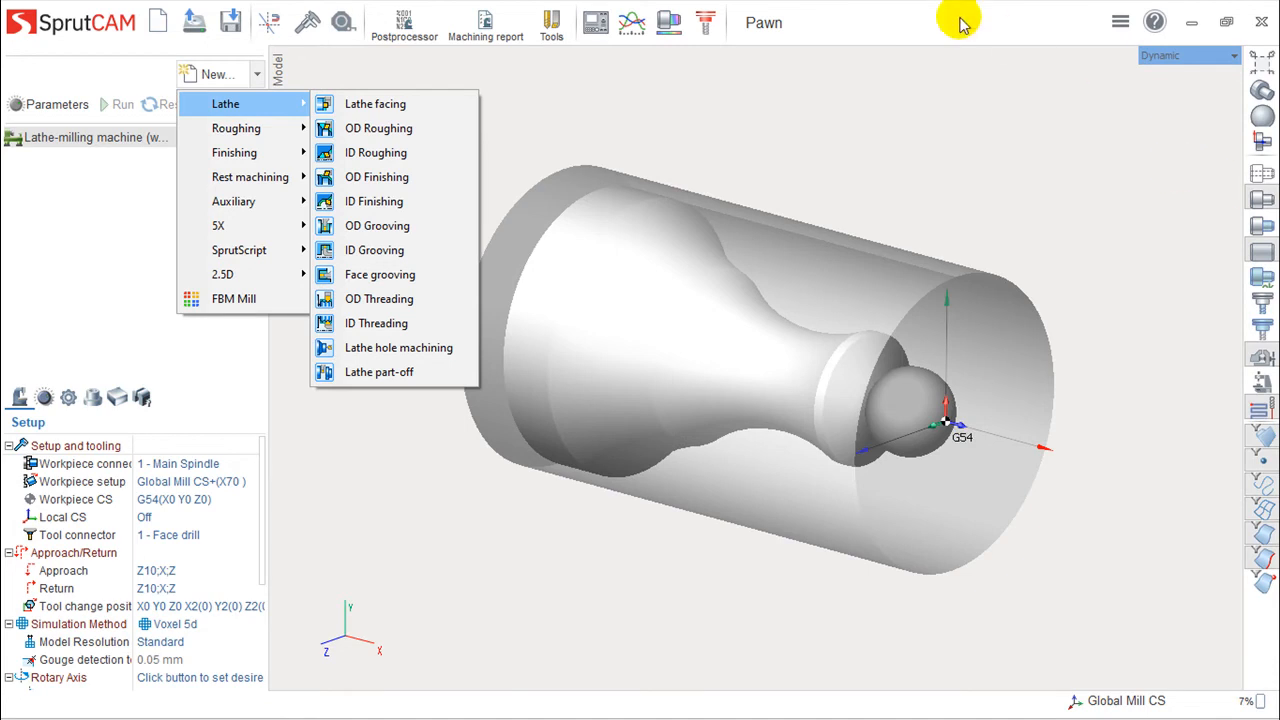
{"action": "left_click", "coordinate": [910, 6]}
{"action": "middle_click_drag", "start_coordinate": [726, 446], "coordinate": [952, 307]}
{"action": "mouse_move", "coordinate": [686, 480]}
{"action": "middle_mouse_down"}
{"action": "mouse_move", "coordinate": [640, 466]}
{"action": "mouse_move", "coordinate": [719, 465]}
{"action": "mouse_move", "coordinate": [680, 489]}
{"action": "middle_mouse_up"}
{"action": "middle_click_drag", "start_coordinate": [787, 462], "coordinate": [608, 443]}
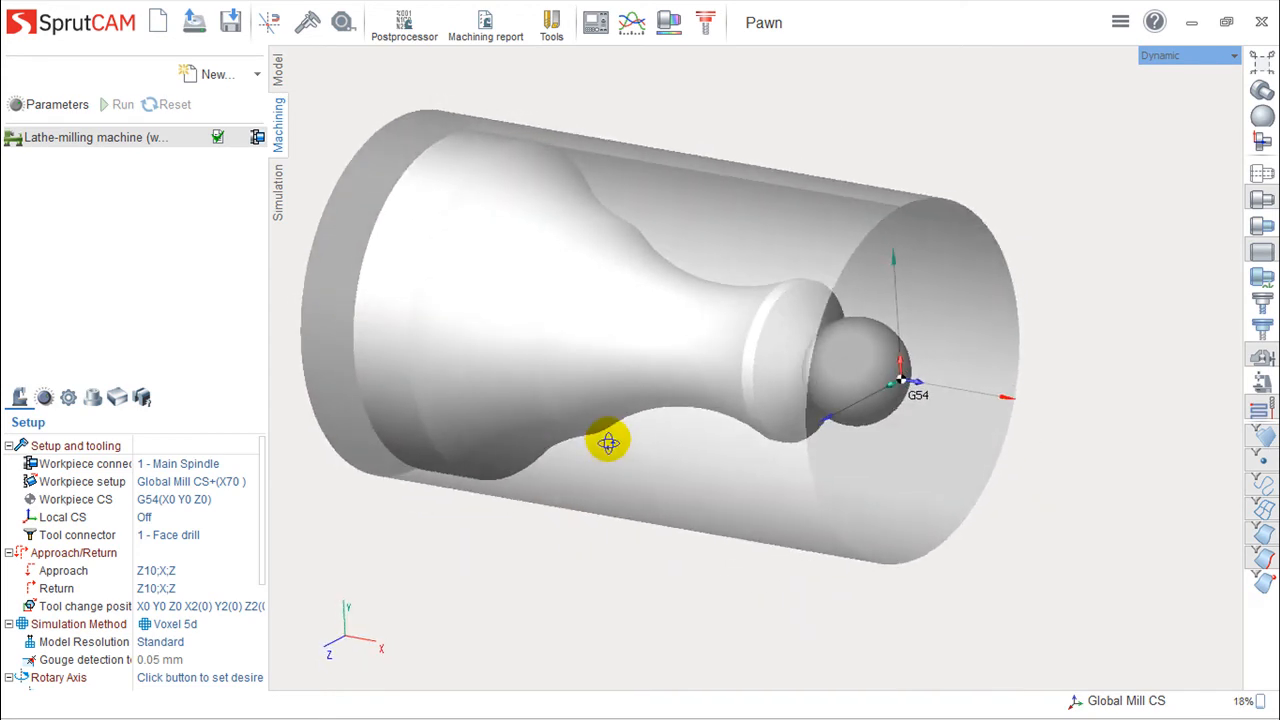
Add a Lathe facing operation to the machine and calculate its toolpath
{"action": "left_click", "coordinate": [257, 73]}
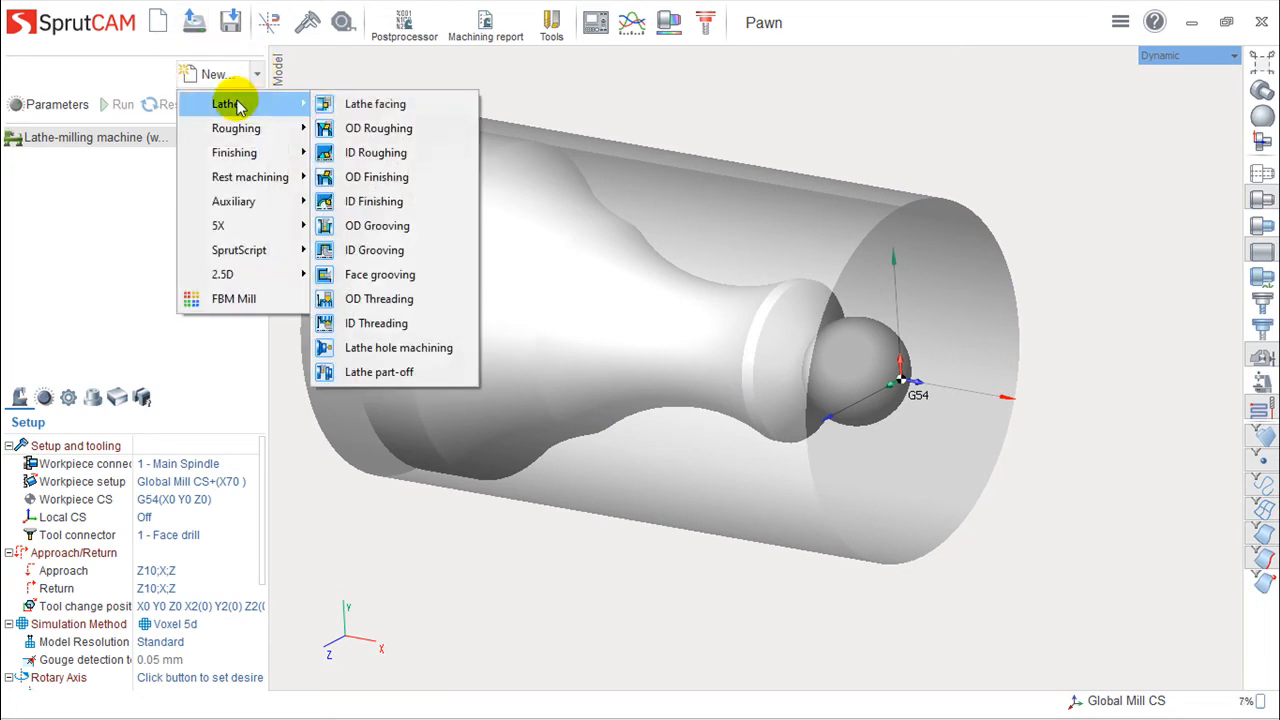
{"action": "left_click", "coordinate": [383, 106]}
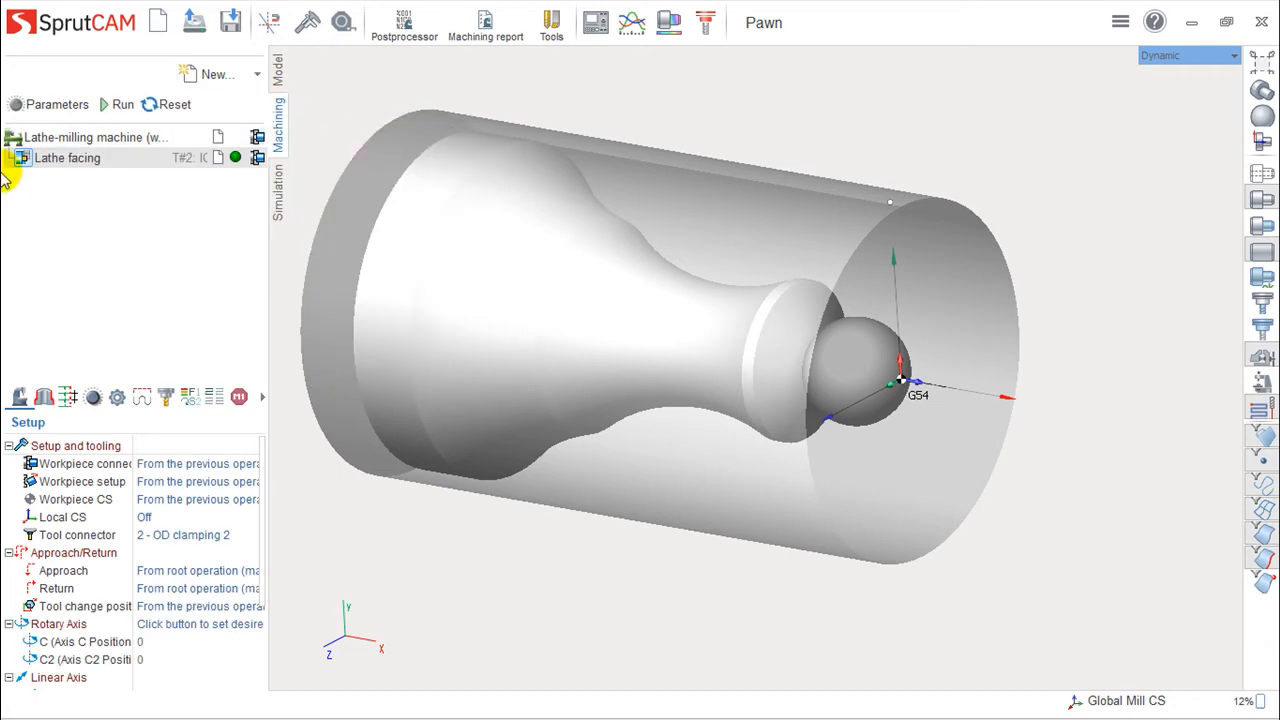
{"action": "left_click", "coordinate": [118, 106]}
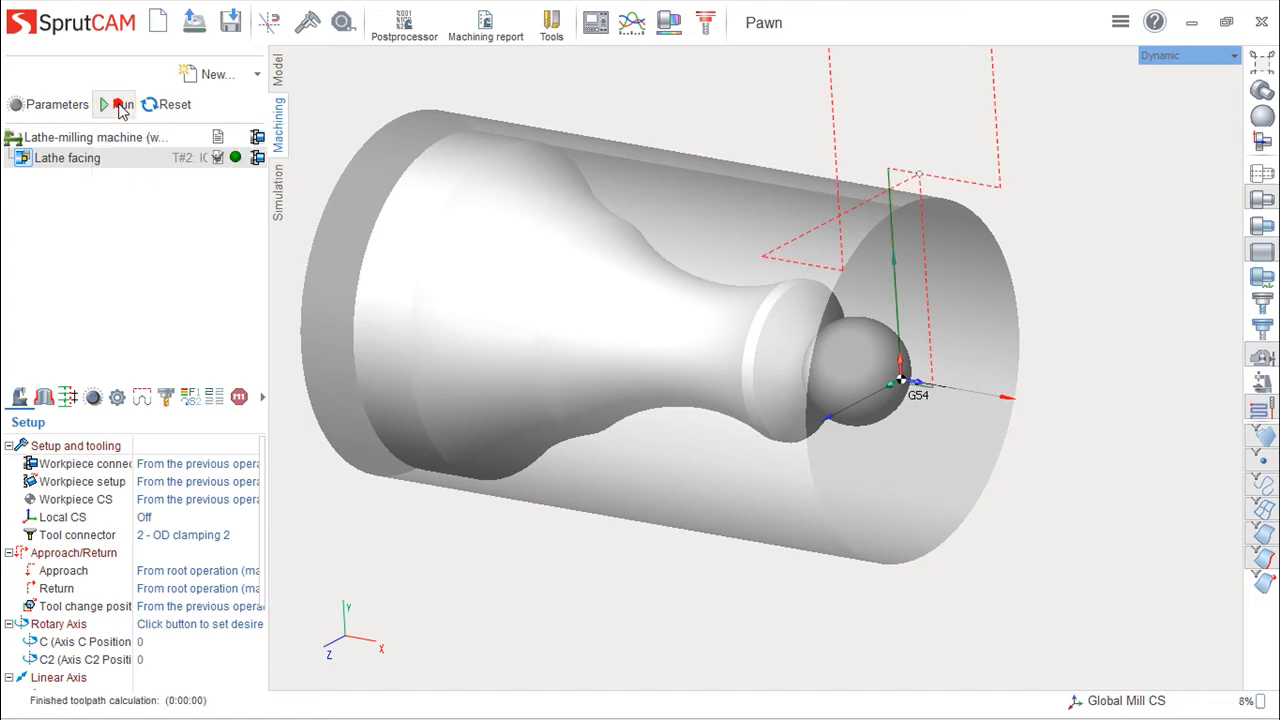
Display the machining result instead of the original workpiece and inspect the faced end of the stock
{"action": "right_click", "coordinate": [118, 166]}
{"action": "left_click", "coordinate": [300, 280]}
{"action": "left_click_drag", "start_coordinate": [529, 354], "coordinate": [625, 397]}
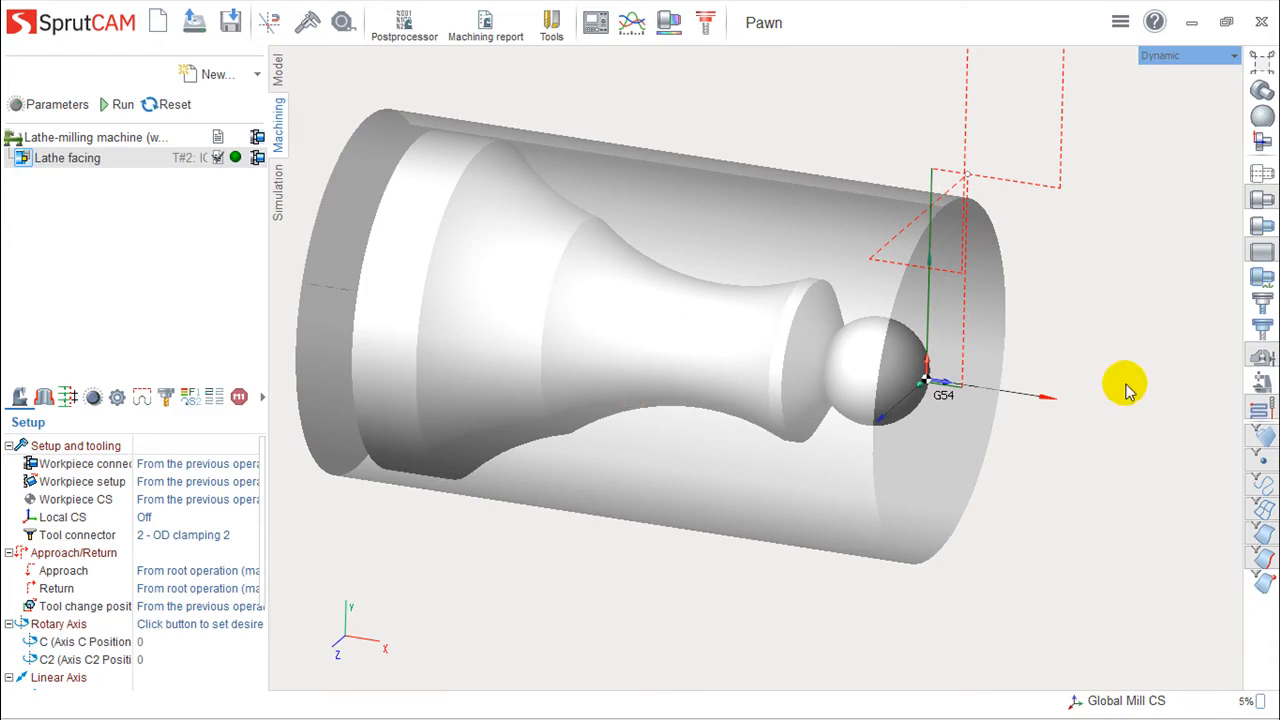
{"action": "mouse_move", "coordinate": [703, 400]}
{"action": "right_mouse_down"}
{"action": "mouse_move", "coordinate": [724, 413]}
{"action": "mouse_move", "coordinate": [707, 410]}
{"action": "right_mouse_up"}
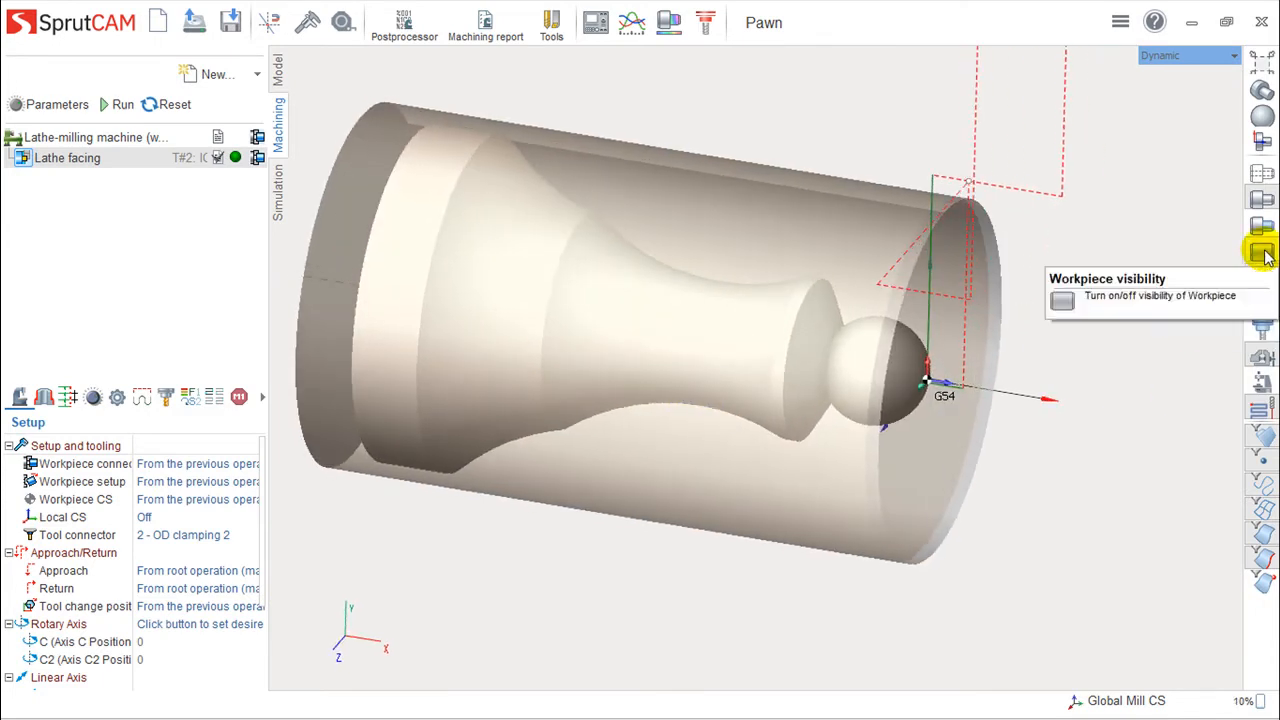
{"action": "left_click", "coordinate": [1266, 255]}
{"action": "right_click_drag", "start_coordinate": [534, 474], "coordinate": [676, 418]}
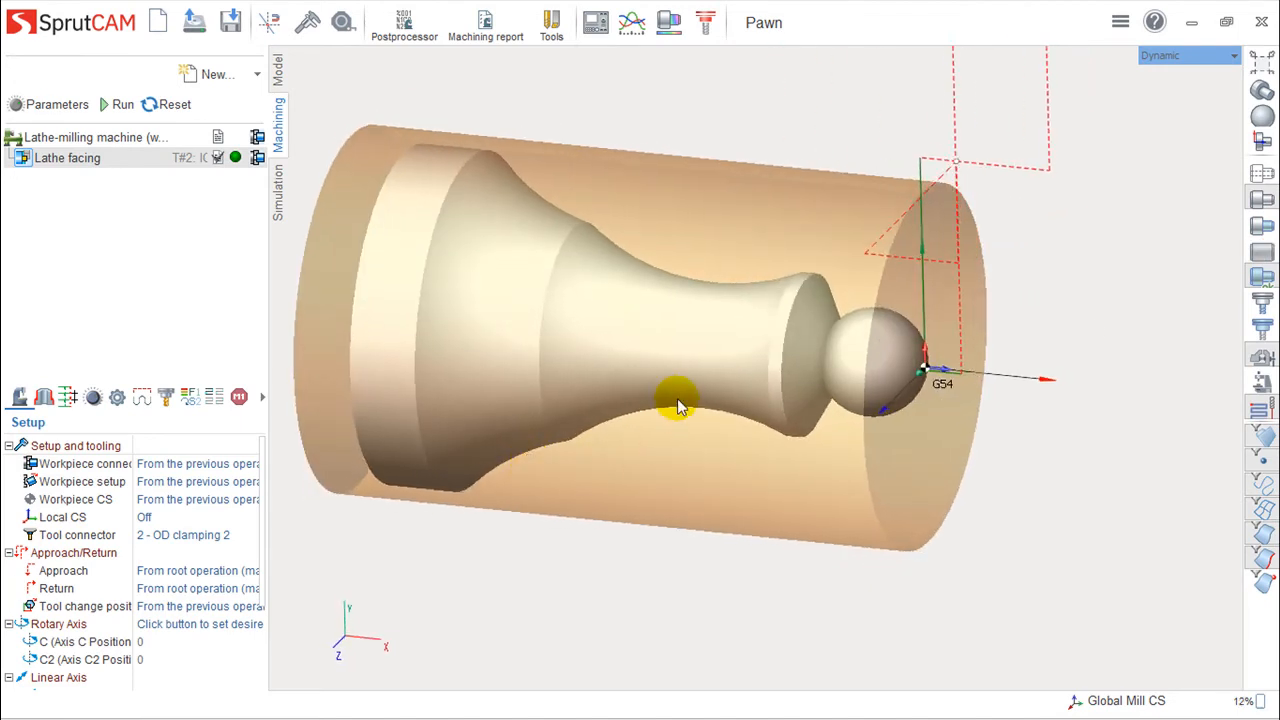
{"action": "right_click_drag", "start_coordinate": [613, 293], "coordinate": [878, 380]}
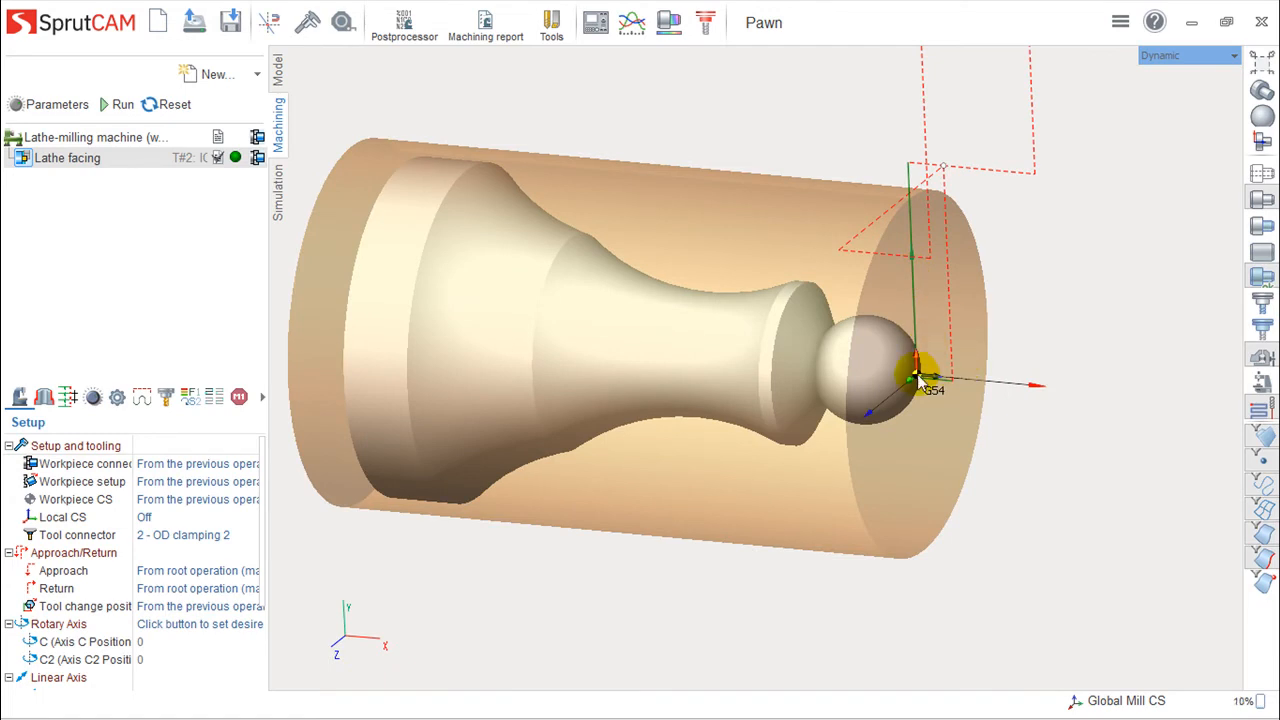
Run the machining simulation of the Lathe facing operation and return to the machining setup
{"action": "left_click", "coordinate": [278, 192]}
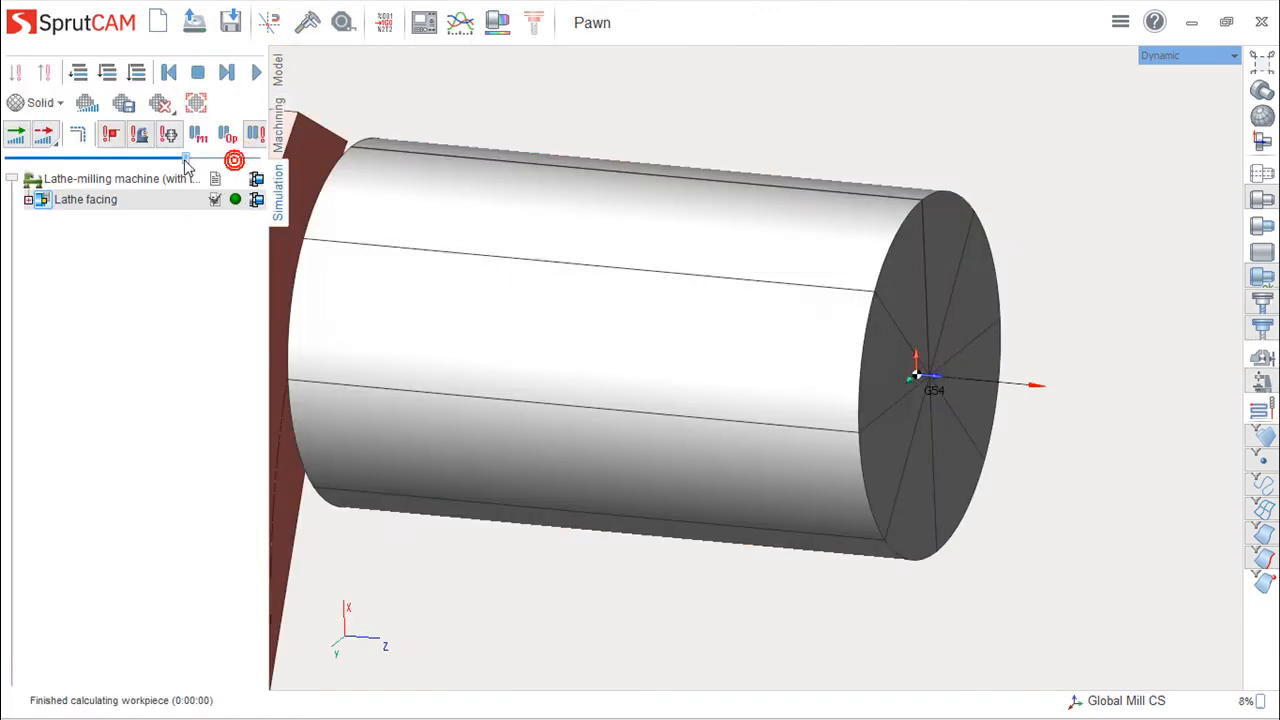
{"action": "left_click", "coordinate": [257, 73]}
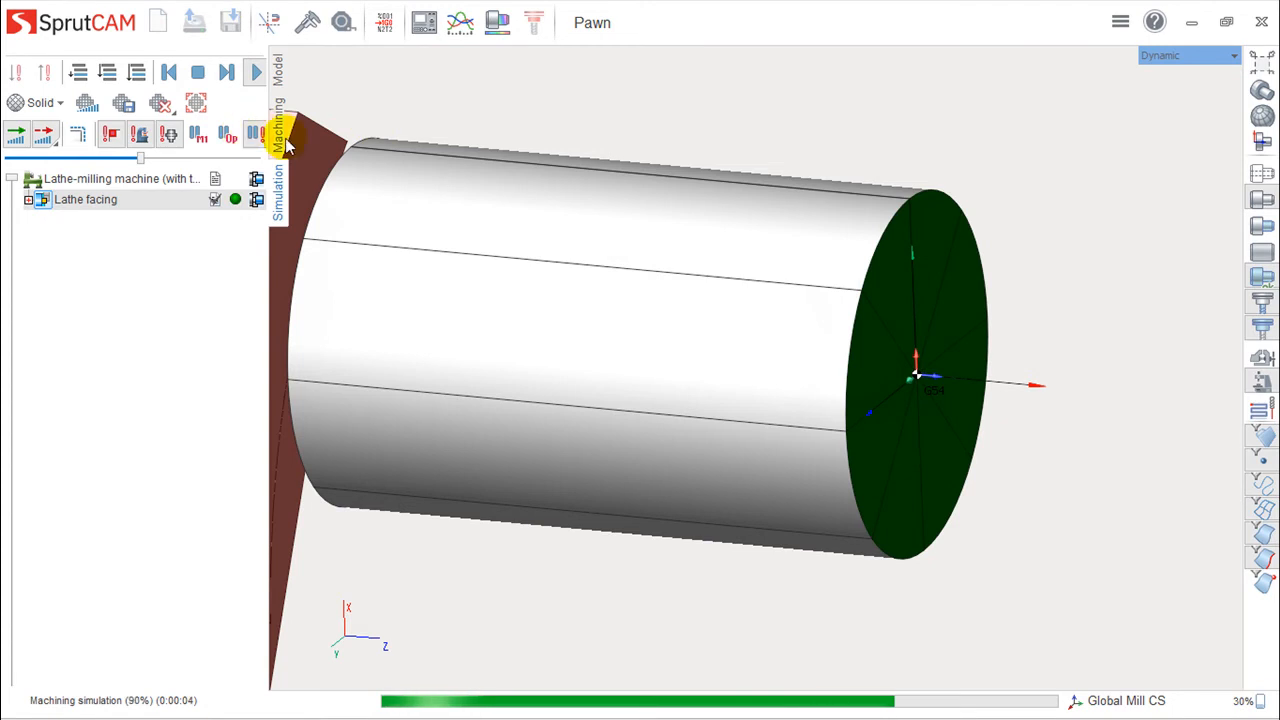
{"action": "left_click", "coordinate": [280, 125]}
Add an OD Roughing operation, calculate its toolpath, and inspect the passes along the pawn's outer profile
{"action": "middle_click_drag", "start_coordinate": [604, 255], "coordinate": [724, 232]}
{"action": "left_click", "coordinate": [257, 74]}
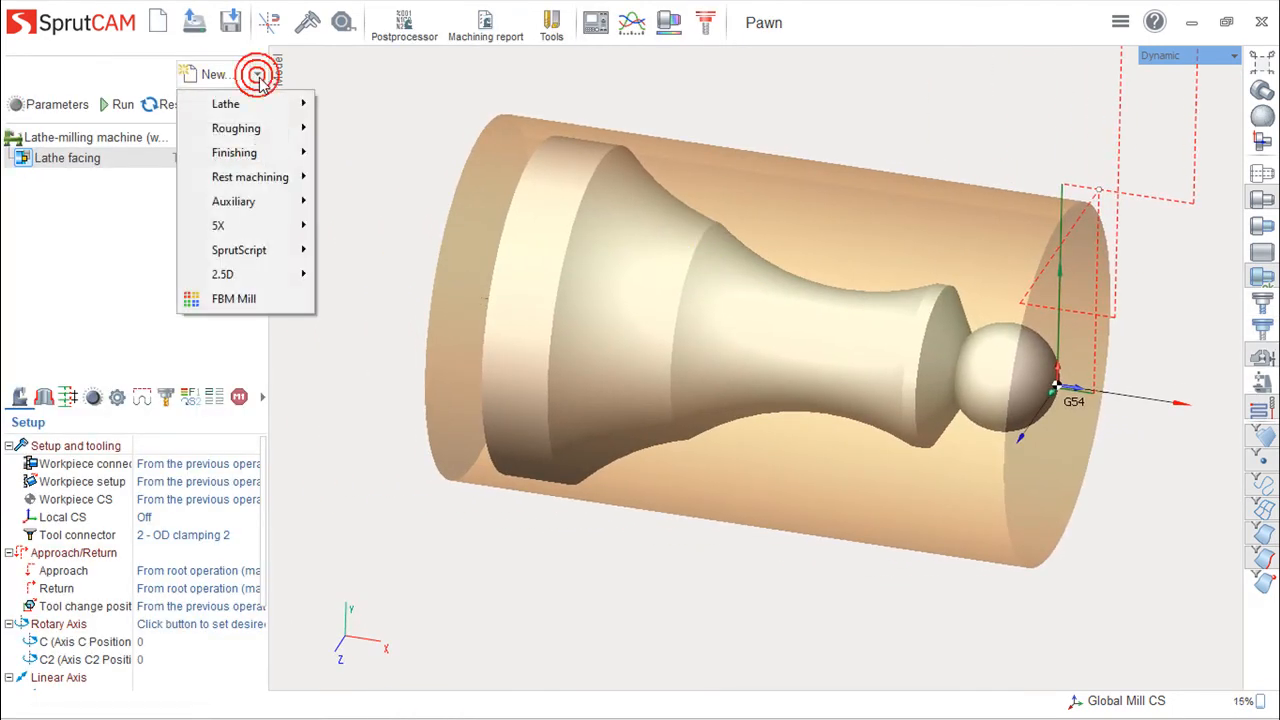
{"action": "mouse_move", "coordinate": [266, 108]}
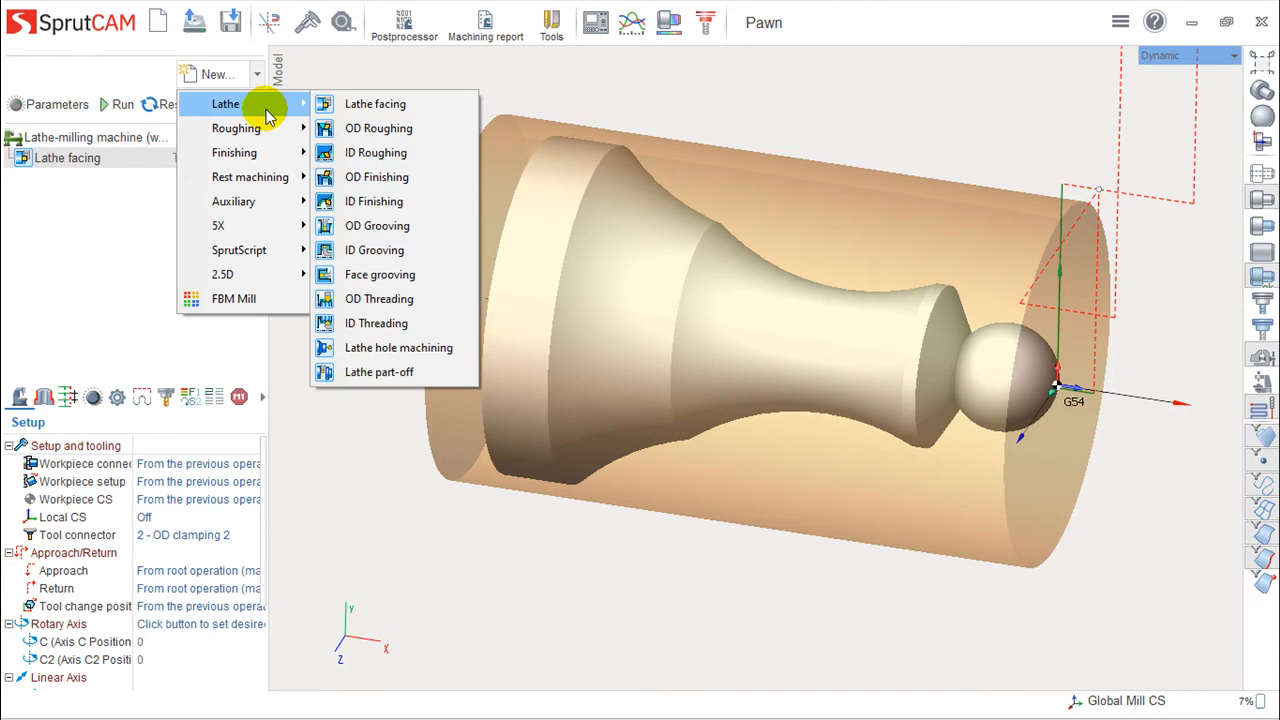
{"action": "left_click", "coordinate": [400, 130]}
{"action": "left_click", "coordinate": [114, 104]}
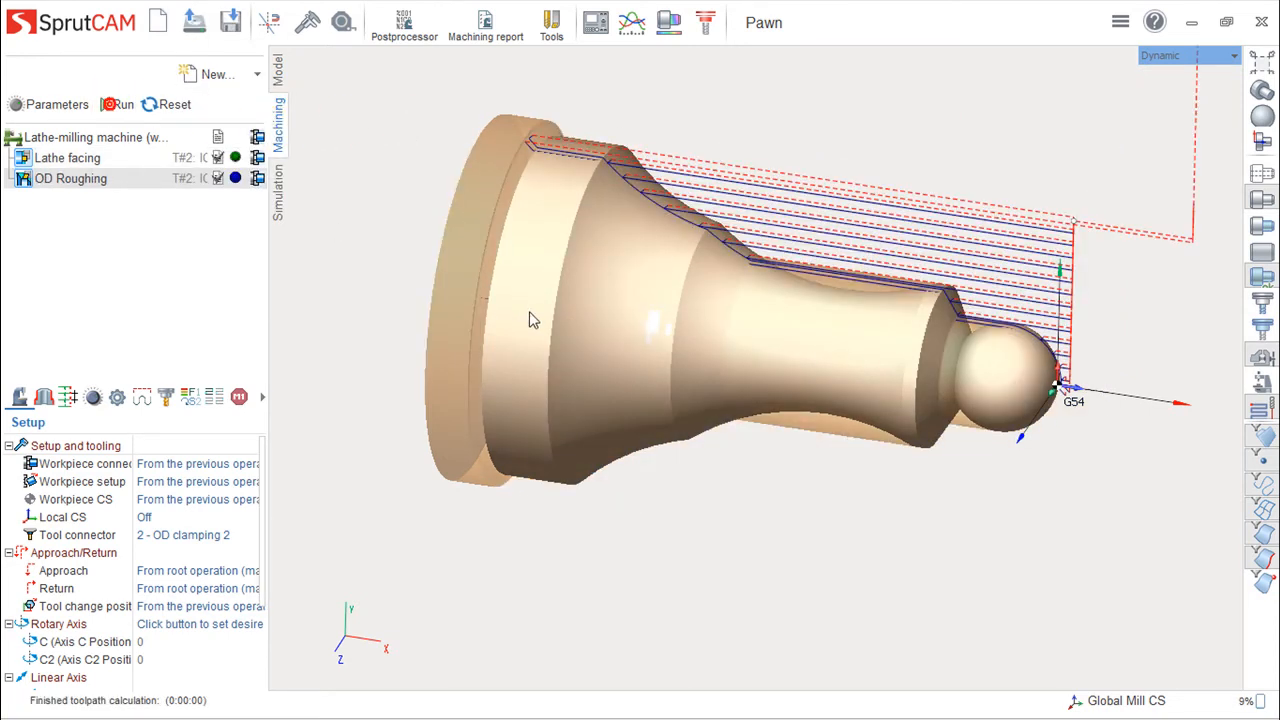
{"action": "middle_click_drag", "start_coordinate": [708, 353], "coordinate": [705, 311]}
{"action": "middle_click_drag", "start_coordinate": [807, 348], "coordinate": [431, 363]}
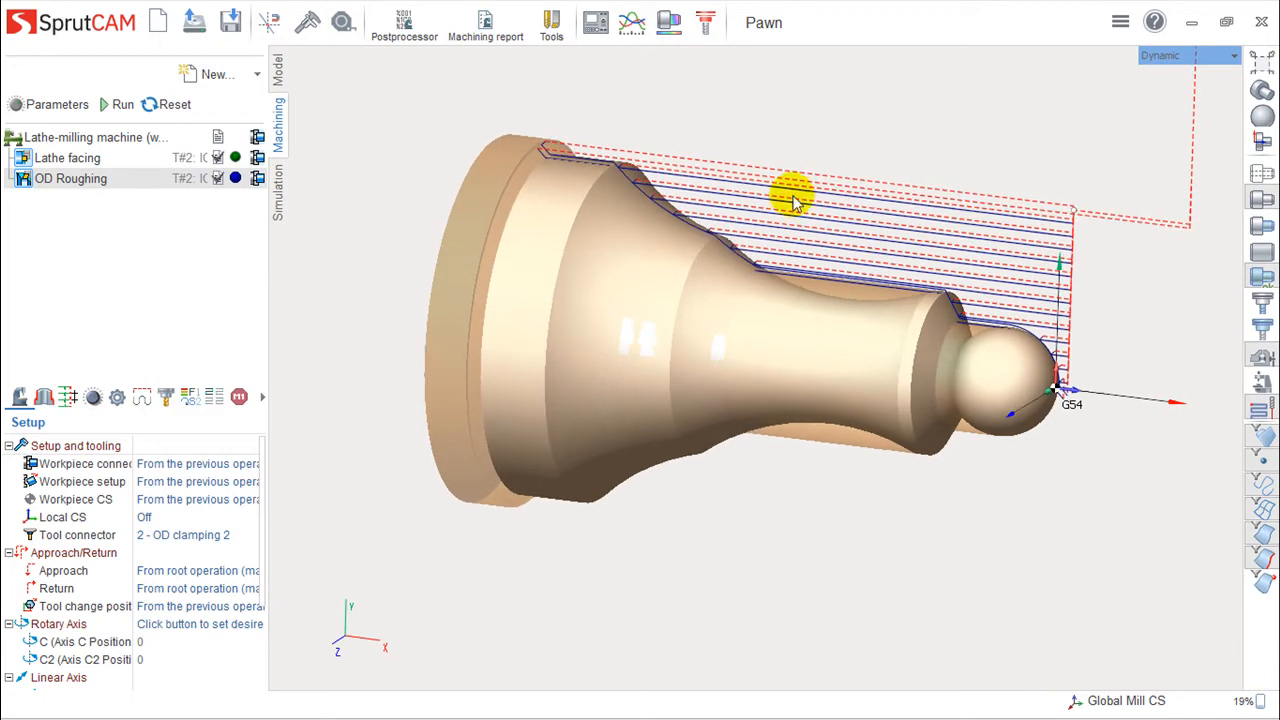
Run the machining simulation of the OD Roughing operation and return to the machining setup
{"action": "left_click", "coordinate": [279, 198]}
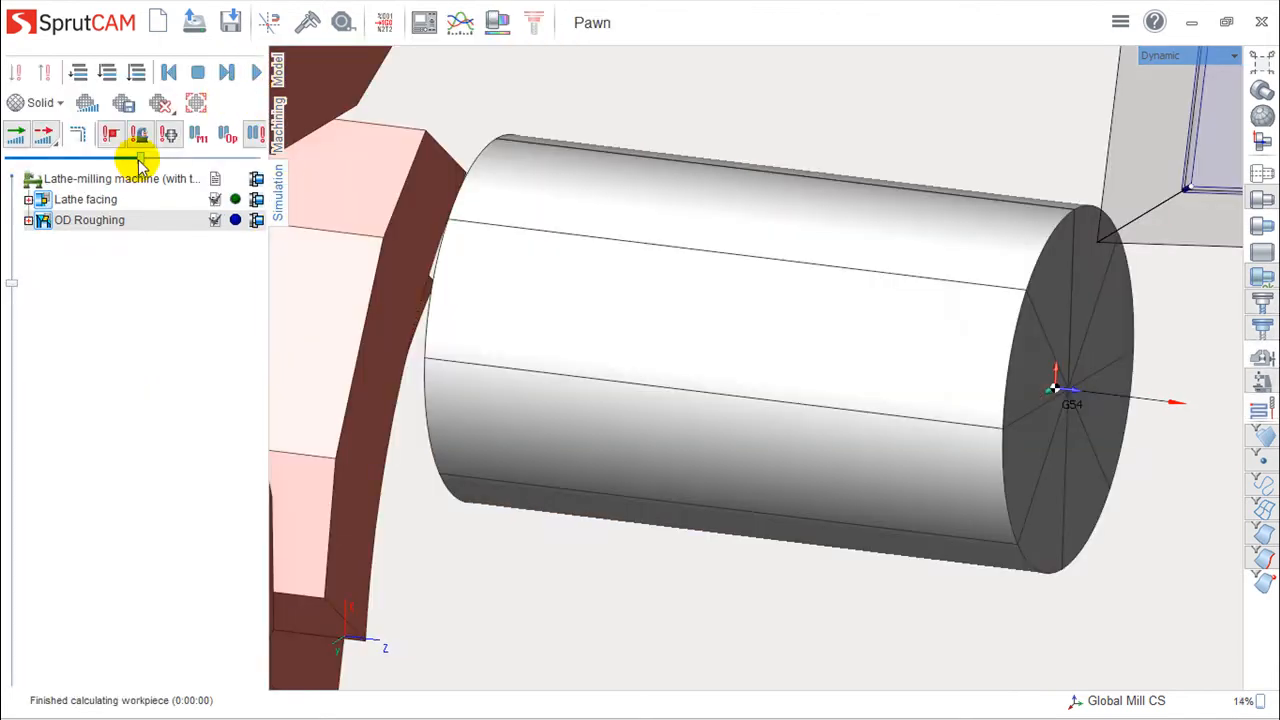
{"action": "left_click", "coordinate": [255, 72]}
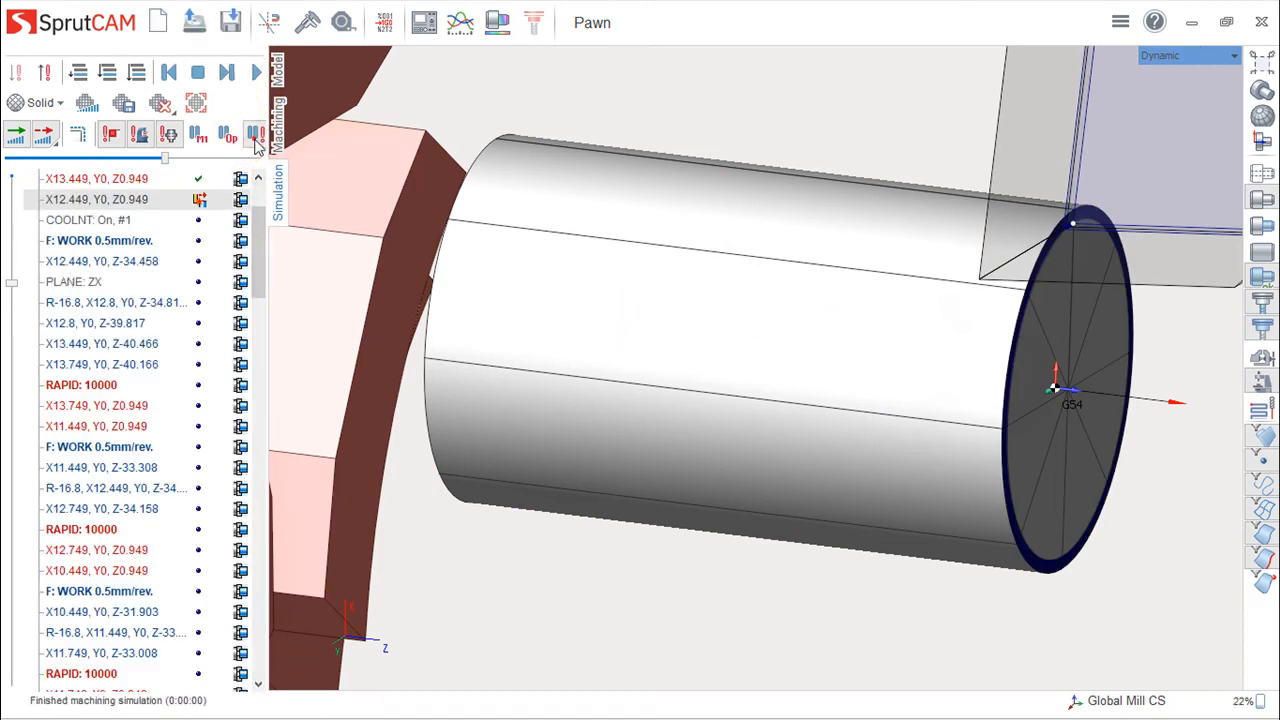
{"action": "left_click", "coordinate": [256, 75]}
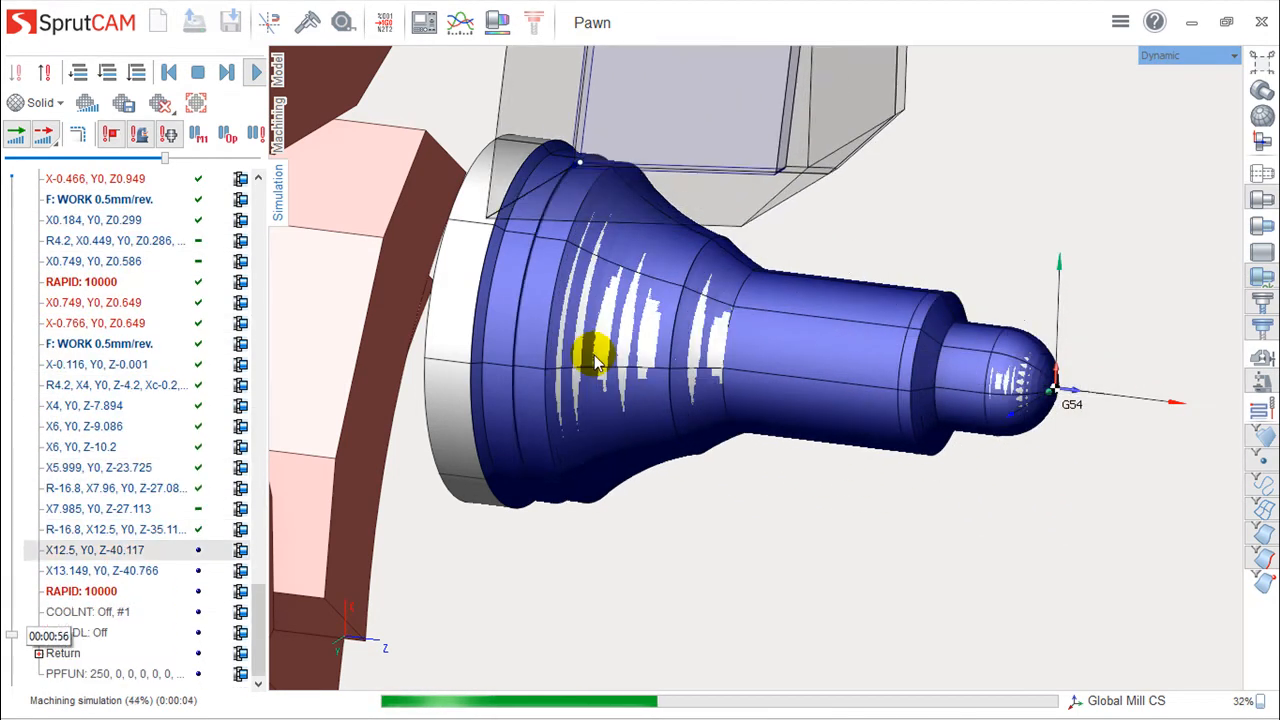
{"action": "left_click", "coordinate": [277, 118]}
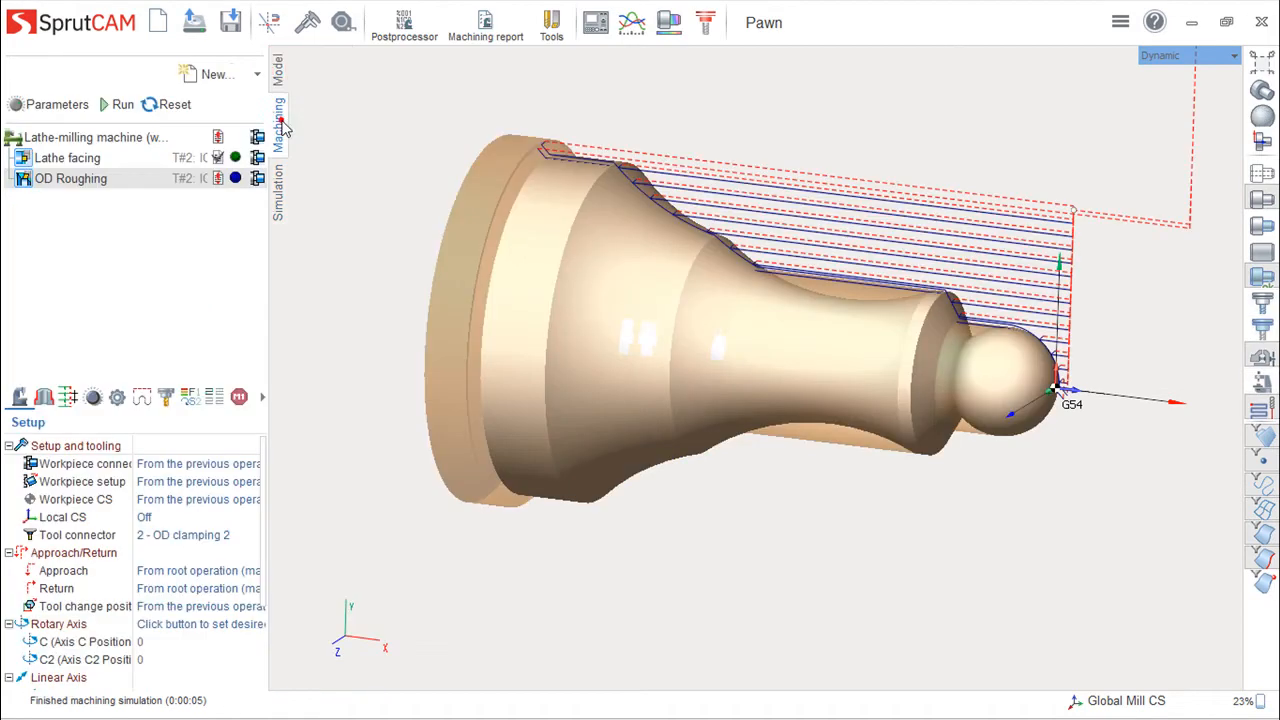
Add an OD Finishing operation, calculate its toolpath, and inspect the finishing contour from the side of the pawn
{"action": "left_click", "coordinate": [257, 74]}
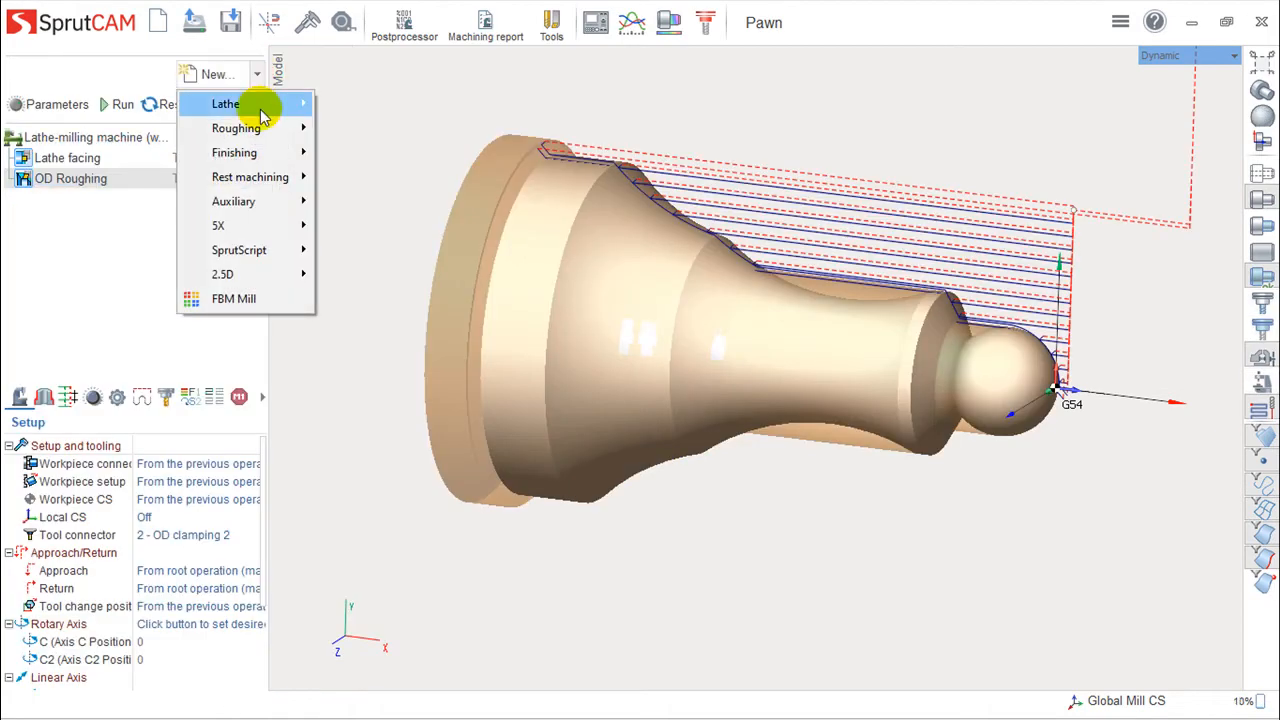
{"action": "mouse_move", "coordinate": [273, 107]}
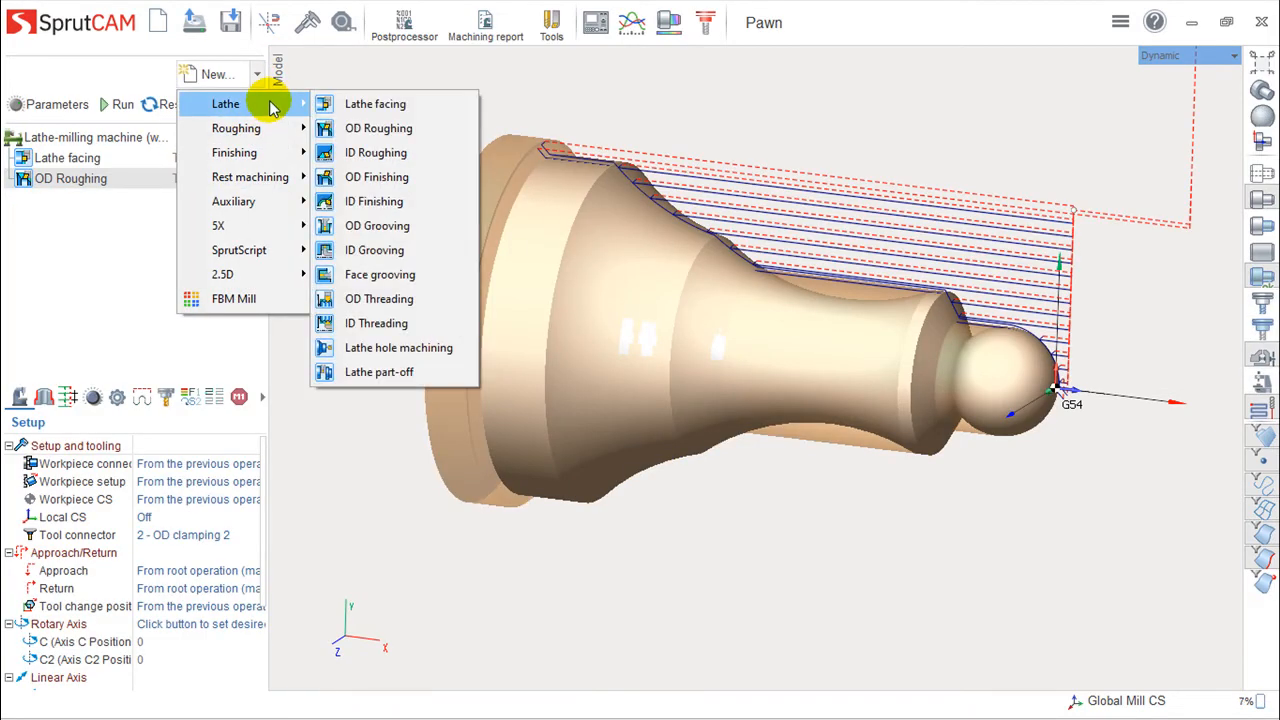
{"action": "left_click", "coordinate": [392, 180]}
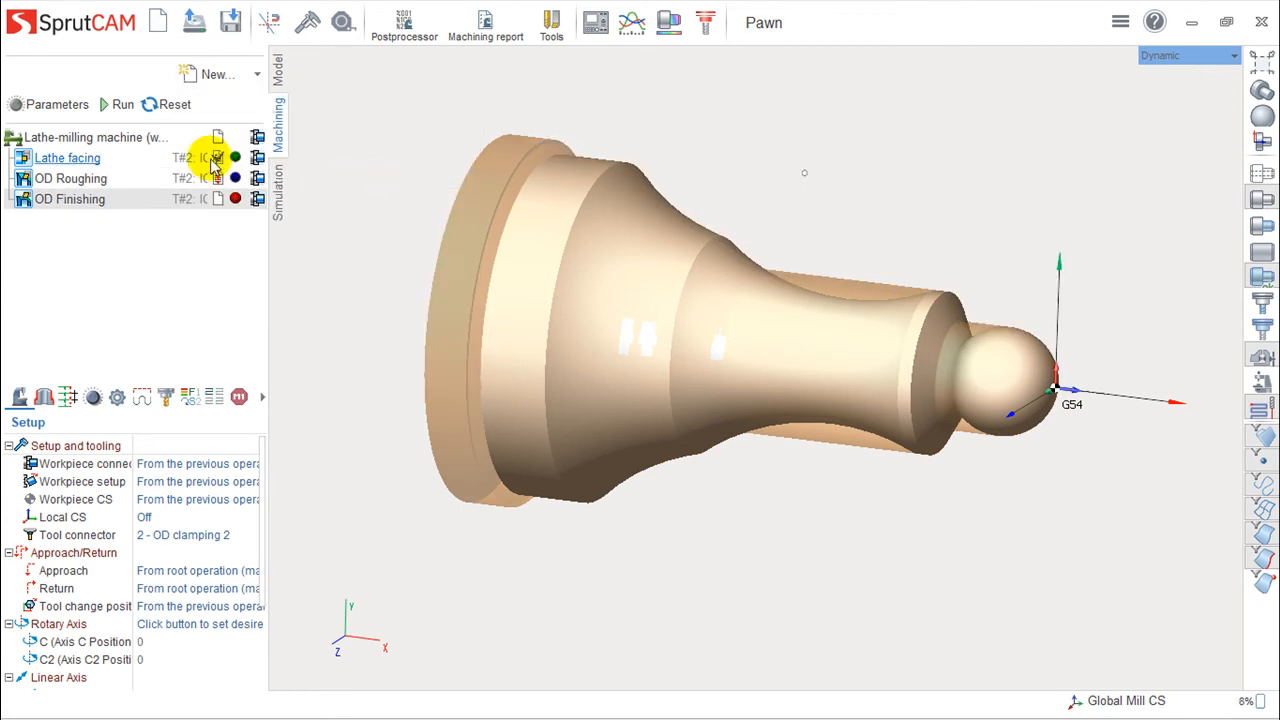
{"action": "left_click", "coordinate": [115, 104]}
{"action": "mouse_move", "coordinate": [968, 385]}
{"action": "right_mouse_down"}
{"action": "mouse_move", "coordinate": [986, 377]}
{"action": "mouse_move", "coordinate": [980, 363]}
{"action": "mouse_move", "coordinate": [974, 393]}
{"action": "mouse_move", "coordinate": [1000, 374]}
{"action": "mouse_move", "coordinate": [900, 354]}
{"action": "mouse_move", "coordinate": [974, 391]}
{"action": "mouse_move", "coordinate": [969, 371]}
{"action": "mouse_move", "coordinate": [970, 386]}
{"action": "right_mouse_up"}
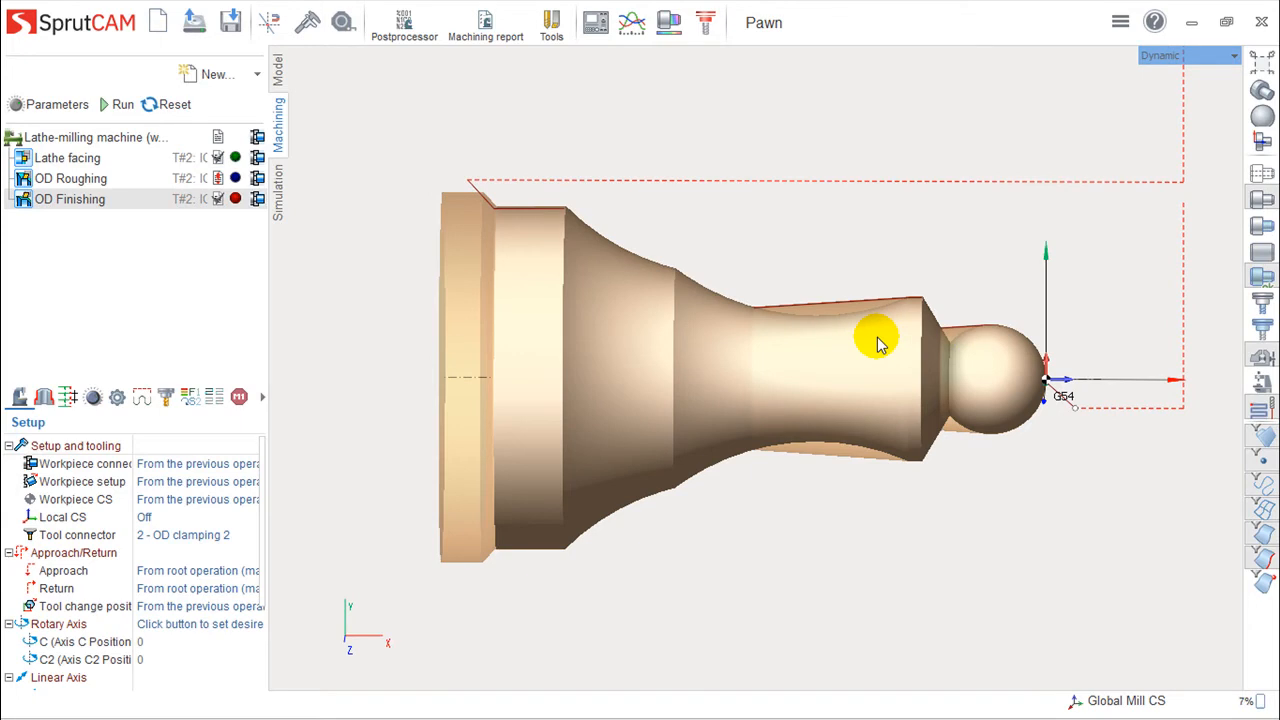
Examine the material left on the pawn's neck and below its head after OD Finishing, briefly checking the simulation view
{"action": "scroll", "coordinate": [930, 319], "scroll_direction": "up", "scroll_amount": 3}
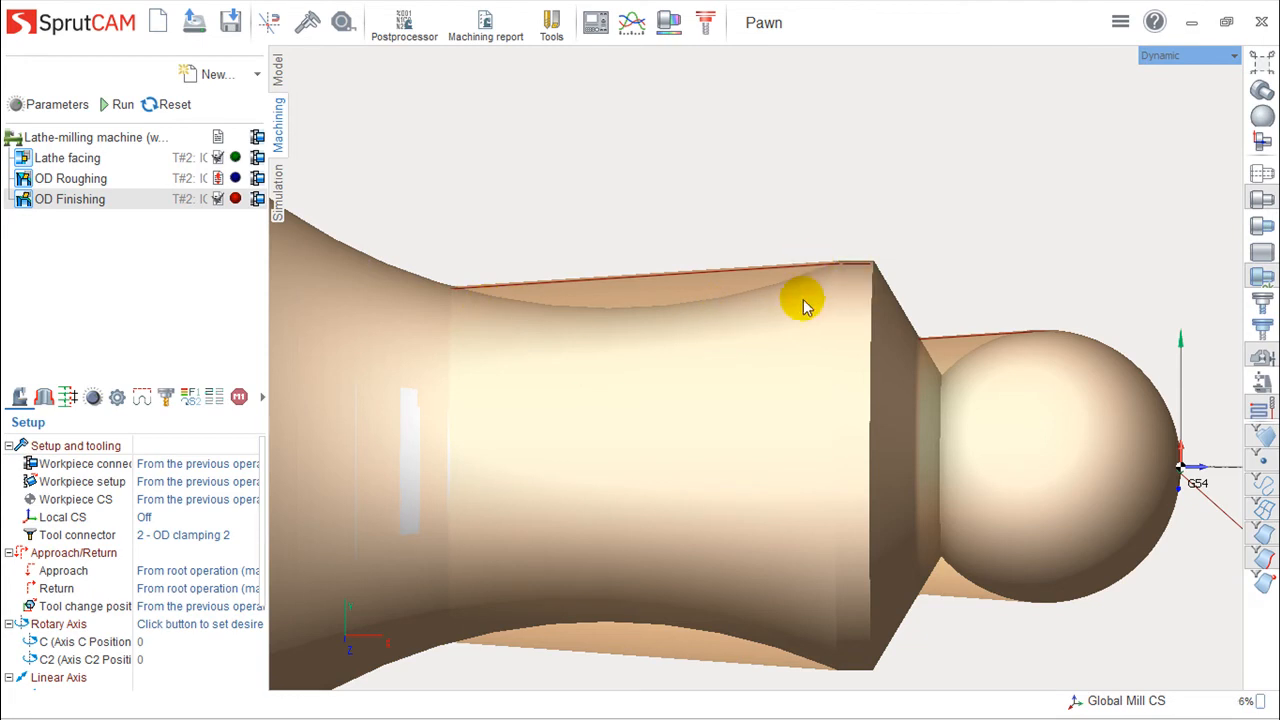
{"action": "scroll", "coordinate": [700, 343], "scroll_direction": "down", "scroll_amount": 4}
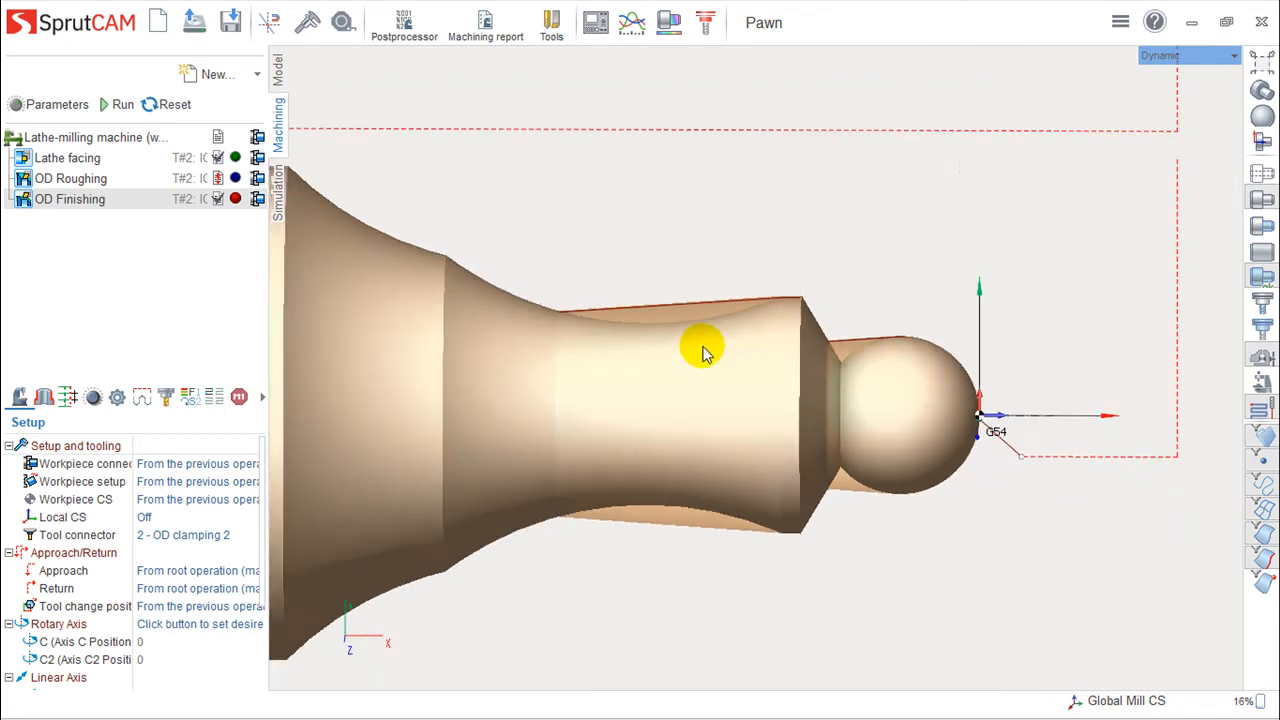
{"action": "right_click_drag", "start_coordinate": [646, 306], "coordinate": [638, 343]}
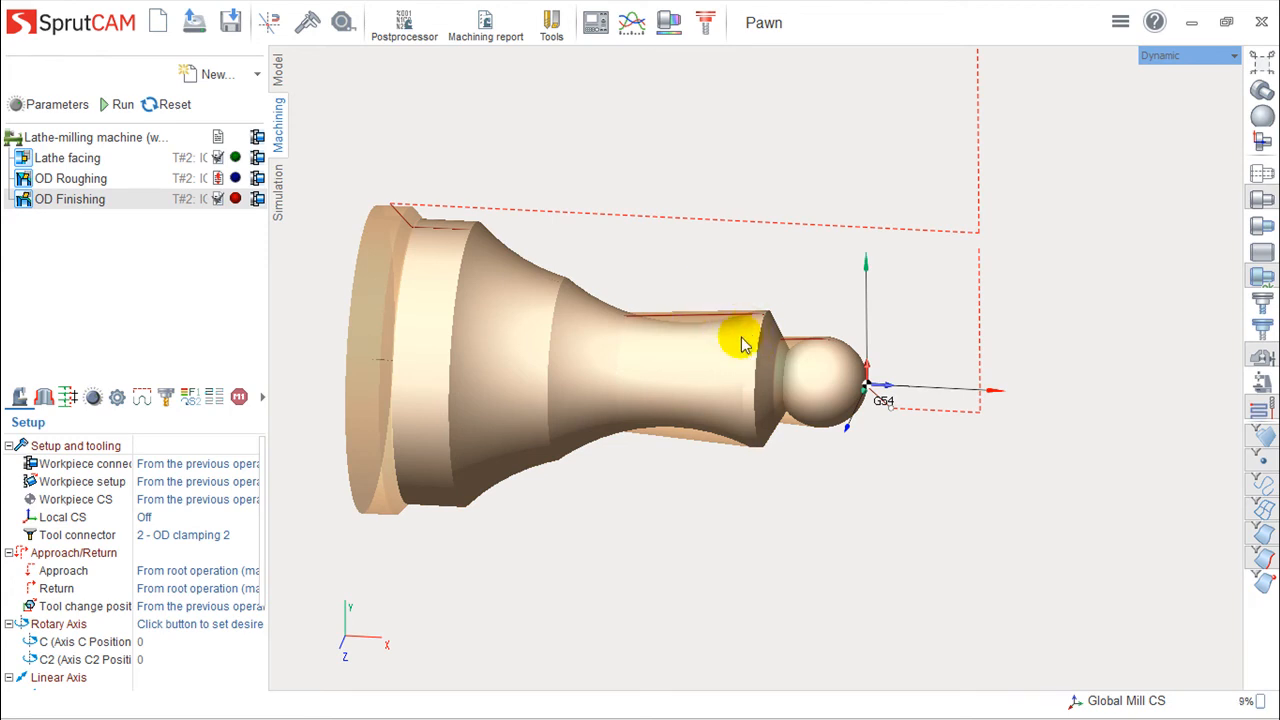
{"action": "mouse_move", "coordinate": [697, 332]}
{"action": "right_mouse_down"}
{"action": "mouse_move", "coordinate": [794, 329]}
{"action": "mouse_move", "coordinate": [729, 334]}
{"action": "right_mouse_up"}
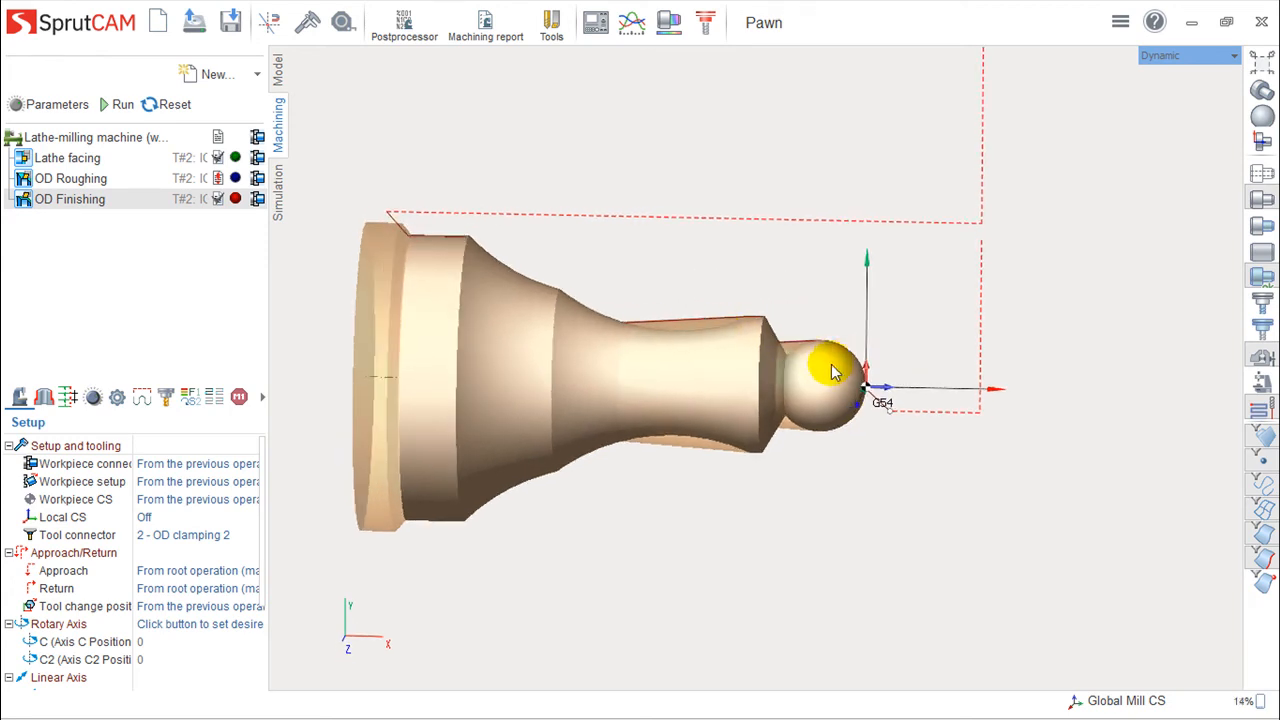
{"action": "right_click_drag", "start_coordinate": [829, 363], "coordinate": [797, 380]}
{"action": "left_click", "coordinate": [281, 190]}
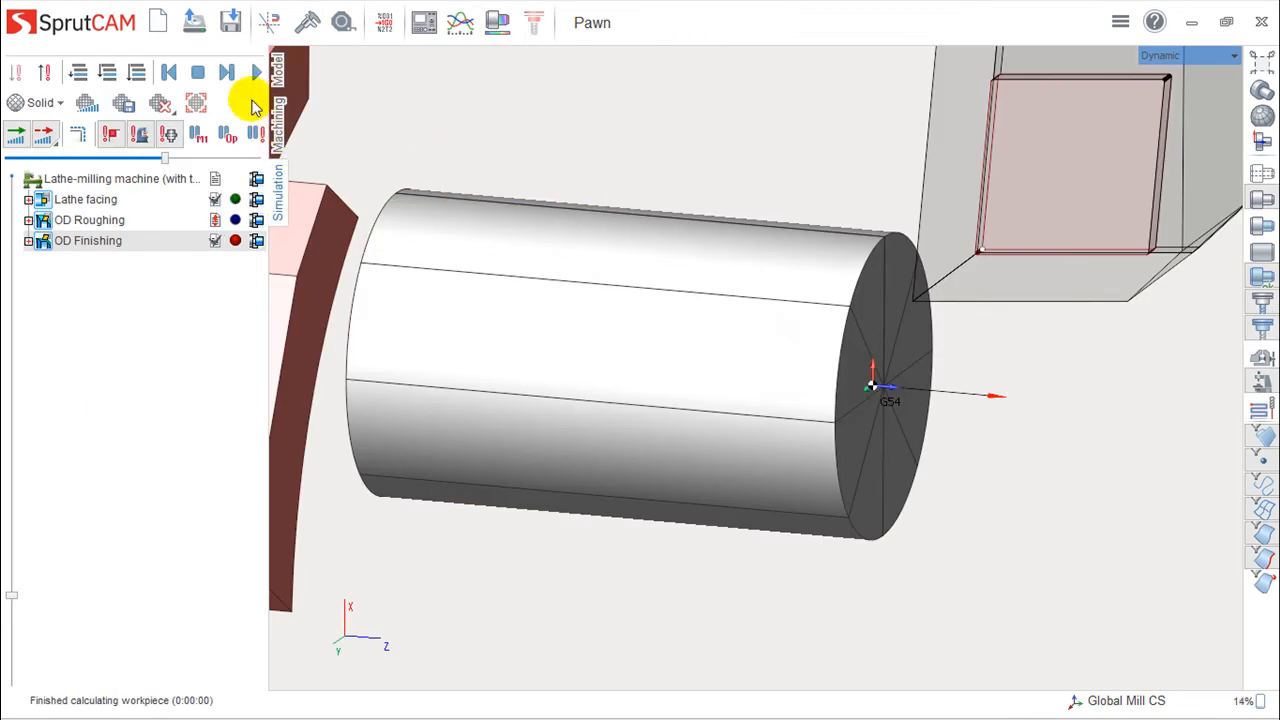
{"action": "left_click", "coordinate": [280, 125]}
{"action": "right_click_drag", "start_coordinate": [583, 333], "coordinate": [574, 336]}
Add an OD Grooving operation, calculate its toolpath, and inspect the grooving passes along the pawn's neck
{"action": "left_click", "coordinate": [257, 74]}
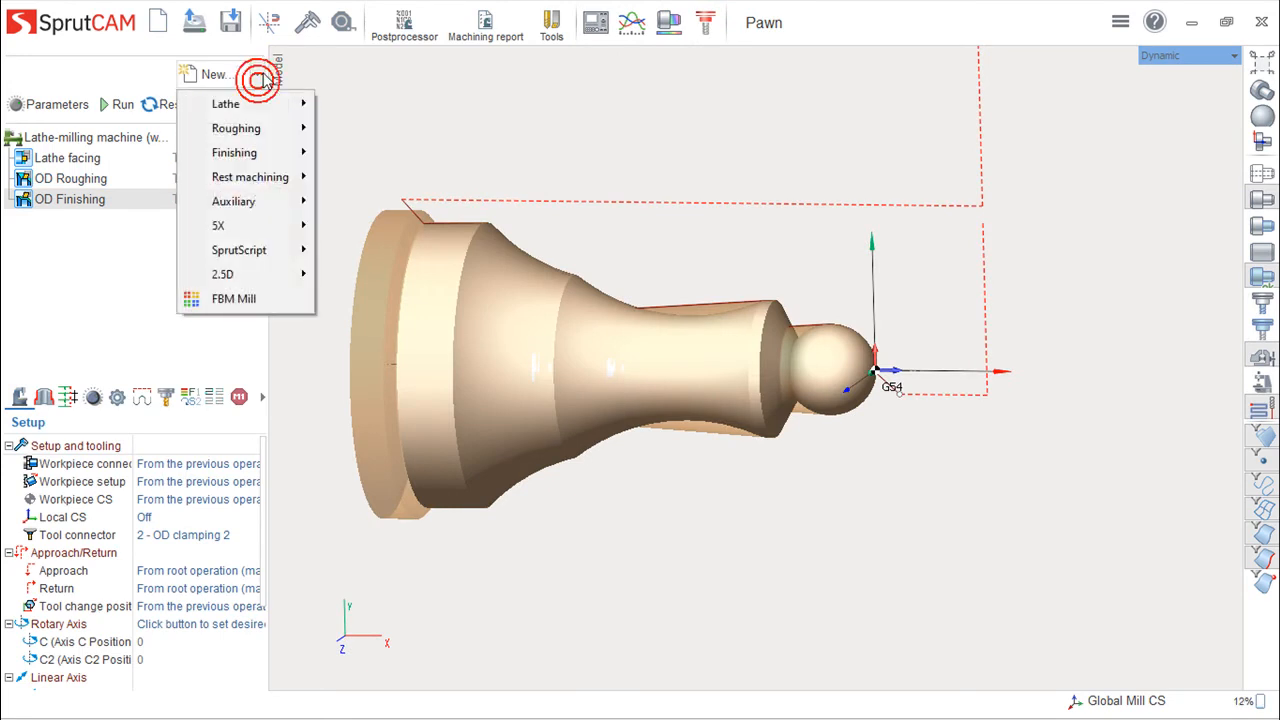
{"action": "mouse_move", "coordinate": [257, 108]}
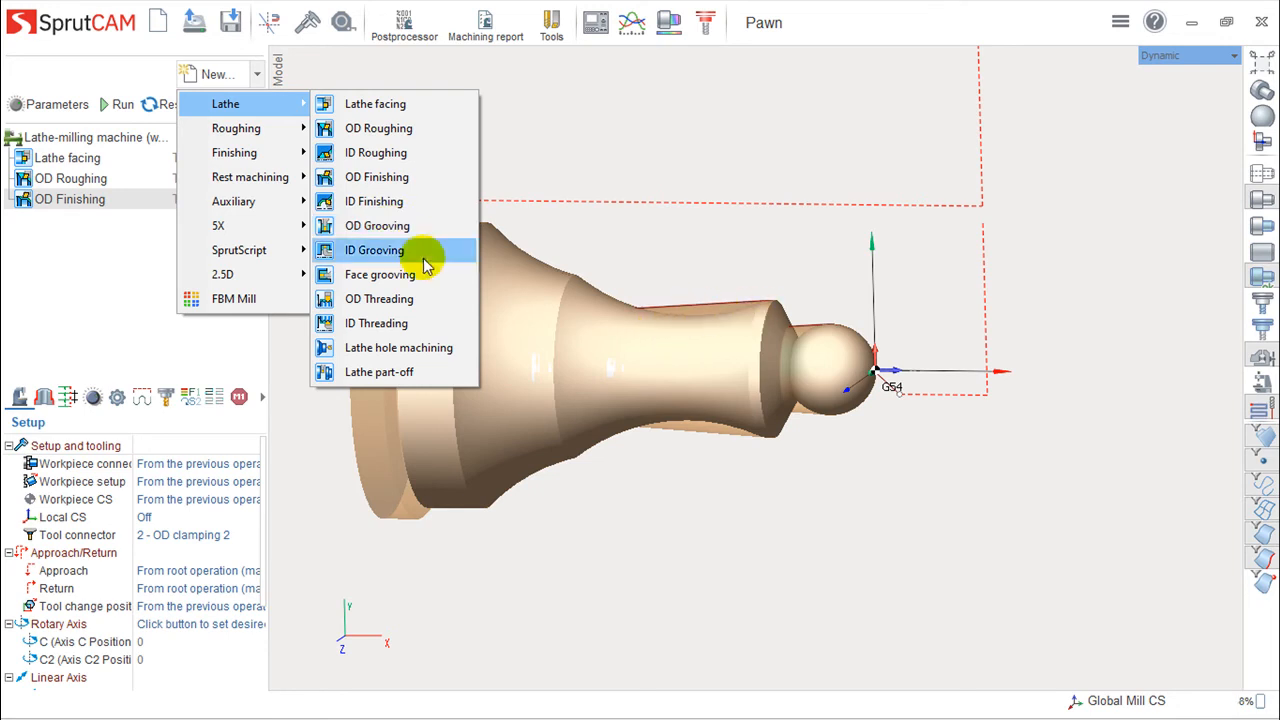
{"action": "left_click", "coordinate": [362, 224]}
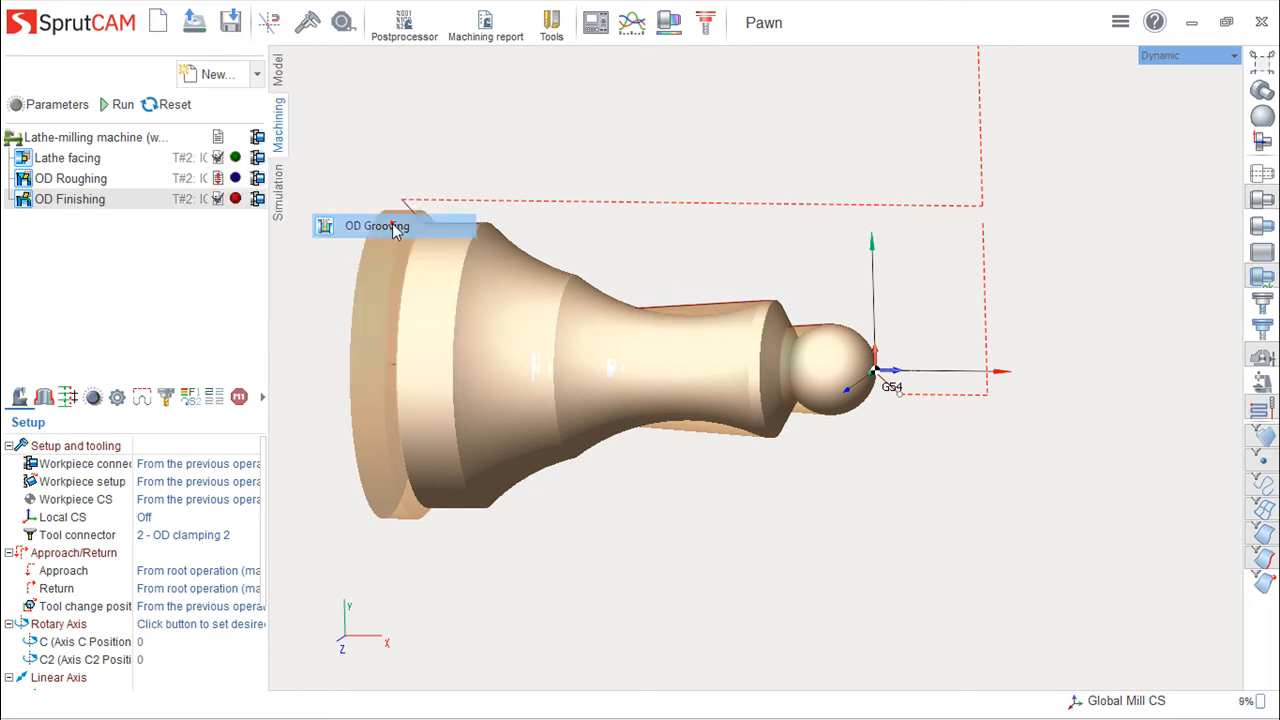
{"action": "left_click", "coordinate": [116, 104]}
{"action": "scroll", "coordinate": [693, 357], "scroll_direction": "up", "scroll_amount": 3}
{"action": "scroll", "coordinate": [690, 355], "scroll_direction": "up", "scroll_amount": 3}
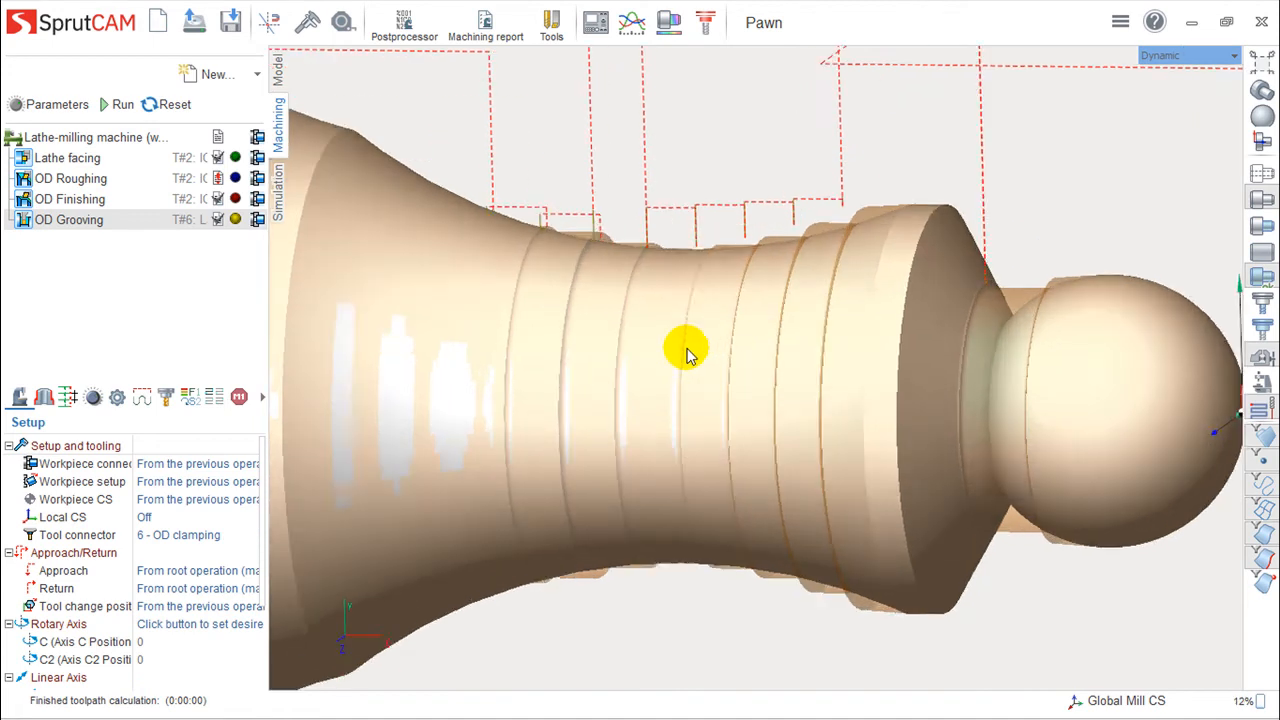
{"action": "middle_click_drag", "start_coordinate": [677, 354], "coordinate": [645, 362]}
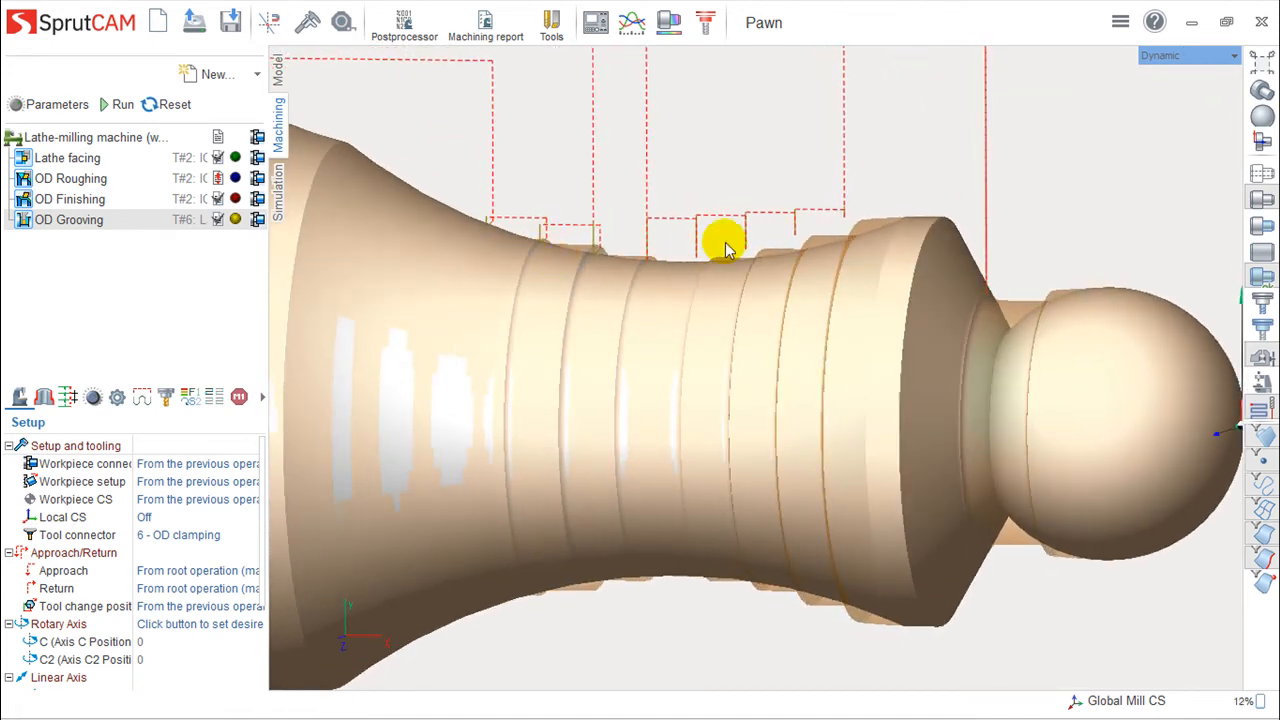
{"action": "middle_click_drag", "start_coordinate": [700, 323], "coordinate": [720, 334]}
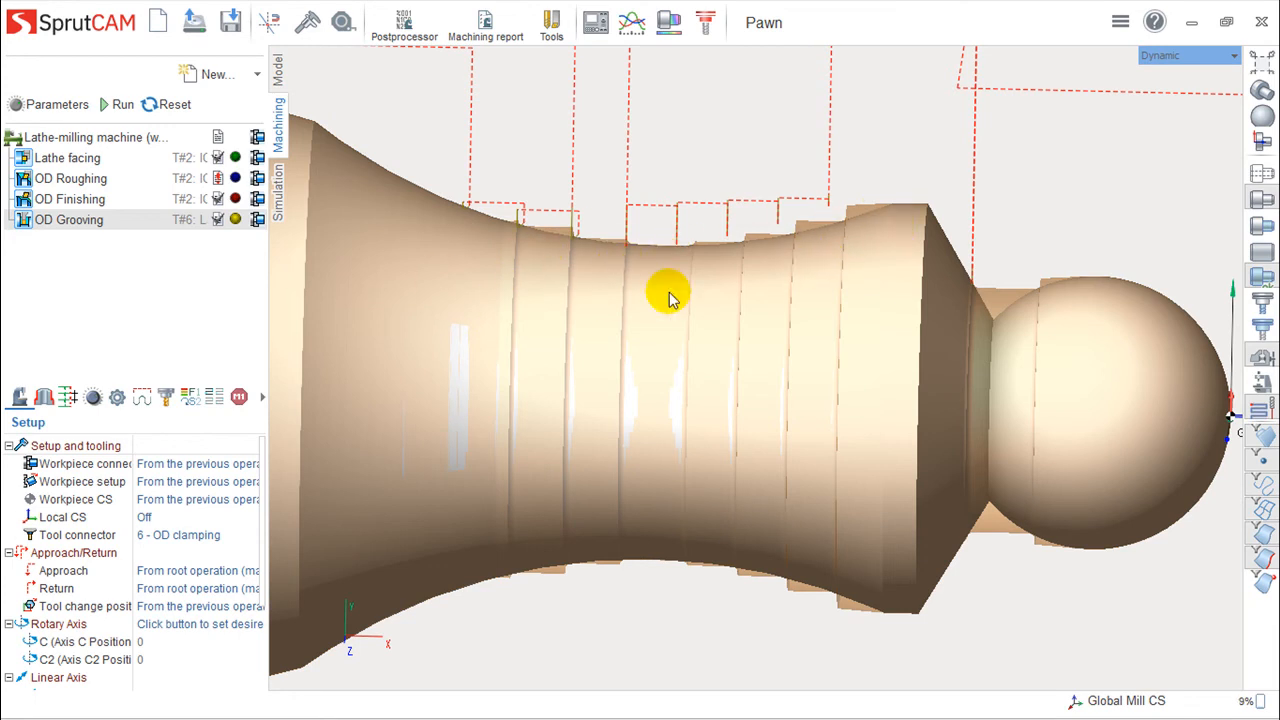
{"action": "scroll", "coordinate": [660, 318], "scroll_direction": "down", "scroll_amount": 3}
{"action": "middle_click_drag", "start_coordinate": [728, 341], "coordinate": [592, 252]}
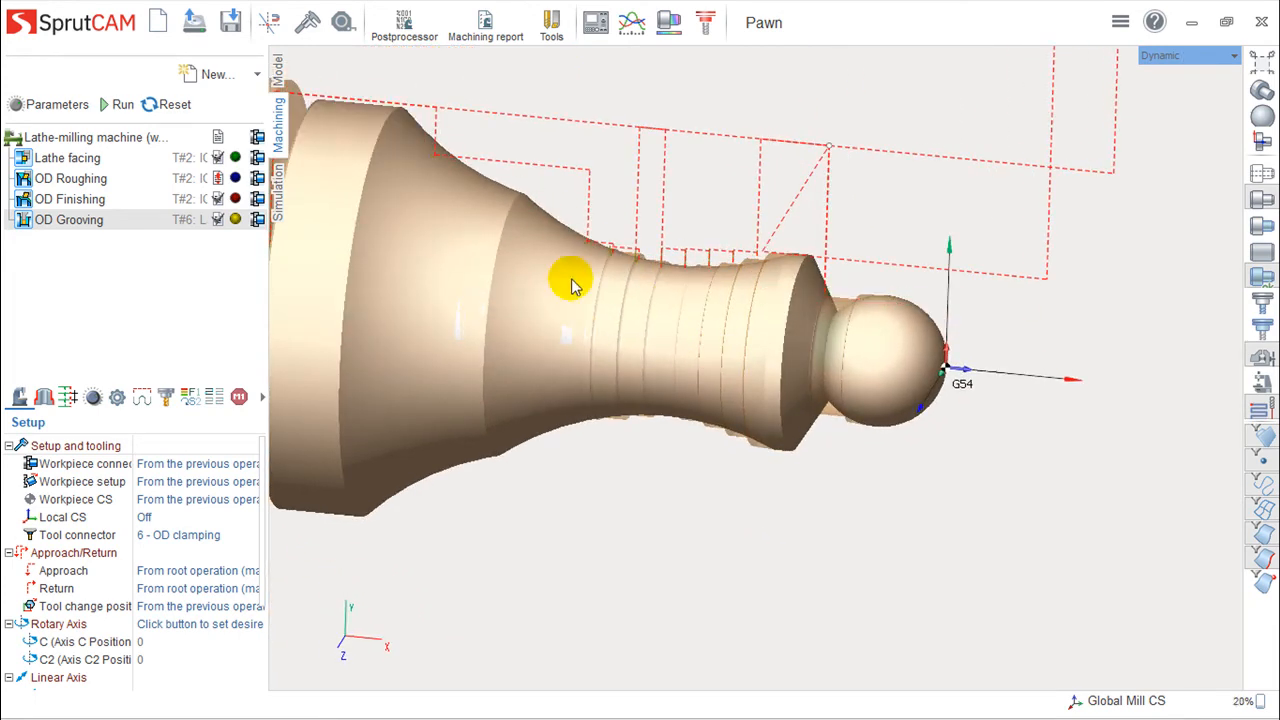
{"action": "middle_click_drag", "start_coordinate": [540, 337], "coordinate": [519, 320]}
{"action": "left_click_drag", "start_coordinate": [519, 320], "coordinate": [527, 324]}
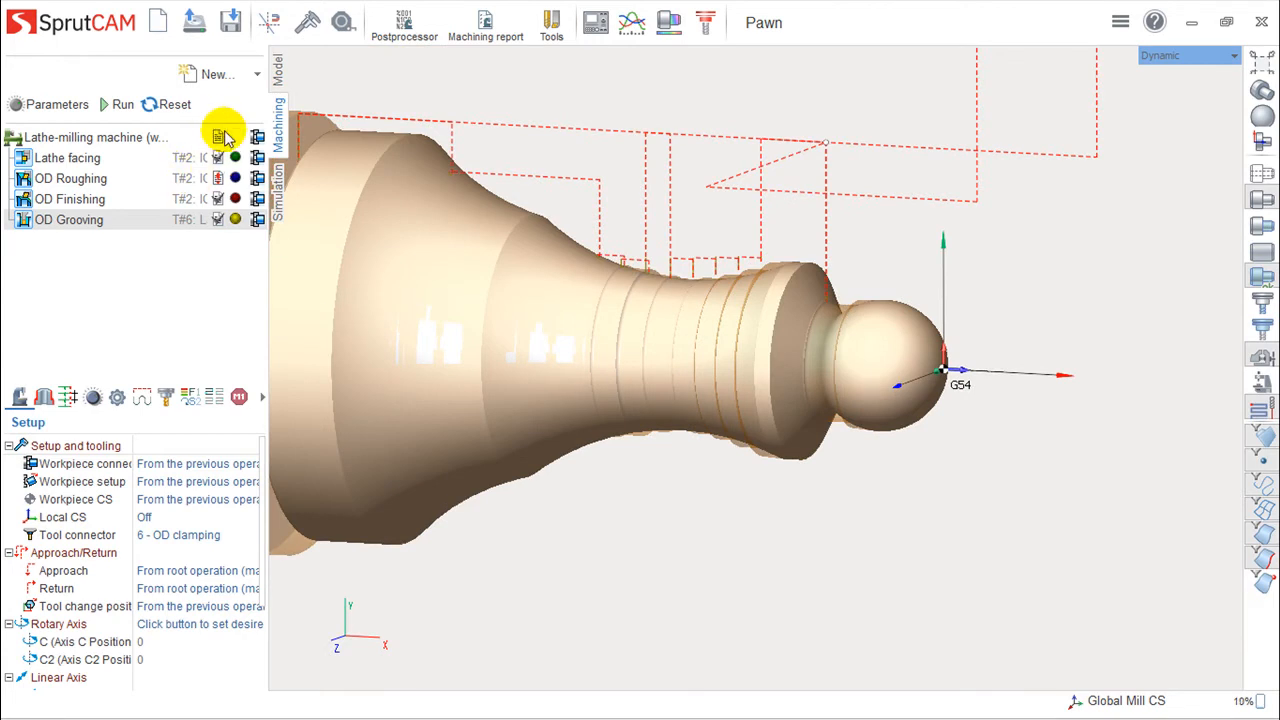
Run the machining simulation through the OD Grooving operation, inspect the cut workpiece, and return to the machining setup
{"action": "left_click", "coordinate": [277, 209]}
{"action": "scroll", "coordinate": [445, 278], "scroll_direction": "down", "scroll_amount": 2}
{"action": "middle_click_drag", "start_coordinate": [496, 268], "coordinate": [900, 283]}
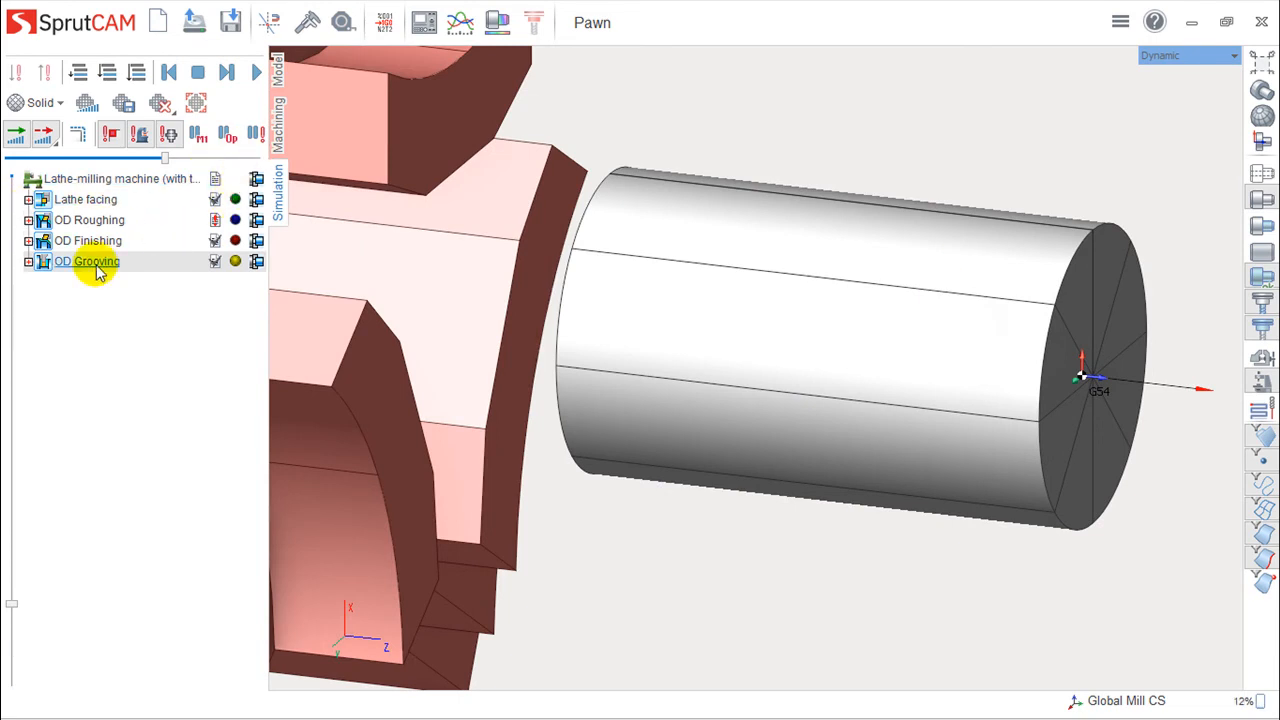
{"action": "left_click", "coordinate": [257, 73]}
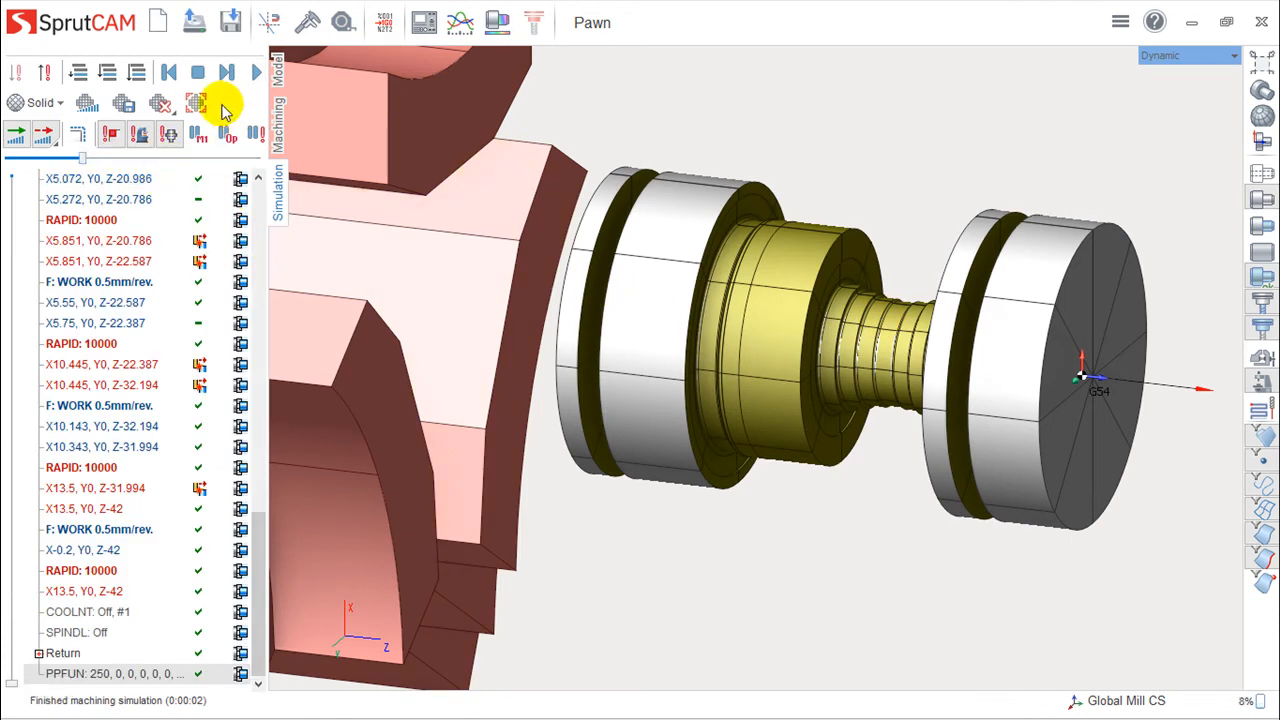
{"action": "left_click_drag", "start_coordinate": [815, 399], "coordinate": [870, 400]}
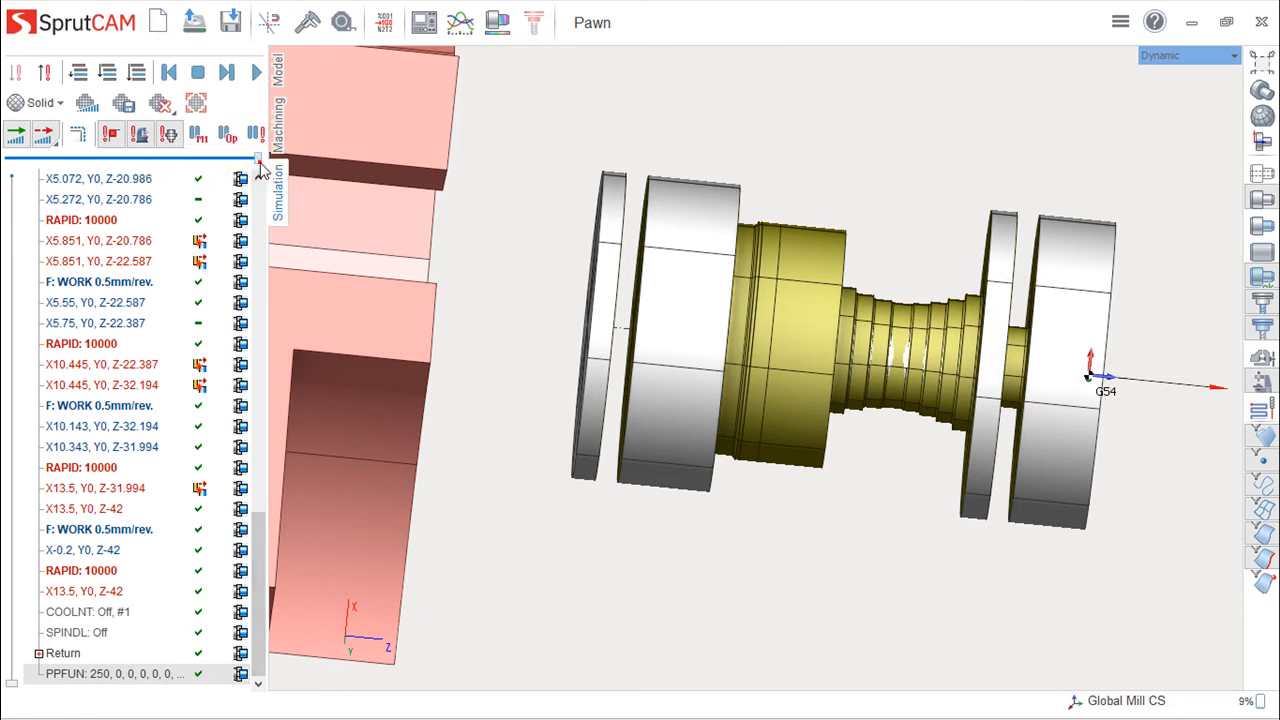
{"action": "left_click", "coordinate": [276, 120]}
{"action": "right_click_drag", "start_coordinate": [899, 371], "coordinate": [897, 371]}
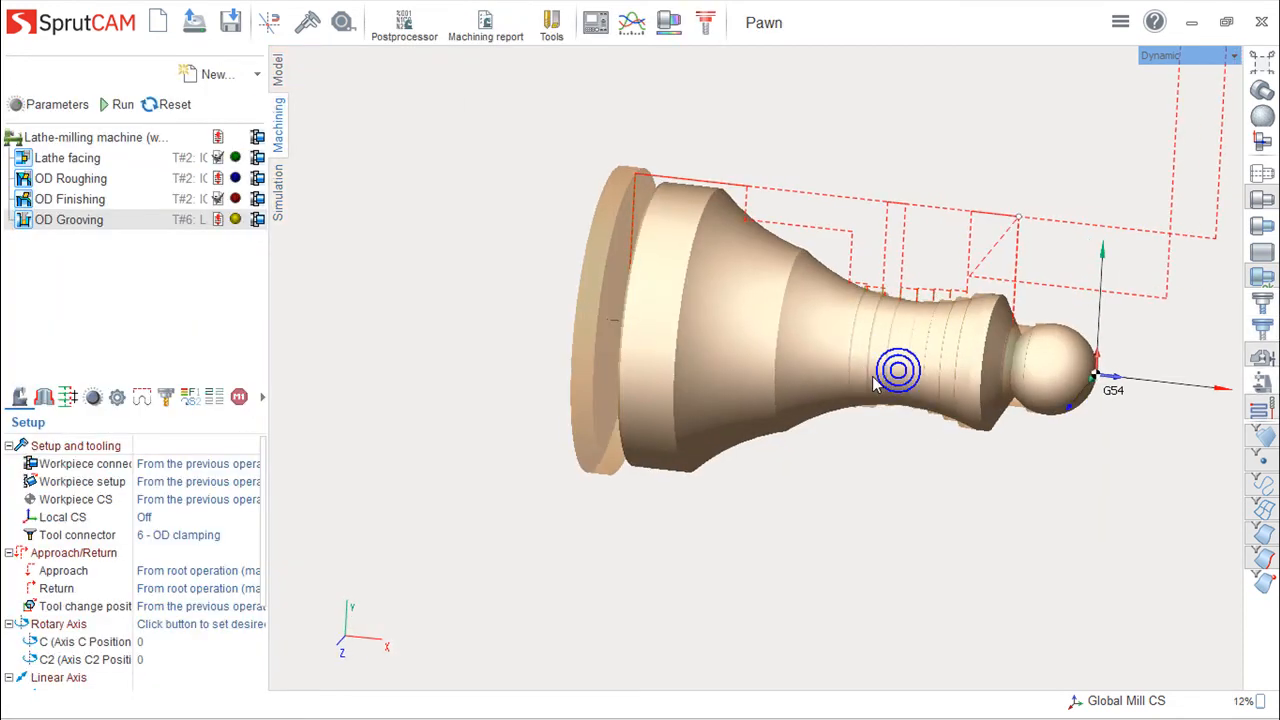
Add a Lathe part-off operation, calculate its toolpath, and inspect the cut behind the pawn's base
{"action": "left_click", "coordinate": [255, 72]}
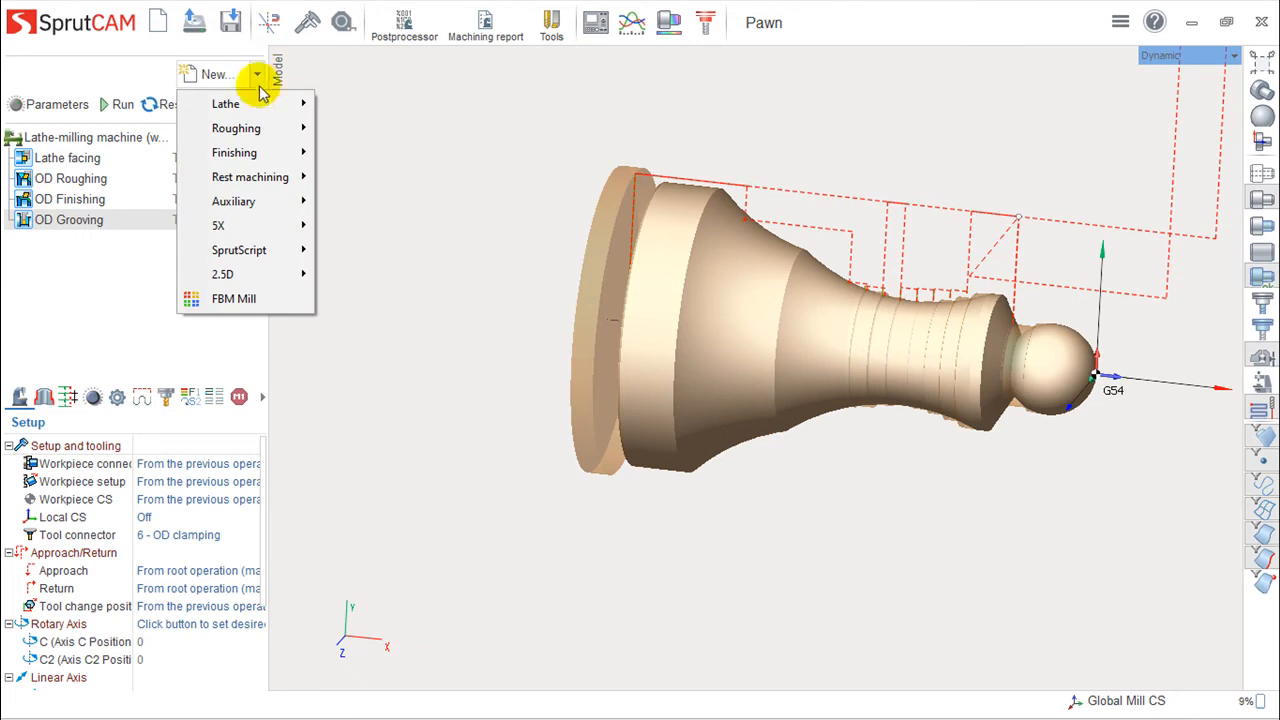
{"action": "mouse_move", "coordinate": [230, 103]}
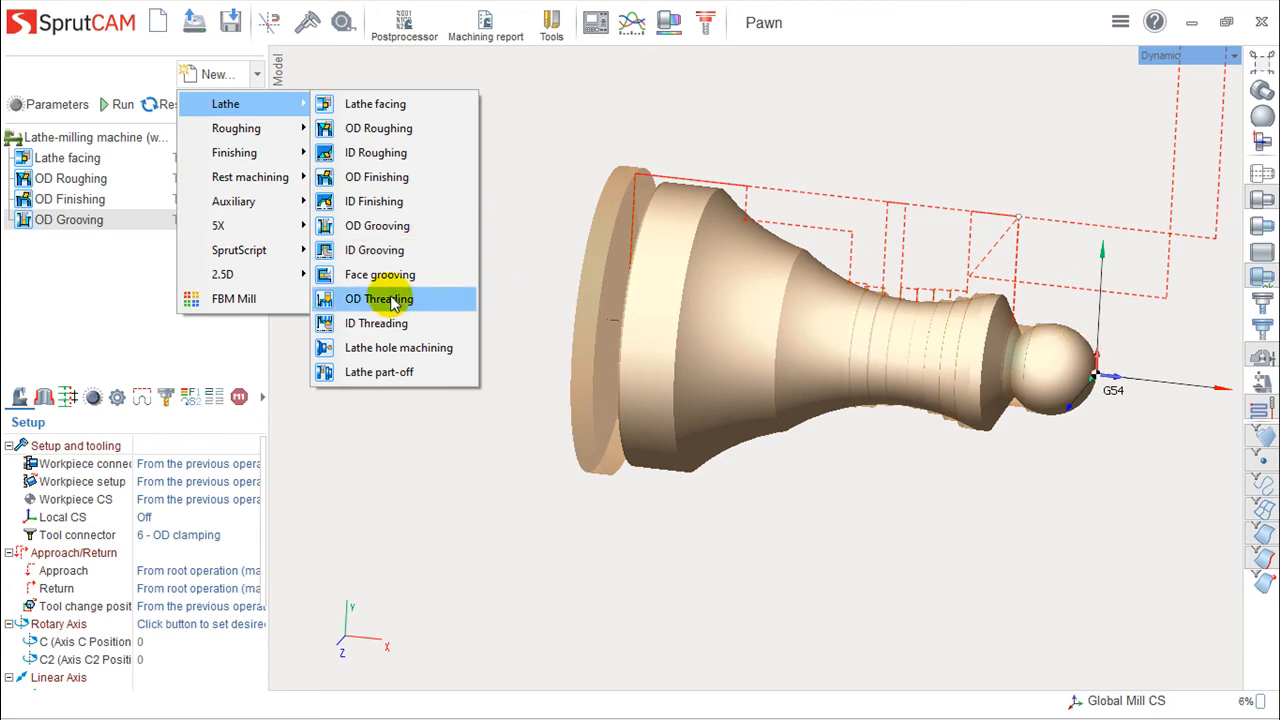
{"action": "left_click", "coordinate": [385, 375]}
{"action": "mouse_move", "coordinate": [363, 306]}
{"action": "right_mouse_down"}
{"action": "mouse_move", "coordinate": [400, 320]}
{"action": "mouse_move", "coordinate": [369, 320]}
{"action": "right_mouse_up"}
{"action": "left_click", "coordinate": [112, 104]}
{"action": "right_click_drag", "start_coordinate": [703, 407], "coordinate": [690, 365]}
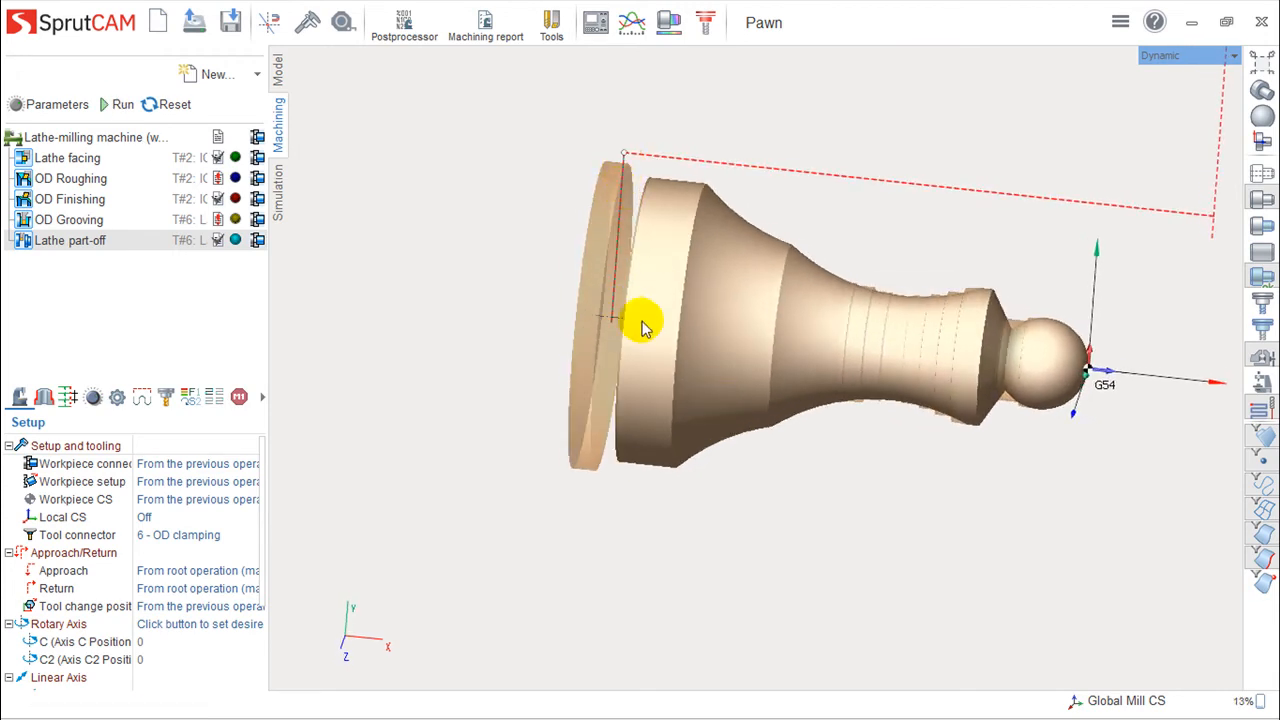
{"action": "right_click_drag", "start_coordinate": [527, 293], "coordinate": [686, 371]}
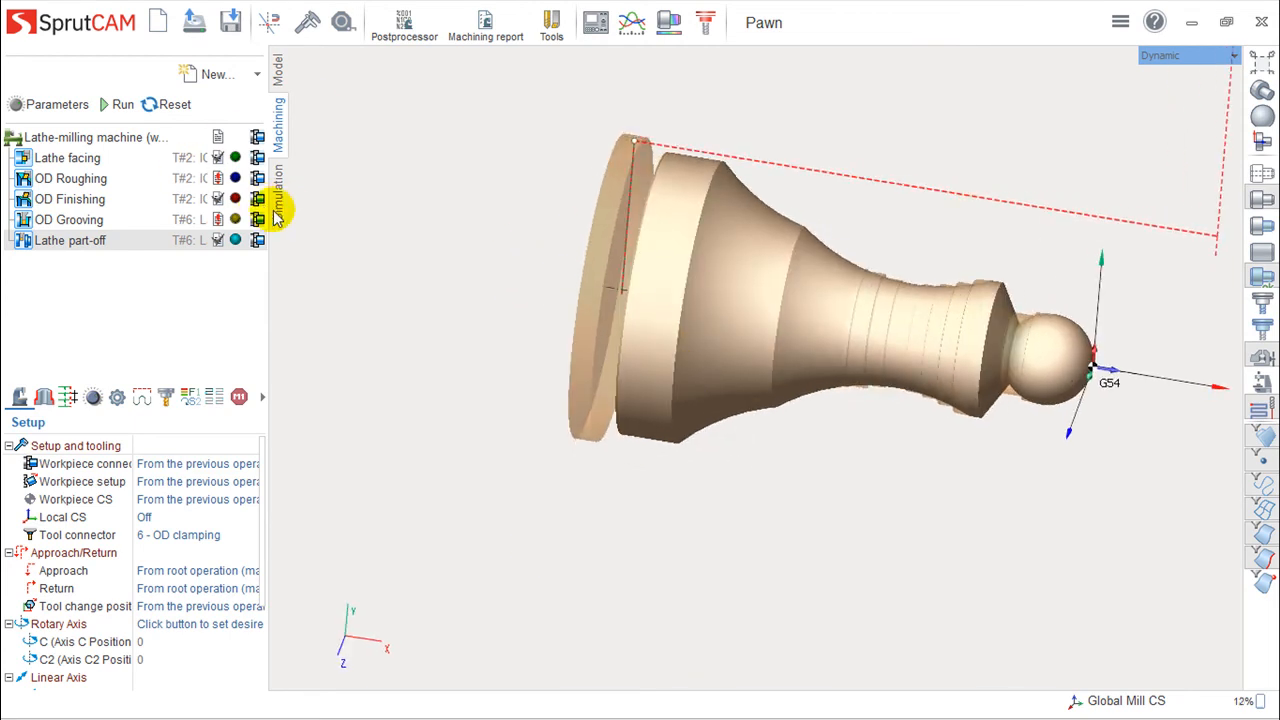
Run the machining simulation of the Lathe part-off operation and return to the machining setup
{"action": "left_click", "coordinate": [278, 213]}
{"action": "left_click", "coordinate": [634, 306]}
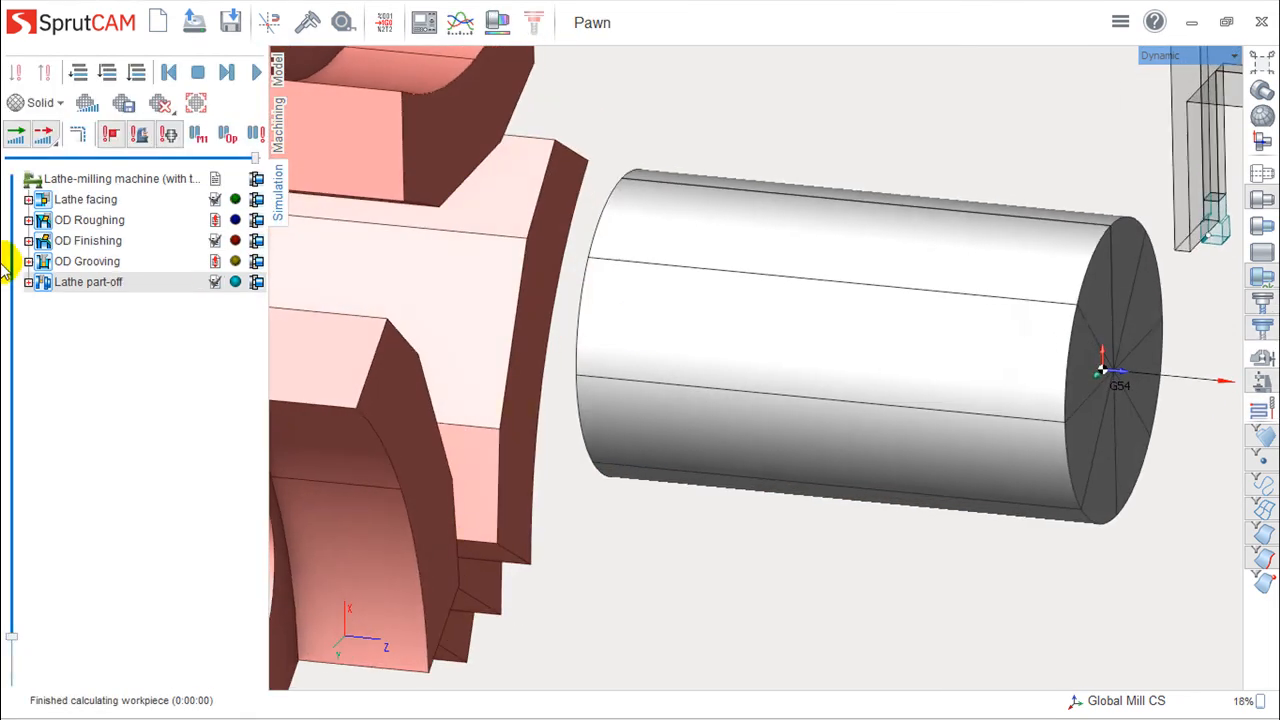
{"action": "left_click", "coordinate": [254, 73]}
{"action": "right_click_drag", "start_coordinate": [556, 260], "coordinate": [614, 268]}
{"action": "right_click_drag", "start_coordinate": [713, 384], "coordinate": [754, 384]}
{"action": "left_click", "coordinate": [278, 128]}
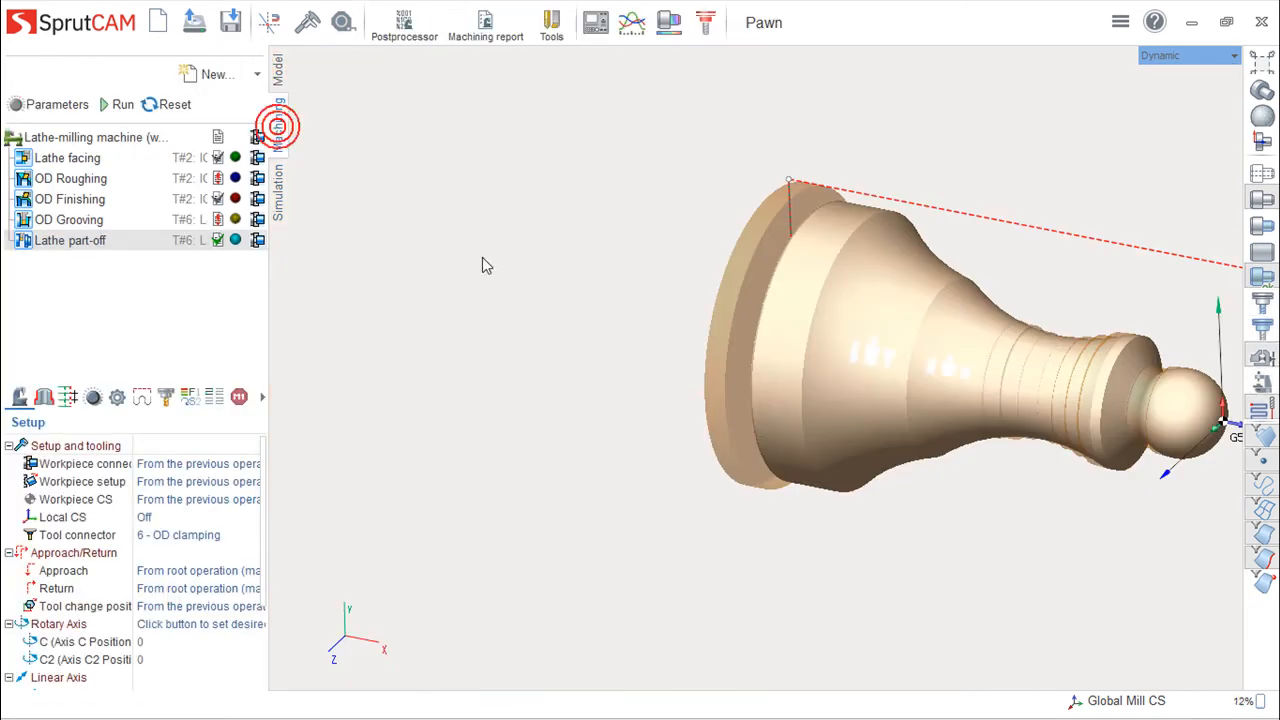
{"action": "middle_click_drag", "start_coordinate": [1131, 348], "coordinate": [957, 304]}
Preview the example projects in the Turning folder and open Turn_env without saving the changes to Pawn
{"action": "left_click", "coordinate": [193, 24]}
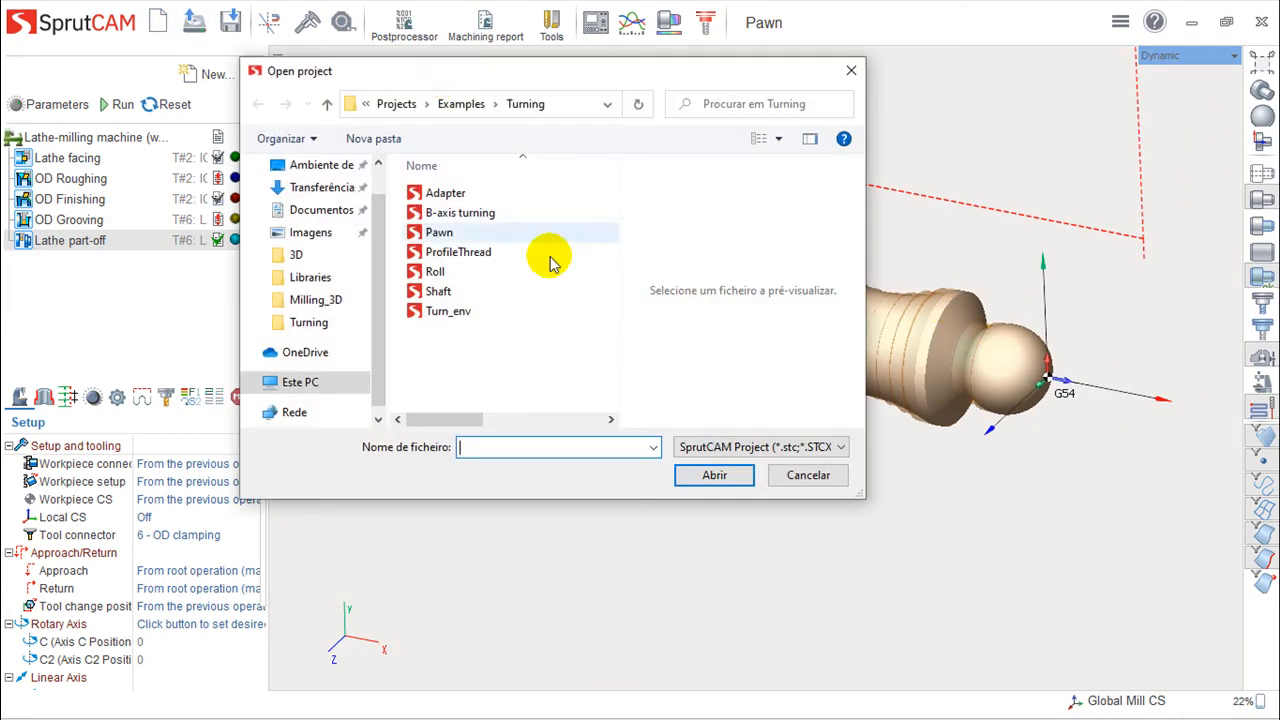
{"action": "left_click", "coordinate": [445, 193]}
{"action": "left_click", "coordinate": [452, 212]}
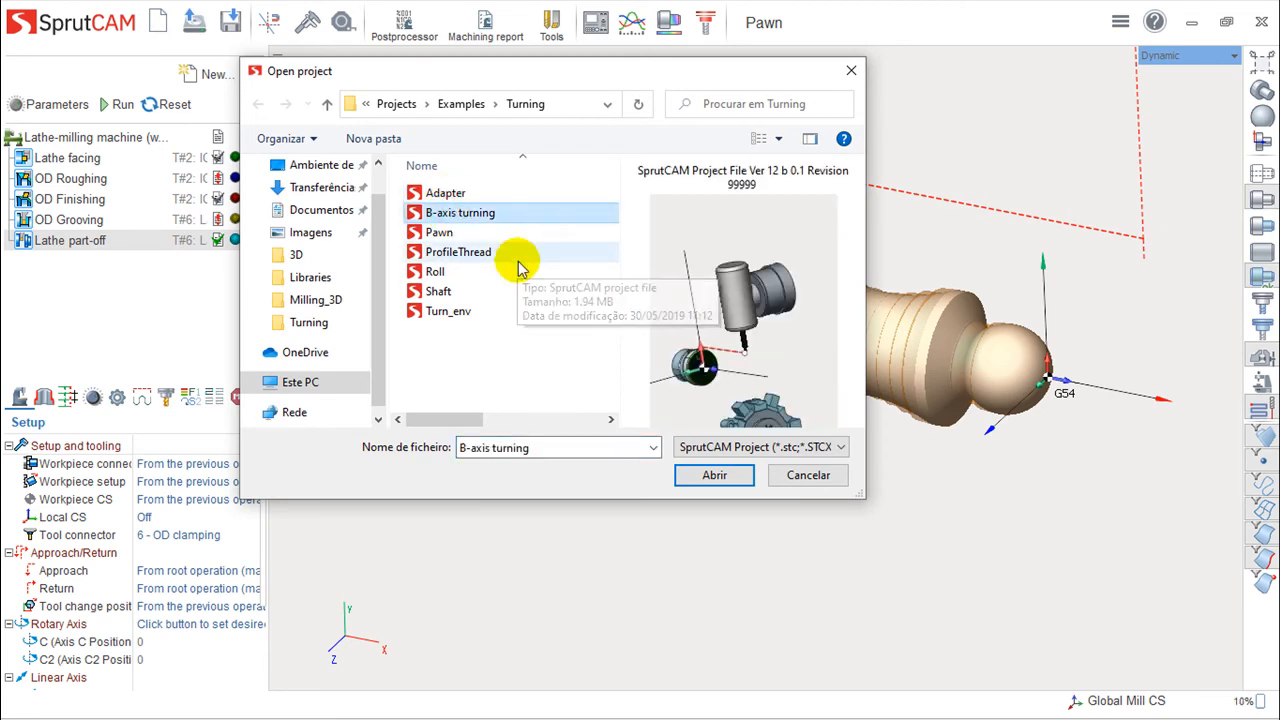
{"action": "left_click", "coordinate": [447, 313]}
{"action": "left_click", "coordinate": [438, 291]}
{"action": "left_click", "coordinate": [450, 313]}
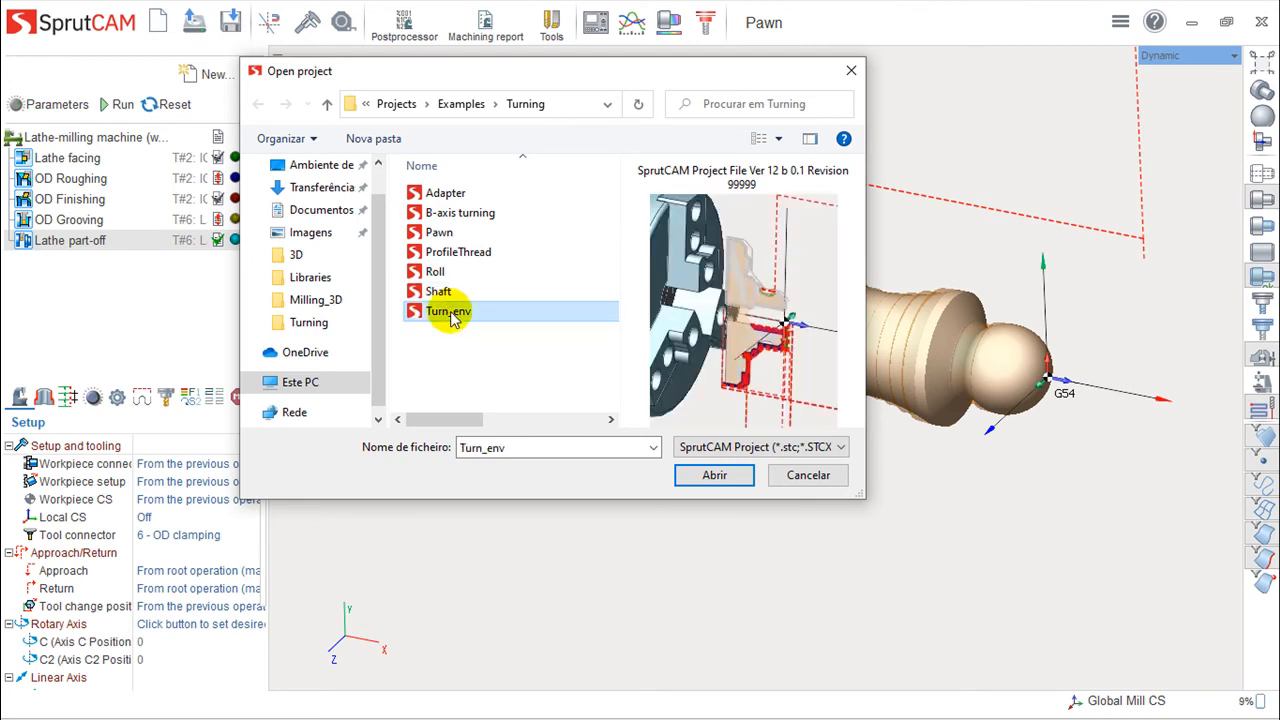
{"action": "left_click", "coordinate": [724, 478]}
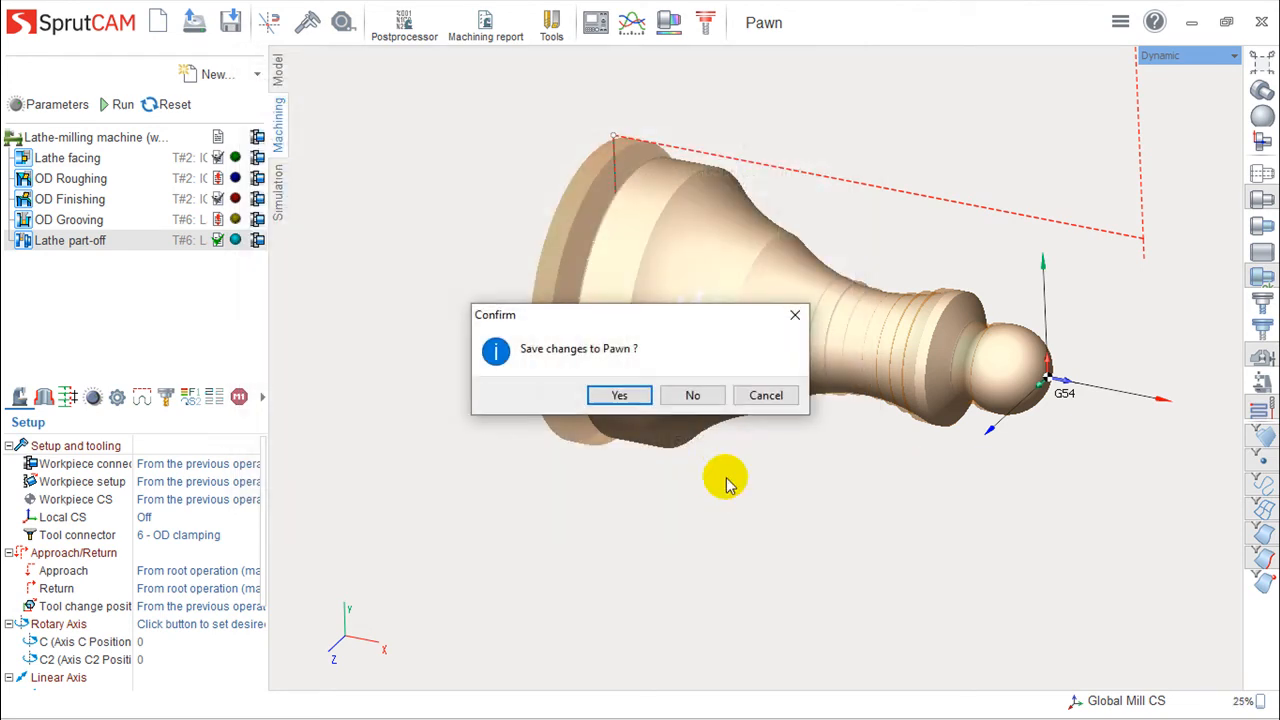
{"action": "left_click", "coordinate": [692, 395]}
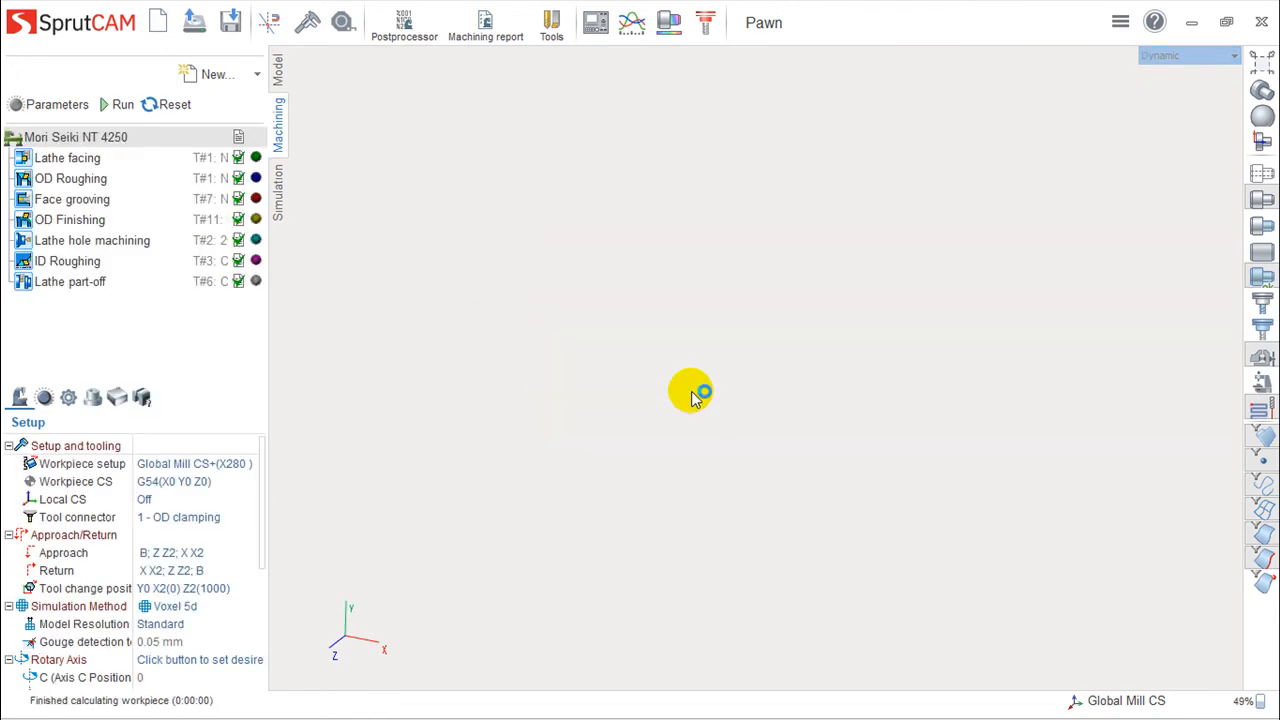
Delete all the existing operations under the Mori Seiki NT 4250 machine, from Lathe facing through Lathe part-off
{"action": "scroll", "coordinate": [714, 411], "scroll_direction": "down", "scroll_amount": 1}
{"action": "middle_click_drag", "start_coordinate": [590, 458], "coordinate": [702, 452]}
{"action": "left_click", "coordinate": [126, 157]}
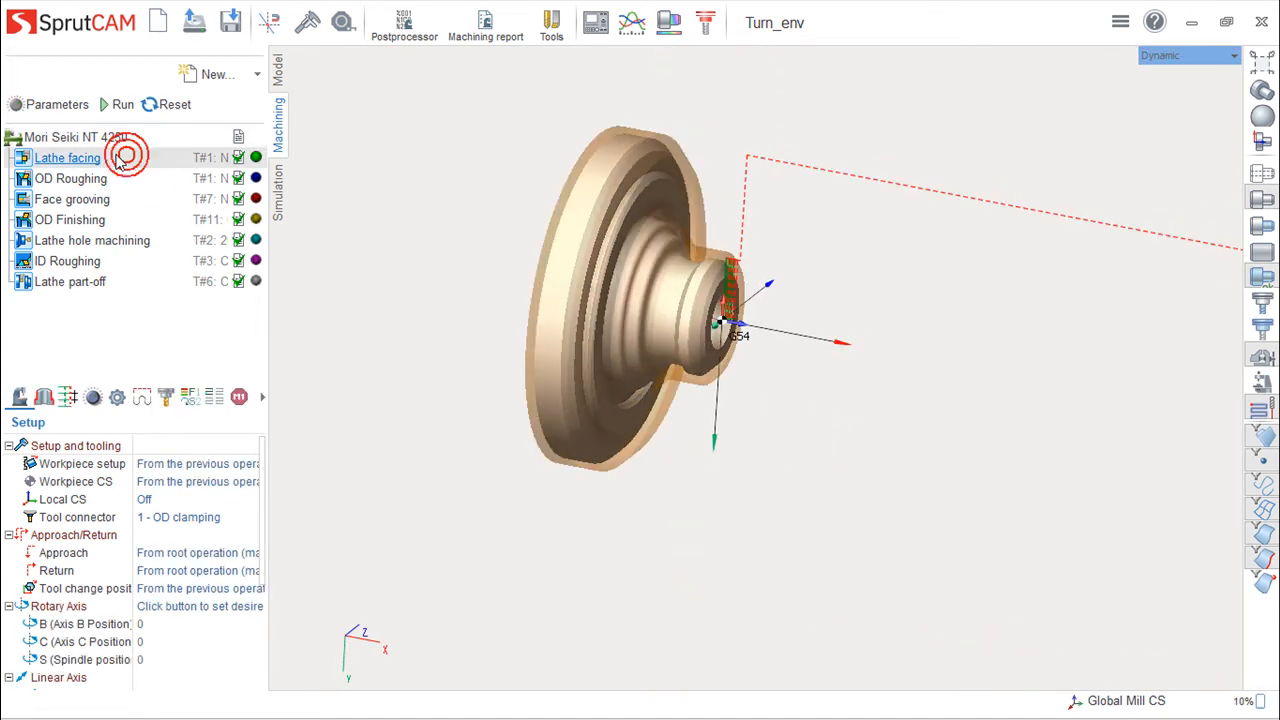
{"action": "key", "text": "Delete"}
{"action": "key", "text": "Return"}
{"action": "key", "text": "Delete"}
{"action": "key", "text": "Return"}
{"action": "key", "text": "Delete"}
{"action": "key", "text": "Return"}
{"action": "key", "text": "Delete"}
{"action": "key", "text": "Return"}
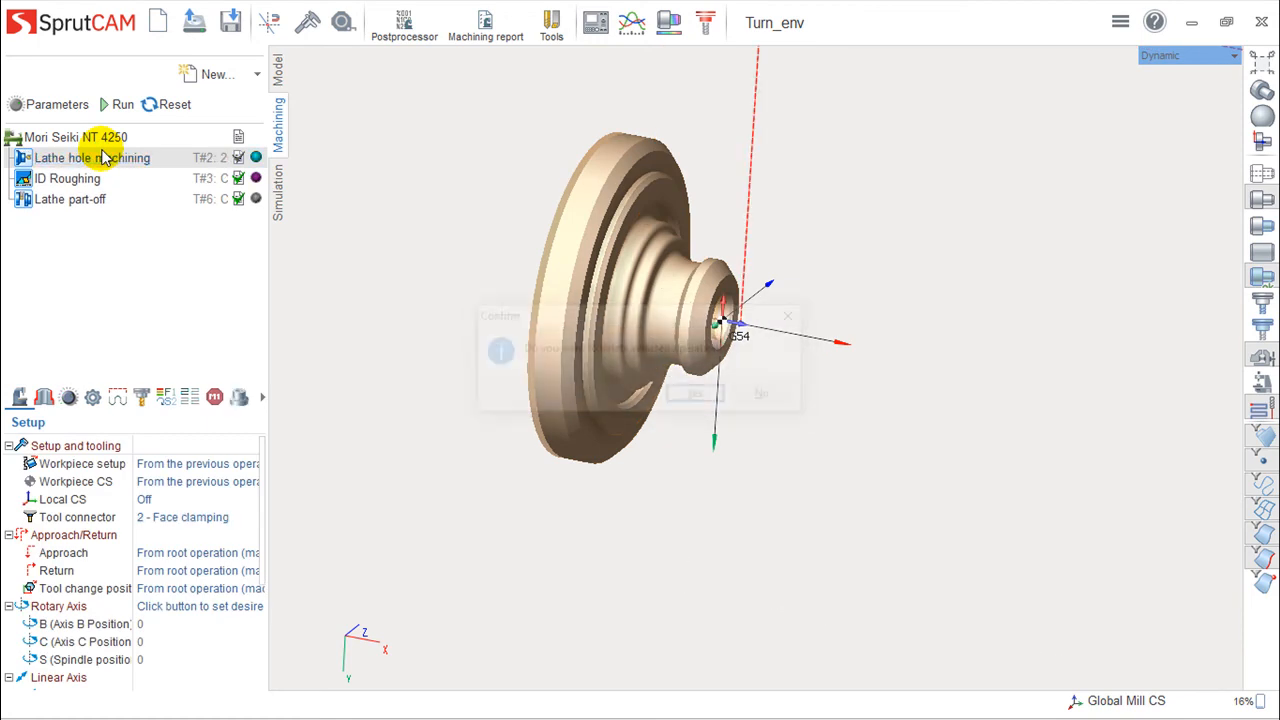
{"action": "key", "text": "Delete"}
{"action": "key", "text": "Return"}
{"action": "key", "text": "Delete"}
{"action": "key", "text": "Return"}
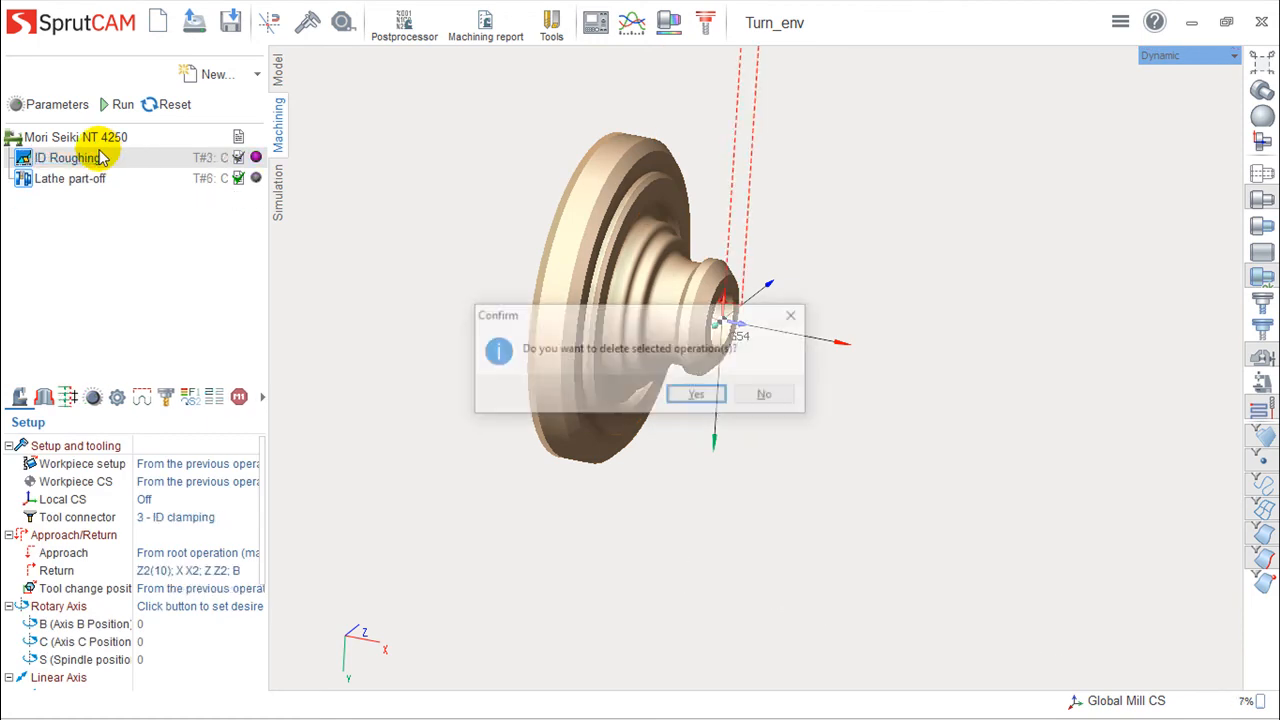
{"action": "key", "text": "Delete"}
{"action": "key", "text": "Return"}
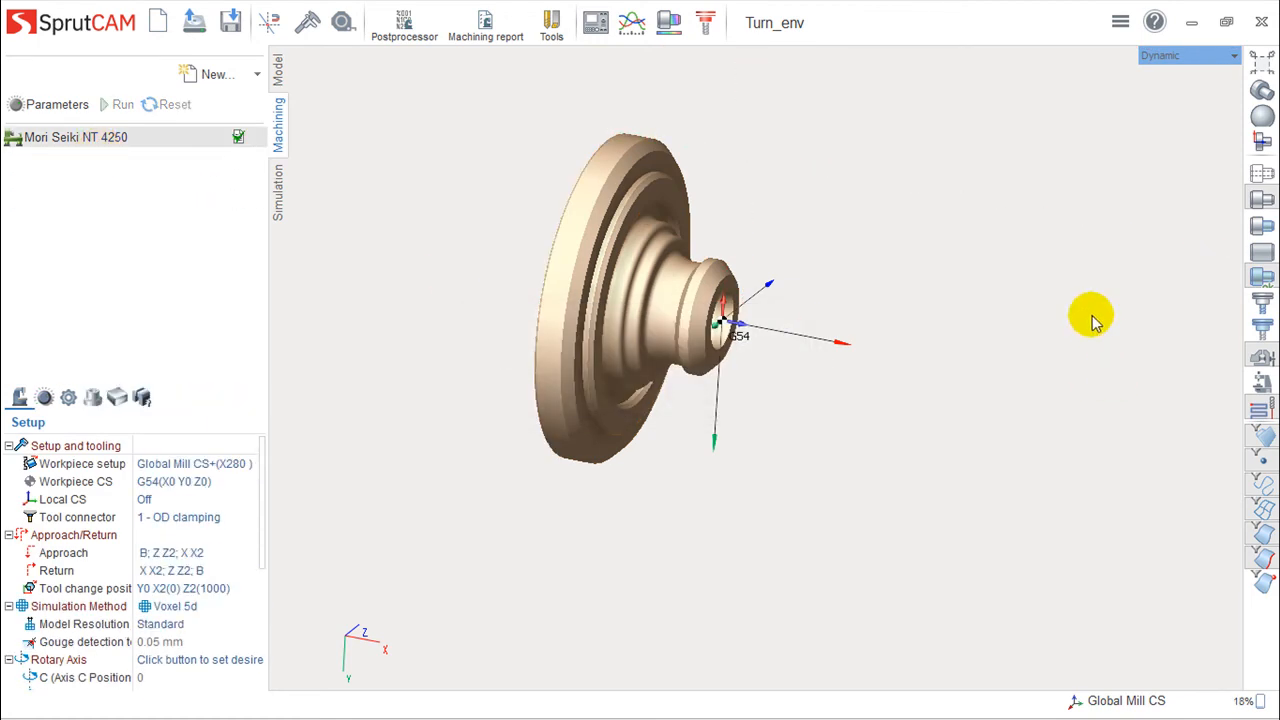
Inspect the flanged part up close and set its display mode to the 1/2 section
{"action": "right_click_drag", "start_coordinate": [832, 246], "coordinate": [799, 246]}
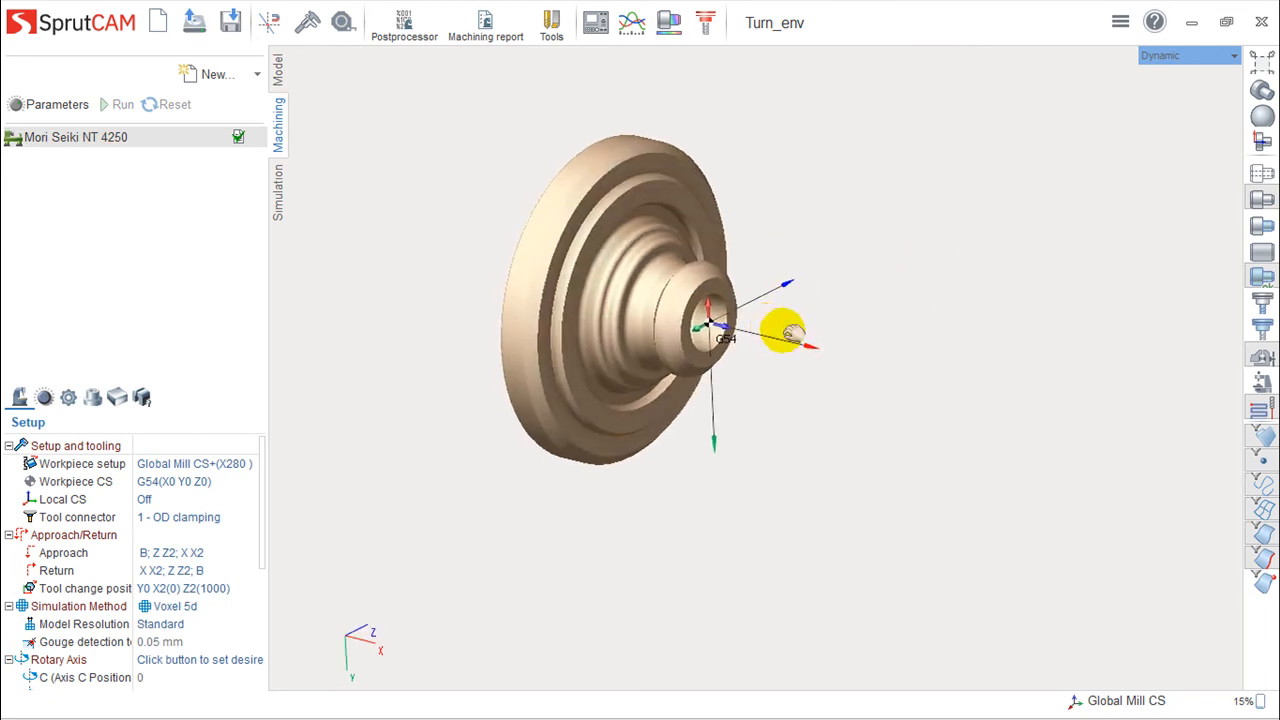
{"action": "middle_click_drag", "start_coordinate": [766, 325], "coordinate": [894, 375]}
{"action": "scroll", "coordinate": [827, 341], "scroll_direction": "up", "scroll_amount": 2}
{"action": "scroll", "coordinate": [827, 341], "scroll_direction": "up", "scroll_amount": 2}
{"action": "middle_click_drag", "start_coordinate": [820, 354], "coordinate": [873, 372]}
{"action": "mouse_move", "coordinate": [1263, 92]}
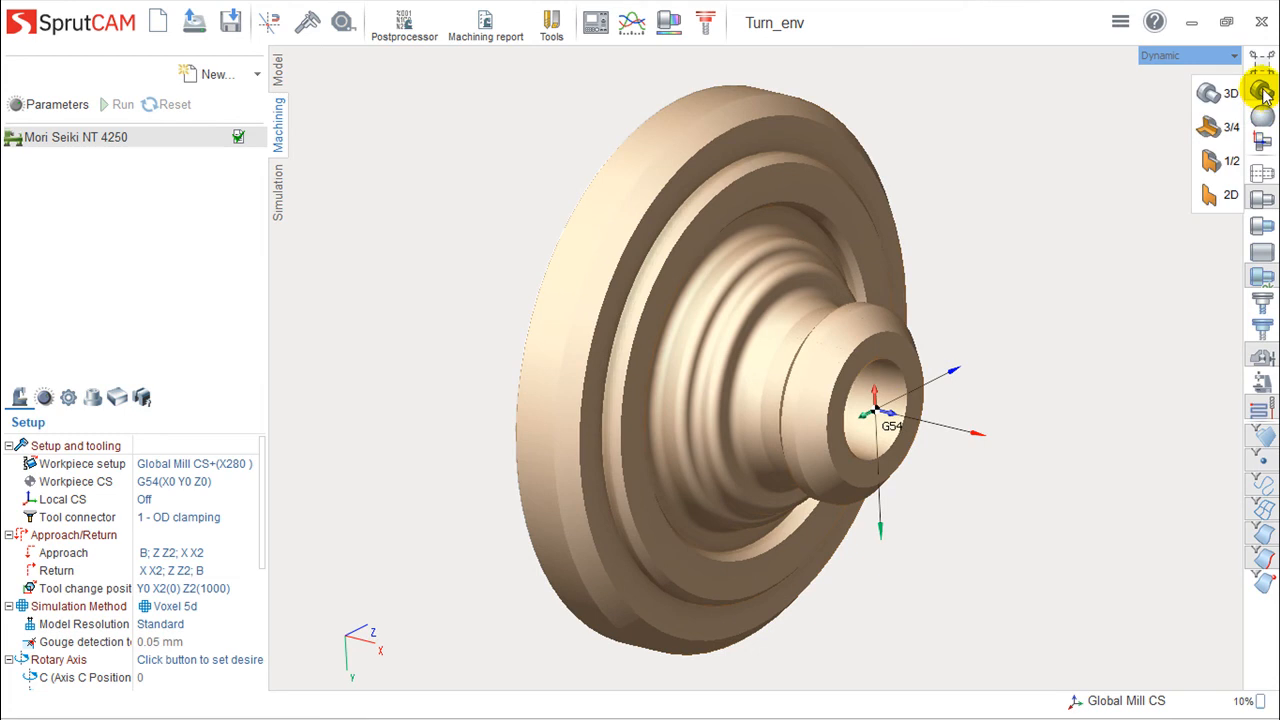
{"action": "left_click", "coordinate": [1222, 163]}
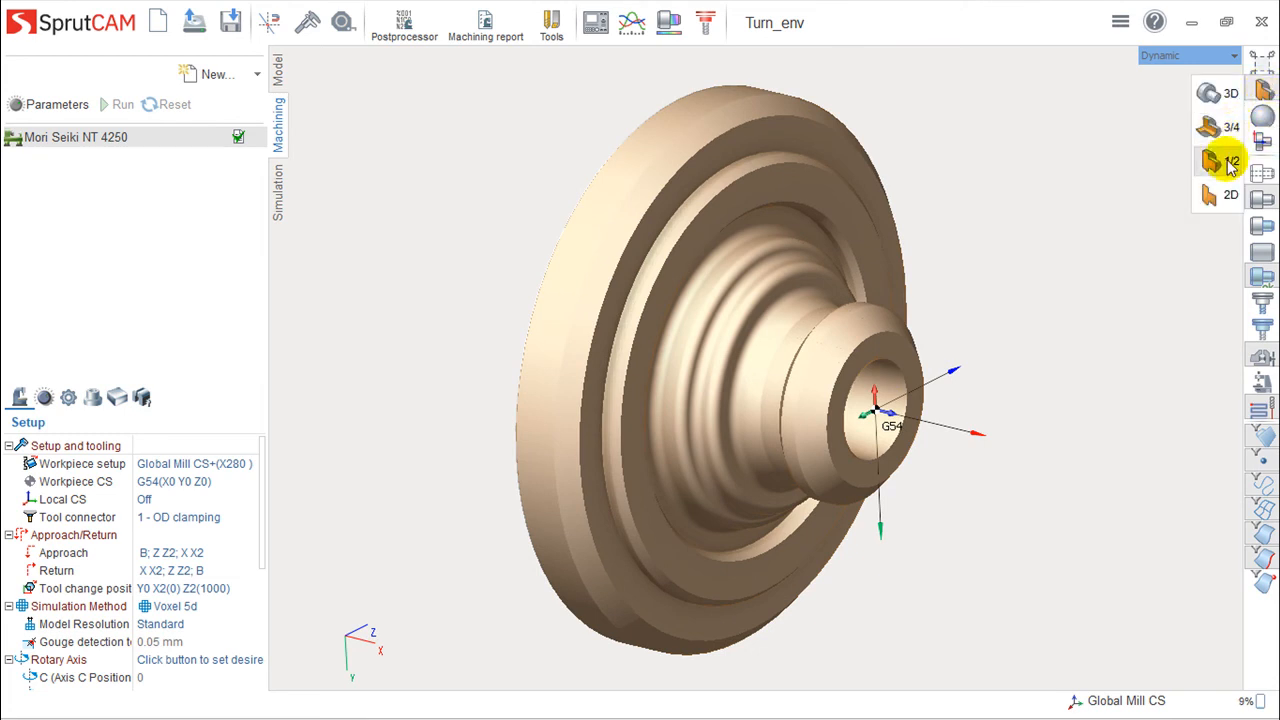
Switch the flanged part's display mode from the section back to full 3D
{"action": "left_click", "coordinate": [1222, 163]}
{"action": "mouse_move", "coordinate": [1258, 90]}
{"action": "left_click", "coordinate": [1216, 95]}
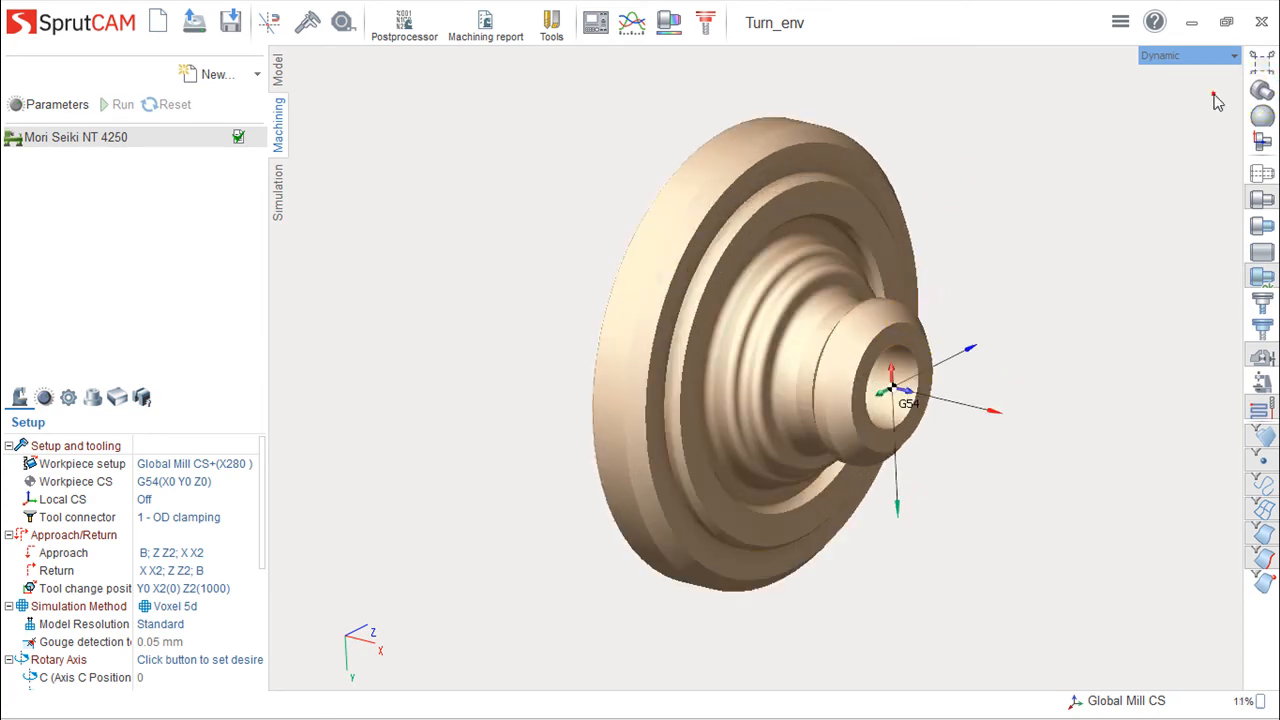
Add an OD Threading lathe operation to the Mori Seiki NT 4250 and calculate its toolpath
{"action": "left_click", "coordinate": [257, 77]}
{"action": "mouse_move", "coordinate": [257, 102]}
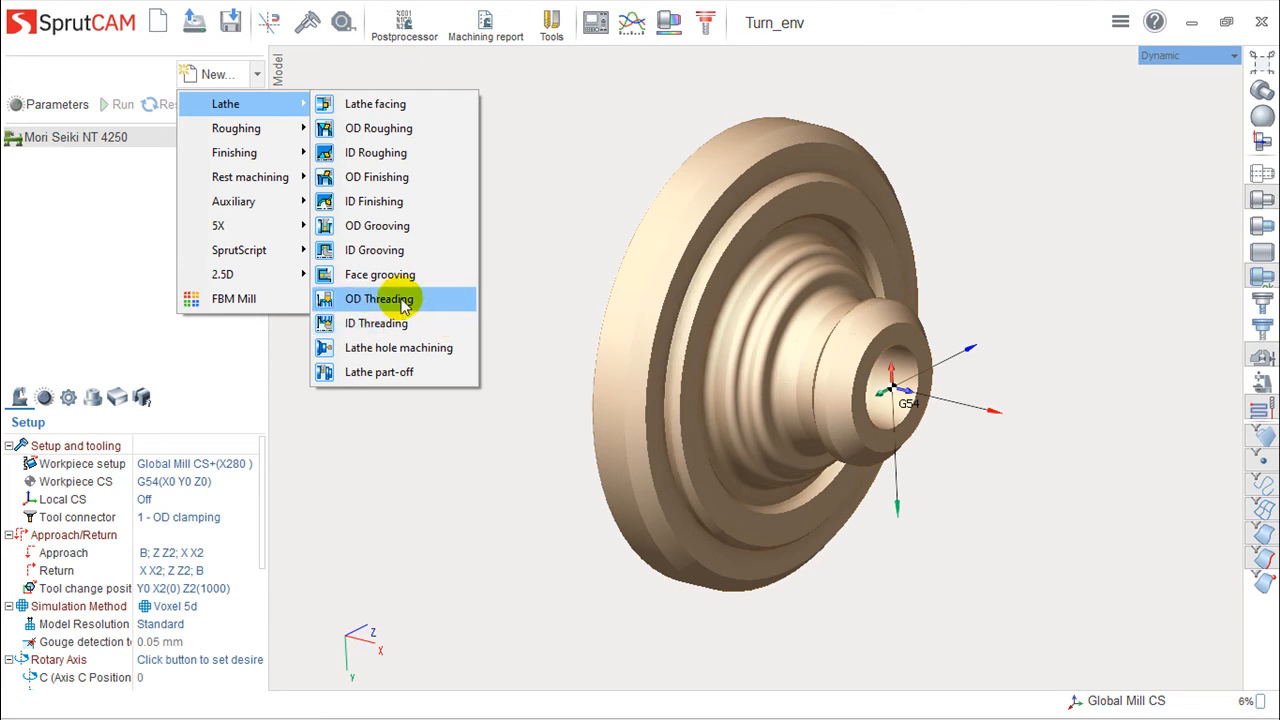
{"action": "left_click", "coordinate": [400, 298]}
{"action": "middle_click_drag", "start_coordinate": [715, 386], "coordinate": [745, 360]}
{"action": "left_click", "coordinate": [116, 104]}
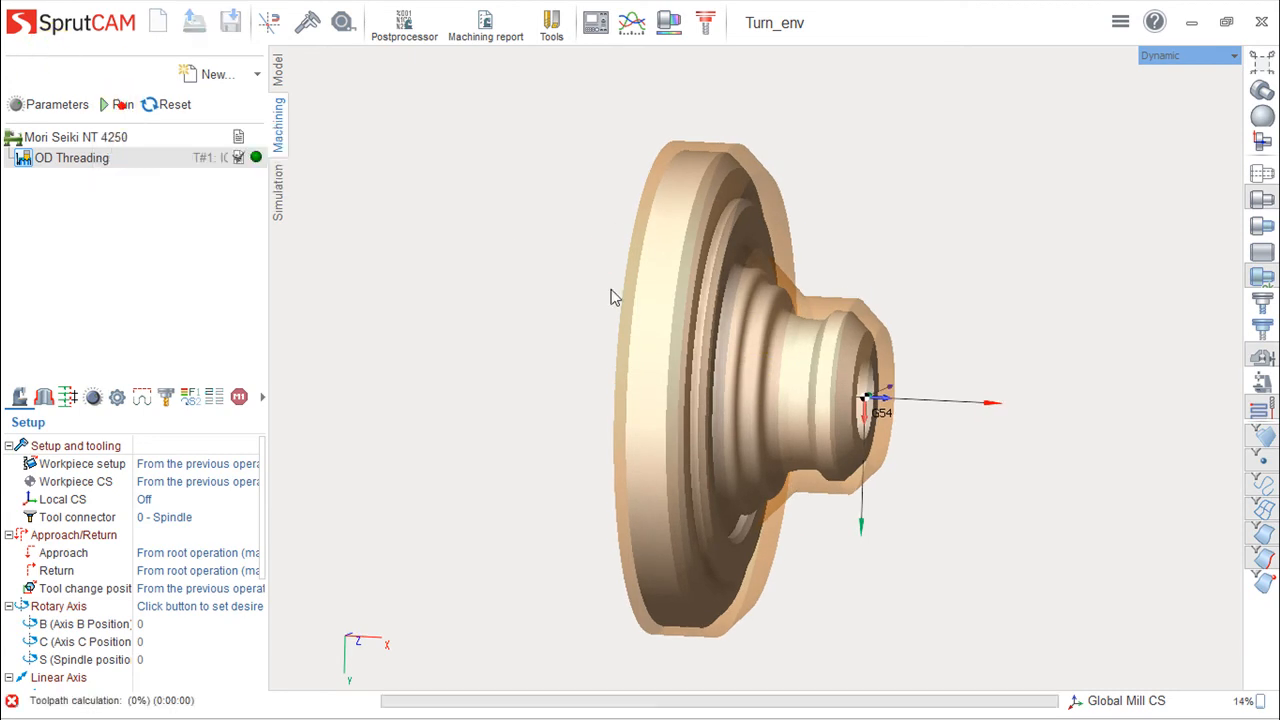
Examine the threading passes along the part's hub and stepped profile up close
{"action": "middle_click_drag", "start_coordinate": [673, 435], "coordinate": [690, 412]}
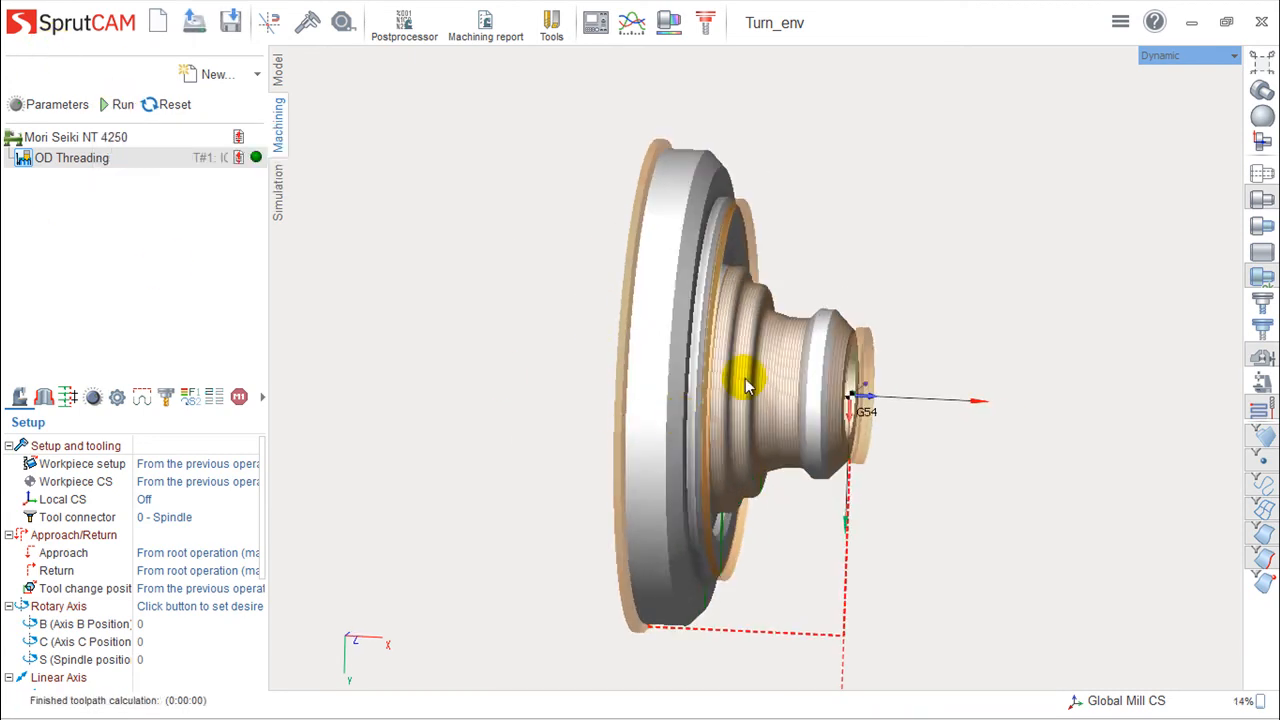
{"action": "scroll", "coordinate": [750, 393], "scroll_direction": "up", "scroll_amount": 5}
{"action": "middle_click_drag", "start_coordinate": [841, 368], "coordinate": [815, 410]}
{"action": "scroll", "coordinate": [803, 403], "scroll_direction": "up", "scroll_amount": 3}
{"action": "scroll", "coordinate": [802, 401], "scroll_direction": "down", "scroll_amount": 1}
{"action": "scroll", "coordinate": [800, 399], "scroll_direction": "up", "scroll_amount": 1}
{"action": "scroll", "coordinate": [800, 398], "scroll_direction": "down", "scroll_amount": 1}
{"action": "scroll", "coordinate": [841, 336], "scroll_direction": "down", "scroll_amount": 2}
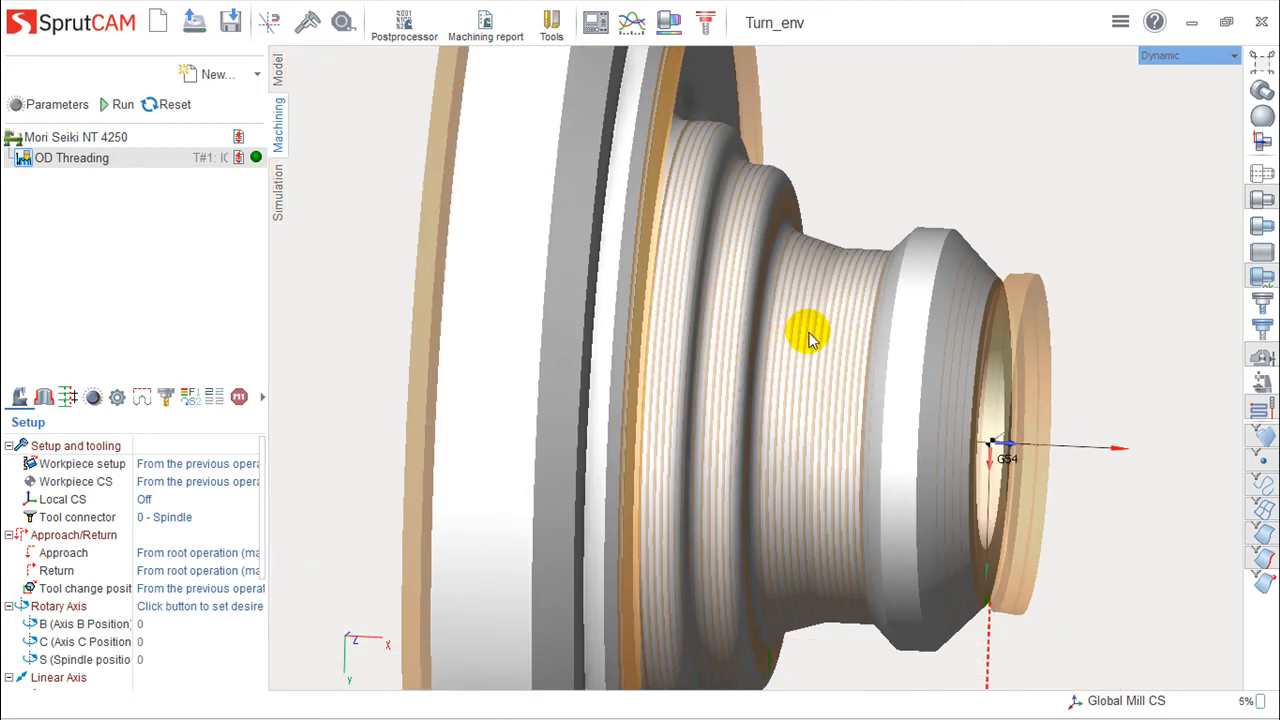
Hide the part and the machining result, and examine the OD Threading toolpath contour on its own
{"action": "left_click", "coordinate": [1262, 200]}
{"action": "left_click_drag", "start_coordinate": [857, 394], "coordinate": [843, 428]}
{"action": "middle_click_drag", "start_coordinate": [843, 428], "coordinate": [878, 416]}
{"action": "right_click_drag", "start_coordinate": [908, 364], "coordinate": [918, 361]}
{"action": "left_click", "coordinate": [1264, 279]}
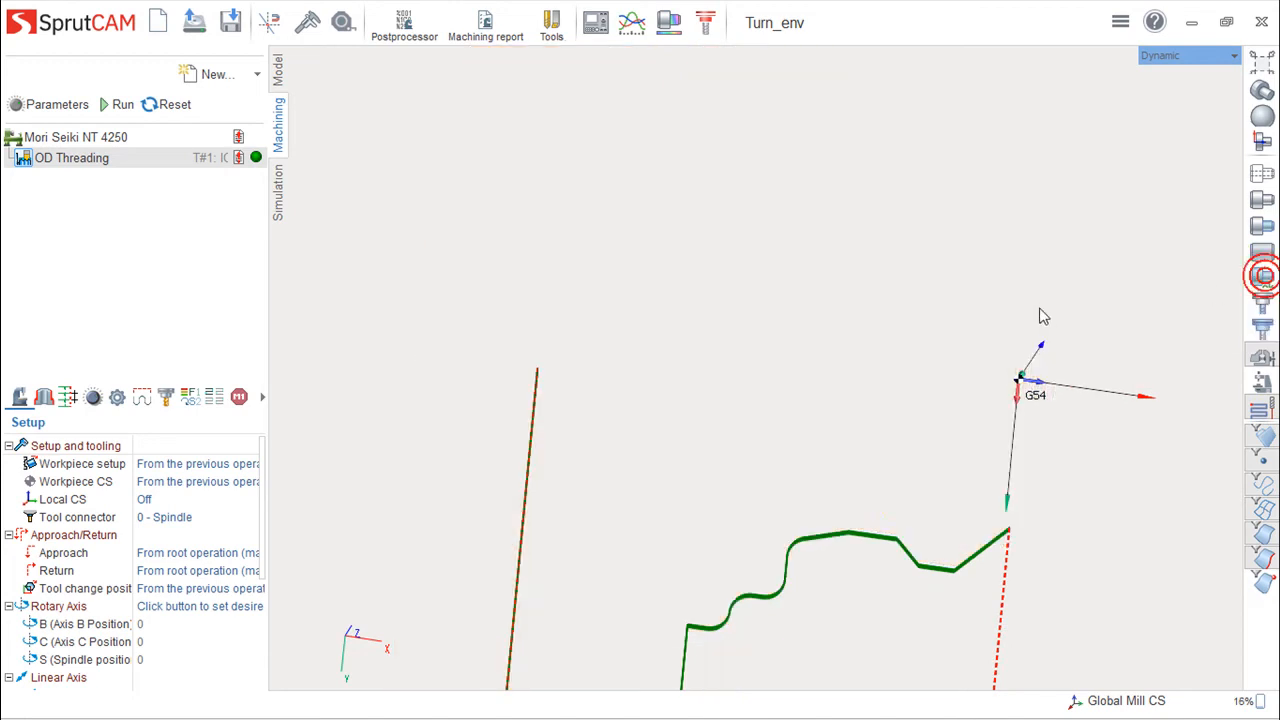
{"action": "right_click_drag", "start_coordinate": [877, 512], "coordinate": [748, 393]}
{"action": "middle_click_drag", "start_coordinate": [852, 456], "coordinate": [1018, 168]}
{"action": "right_click_drag", "start_coordinate": [1057, 471], "coordinate": [1087, 460]}
{"action": "scroll", "coordinate": [1045, 370], "scroll_direction": "up", "scroll_amount": 13}
{"action": "middle_click_drag", "start_coordinate": [627, 508], "coordinate": [943, 566]}
{"action": "scroll", "coordinate": [566, 451], "scroll_direction": "down", "scroll_amount": 4}
{"action": "middle_click_drag", "start_coordinate": [503, 395], "coordinate": [945, 381]}
{"action": "scroll", "coordinate": [743, 338], "scroll_direction": "down", "scroll_amount": 7}
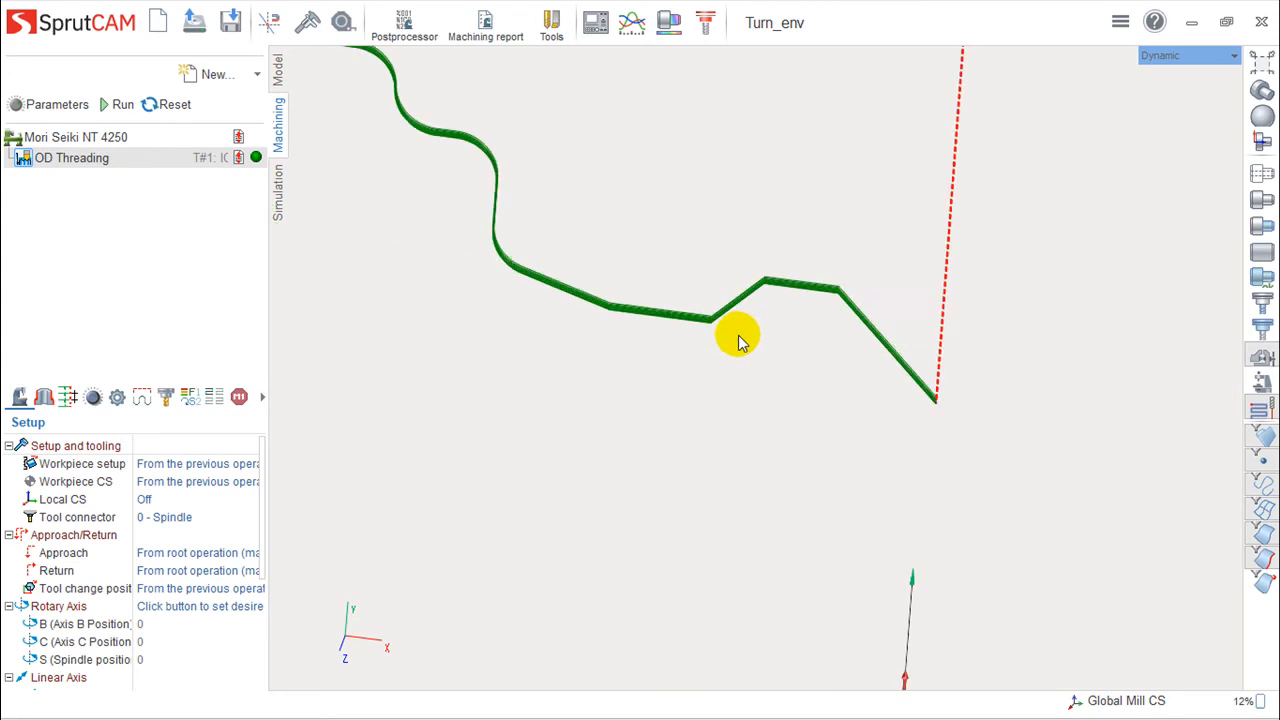
{"action": "middle_click_drag", "start_coordinate": [711, 331], "coordinate": [704, 410]}
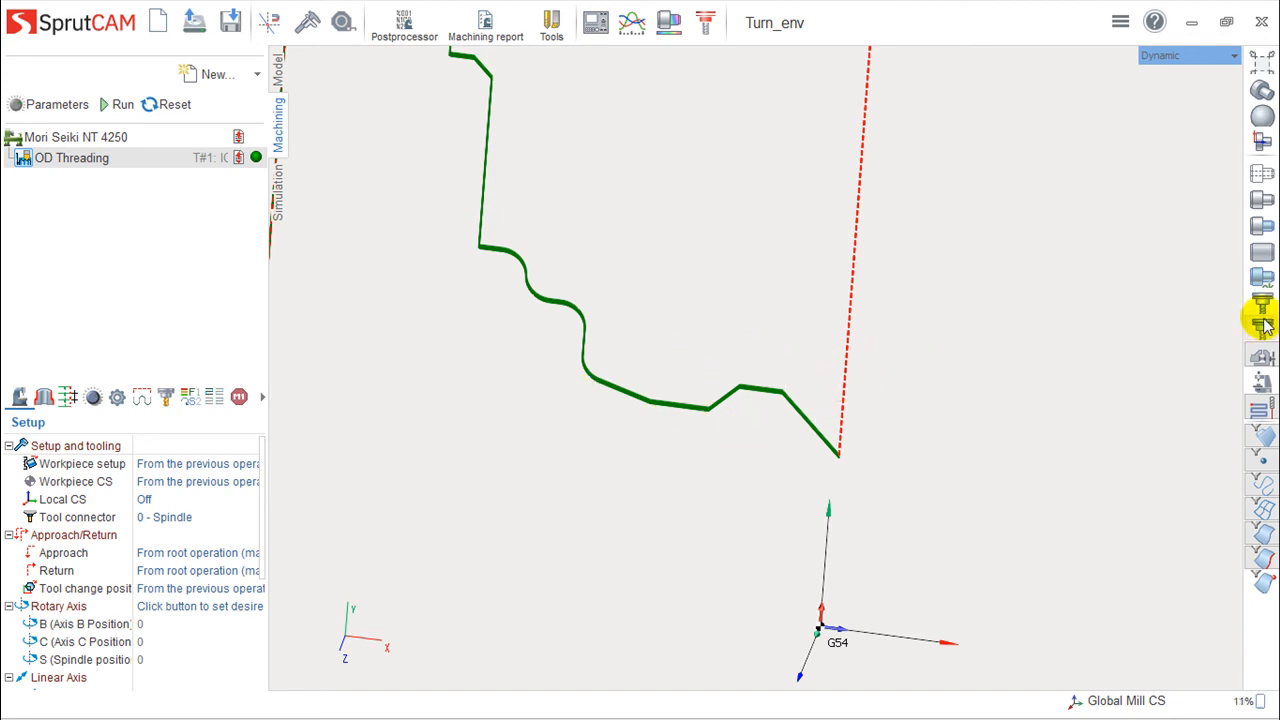
Show the part again together with the OD Threading toolpath
{"action": "left_click", "coordinate": [1260, 200]}
{"action": "scroll", "coordinate": [540, 366], "scroll_direction": "down", "scroll_amount": 2}
{"action": "scroll", "coordinate": [545, 373], "scroll_direction": "down", "scroll_amount": 2}
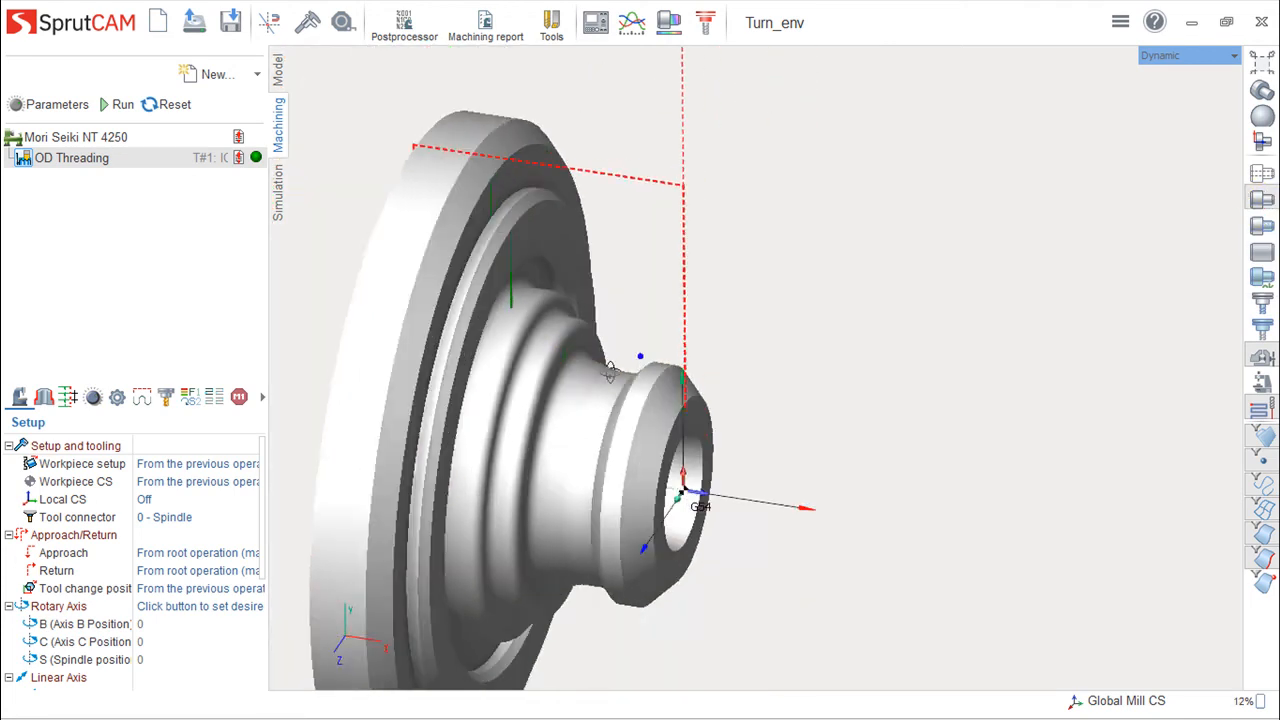
Simulate the OD Threading operation with stopping on errors turned off and the simulation speed reduced
{"action": "left_click", "coordinate": [279, 195]}
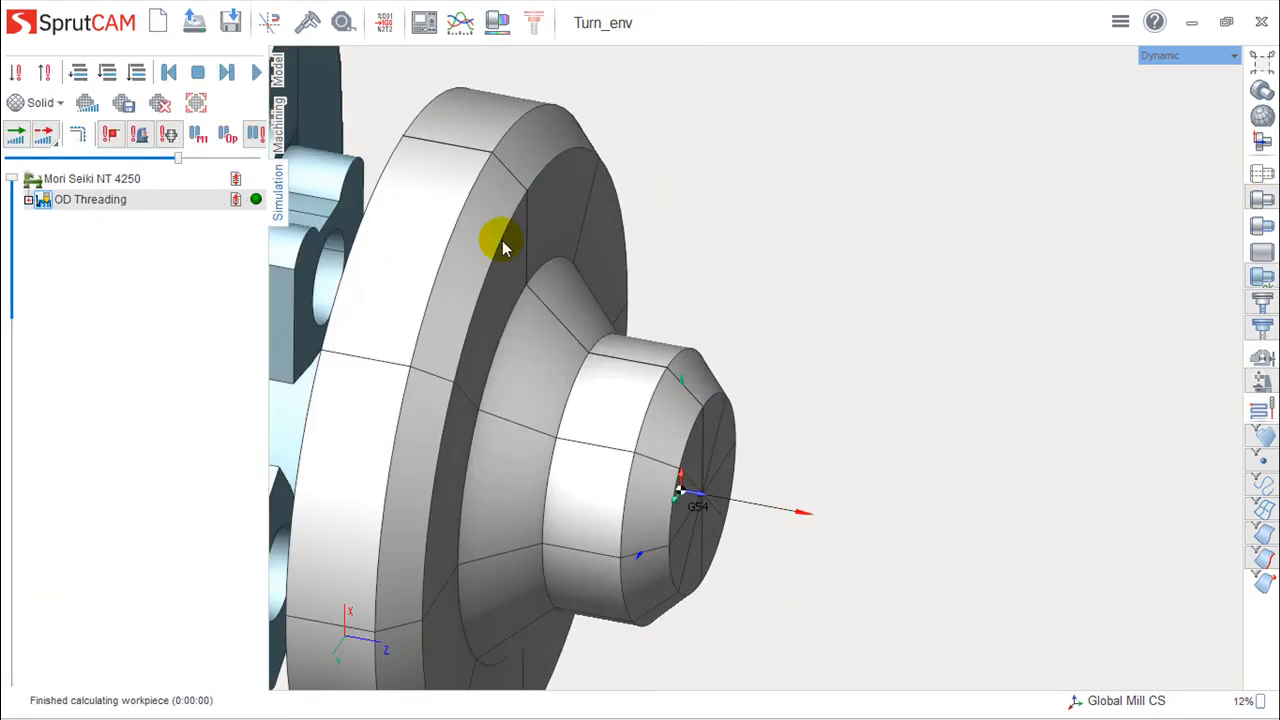
{"action": "scroll", "coordinate": [450, 228], "scroll_direction": "down", "scroll_amount": 2}
{"action": "left_click", "coordinate": [253, 74]}
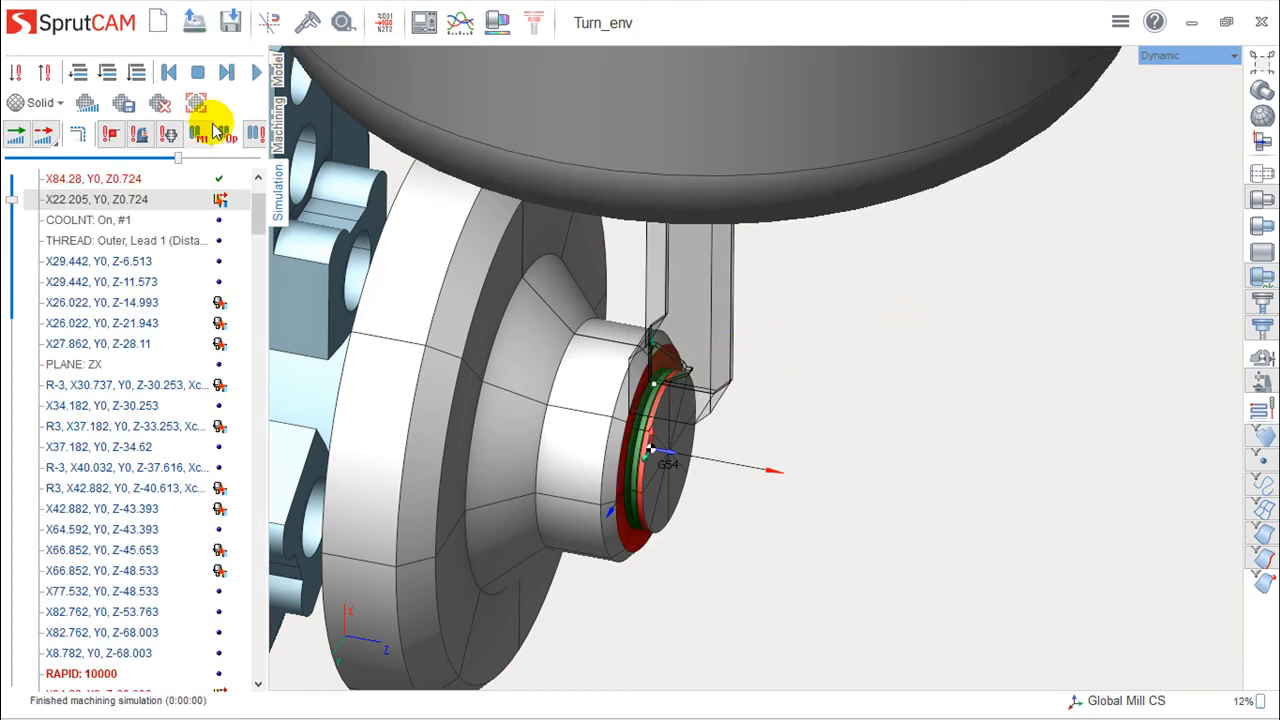
{"action": "left_click", "coordinate": [252, 133]}
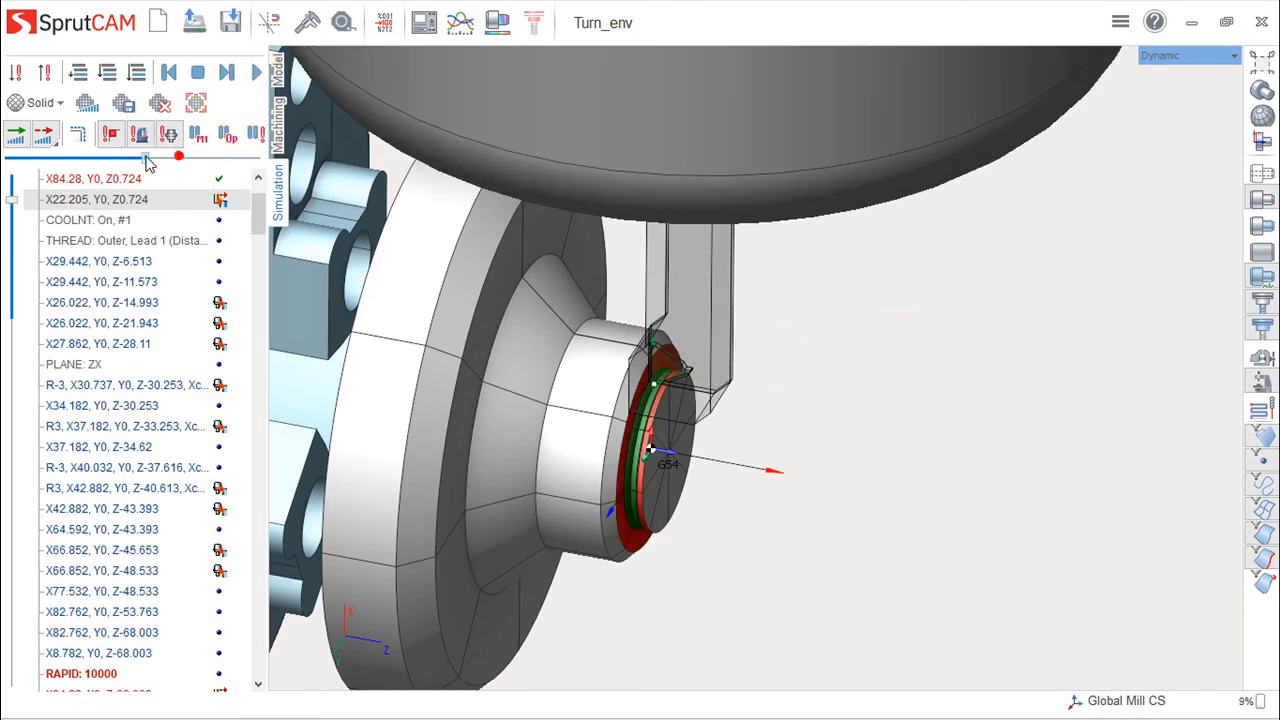
{"action": "left_click", "coordinate": [255, 74]}
{"action": "scroll", "coordinate": [586, 200], "scroll_direction": "up", "scroll_amount": 10}
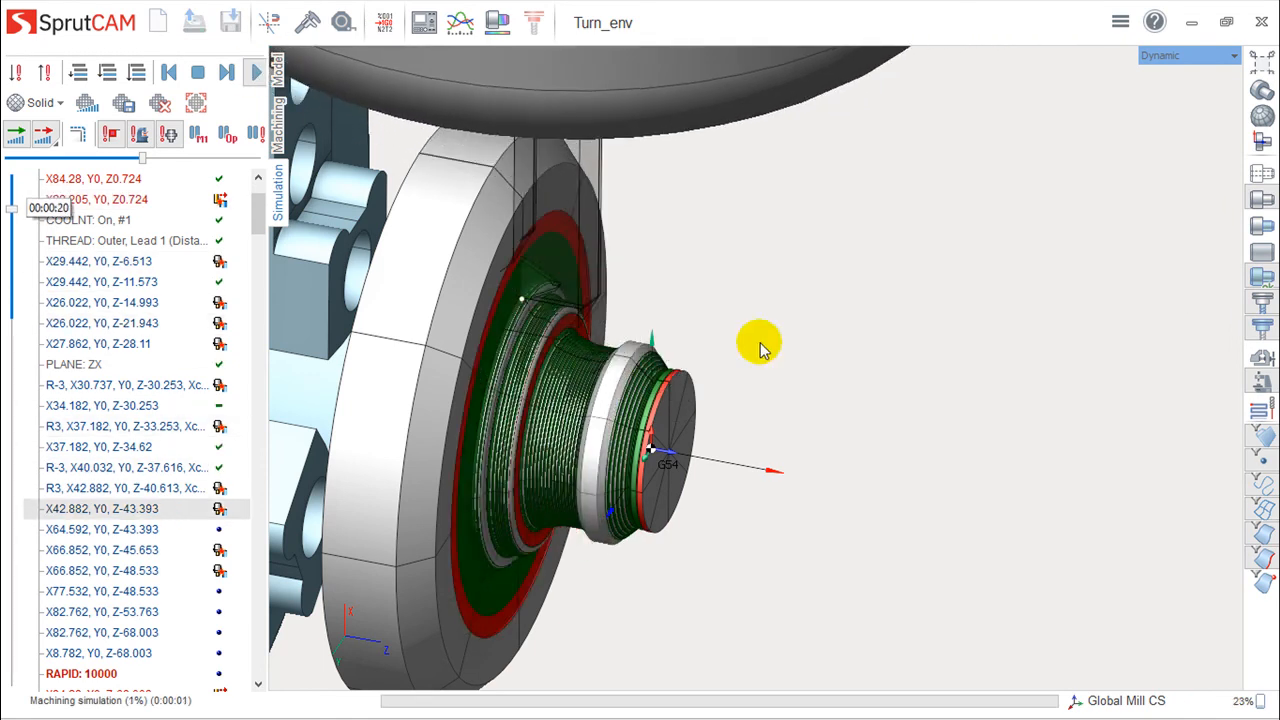
Examine the thread grooves being cut on the simulated workpiece up close and return to the machining setup
{"action": "scroll", "coordinate": [687, 397], "scroll_direction": "up", "scroll_amount": 5}
{"action": "scroll", "coordinate": [981, 403], "scroll_direction": "down", "scroll_amount": 8}
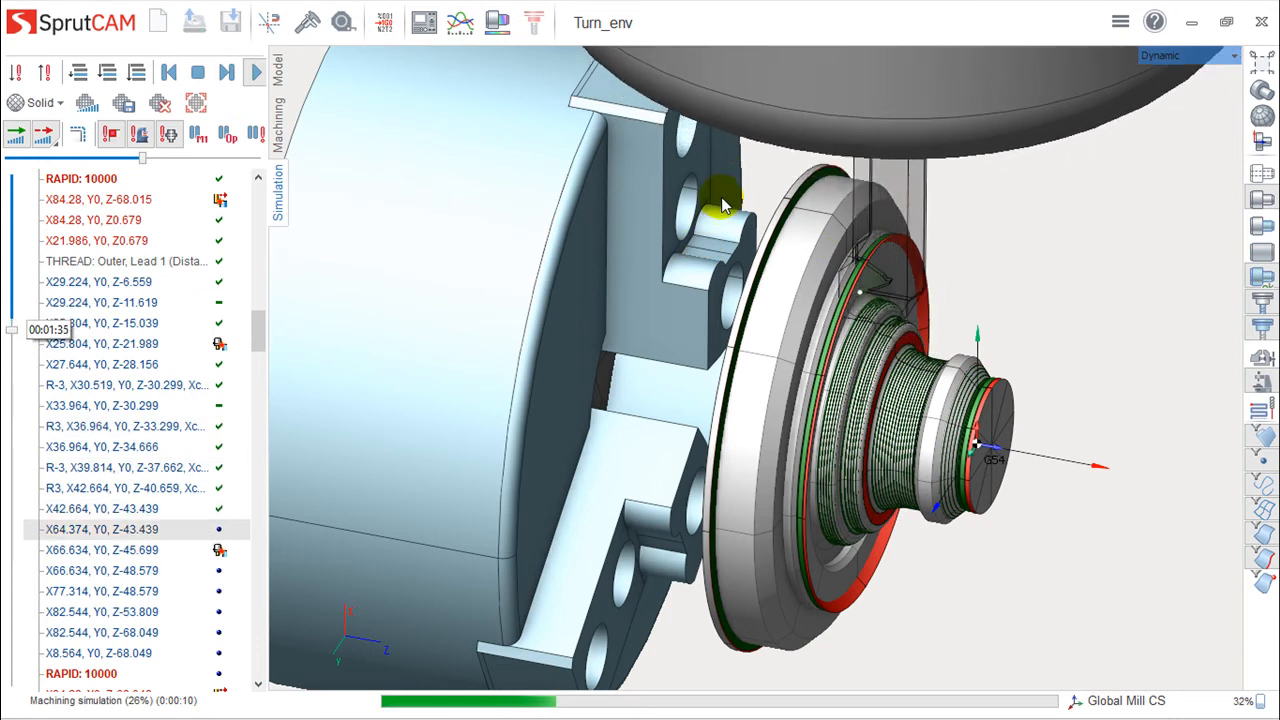
{"action": "scroll", "coordinate": [986, 398], "scroll_direction": "up", "scroll_amount": 5}
{"action": "middle_click_drag", "start_coordinate": [931, 414], "coordinate": [972, 392]}
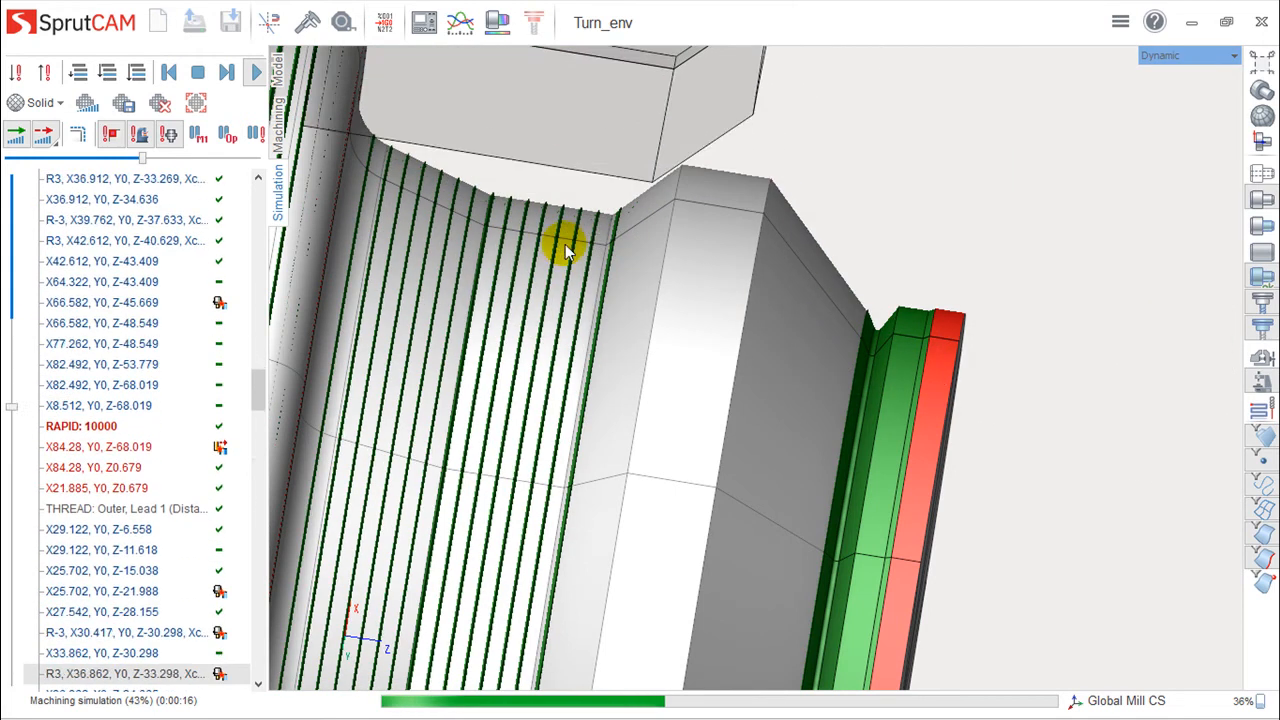
{"action": "scroll", "coordinate": [680, 360], "scroll_direction": "down", "scroll_amount": 5}
{"action": "left_click", "coordinate": [278, 118]}
Add a Lathe hole machining operation after OD Threading for the part's central bore
{"action": "middle_click_drag", "start_coordinate": [825, 370], "coordinate": [778, 379]}
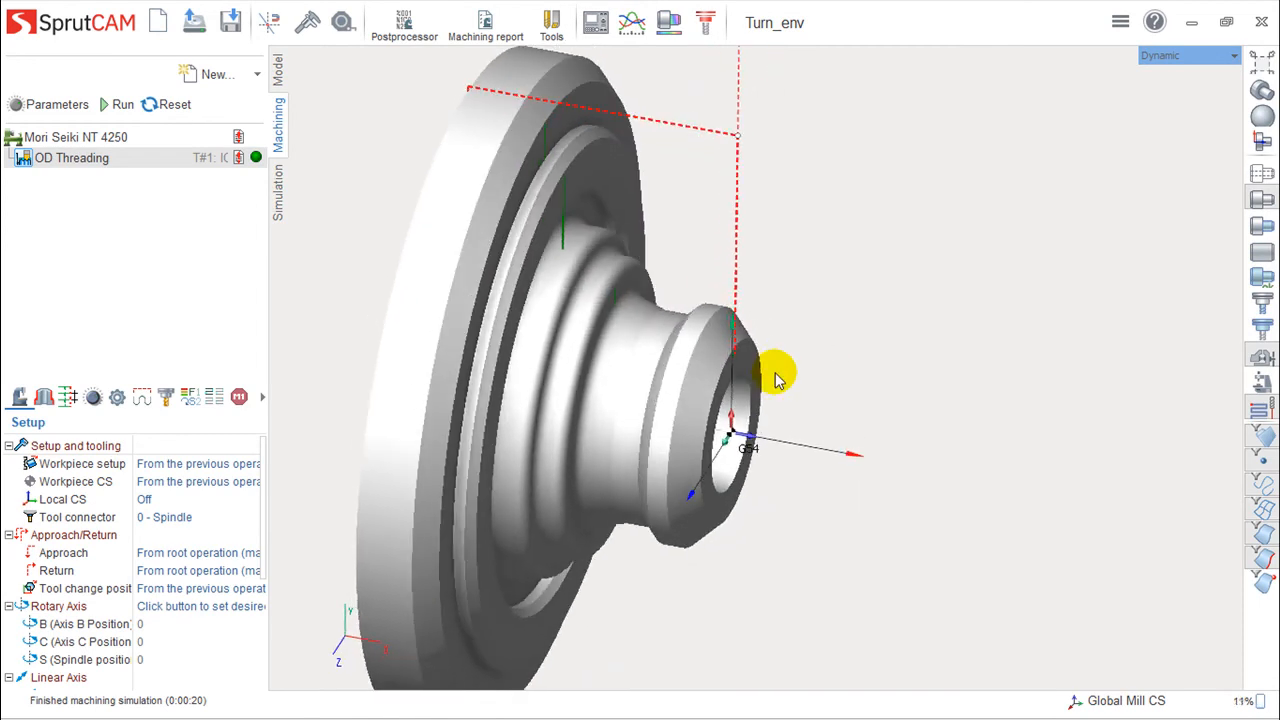
{"action": "middle_click_drag", "start_coordinate": [748, 422], "coordinate": [1028, 449]}
{"action": "right_click_drag", "start_coordinate": [1008, 449], "coordinate": [845, 452]}
{"action": "left_click", "coordinate": [257, 75]}
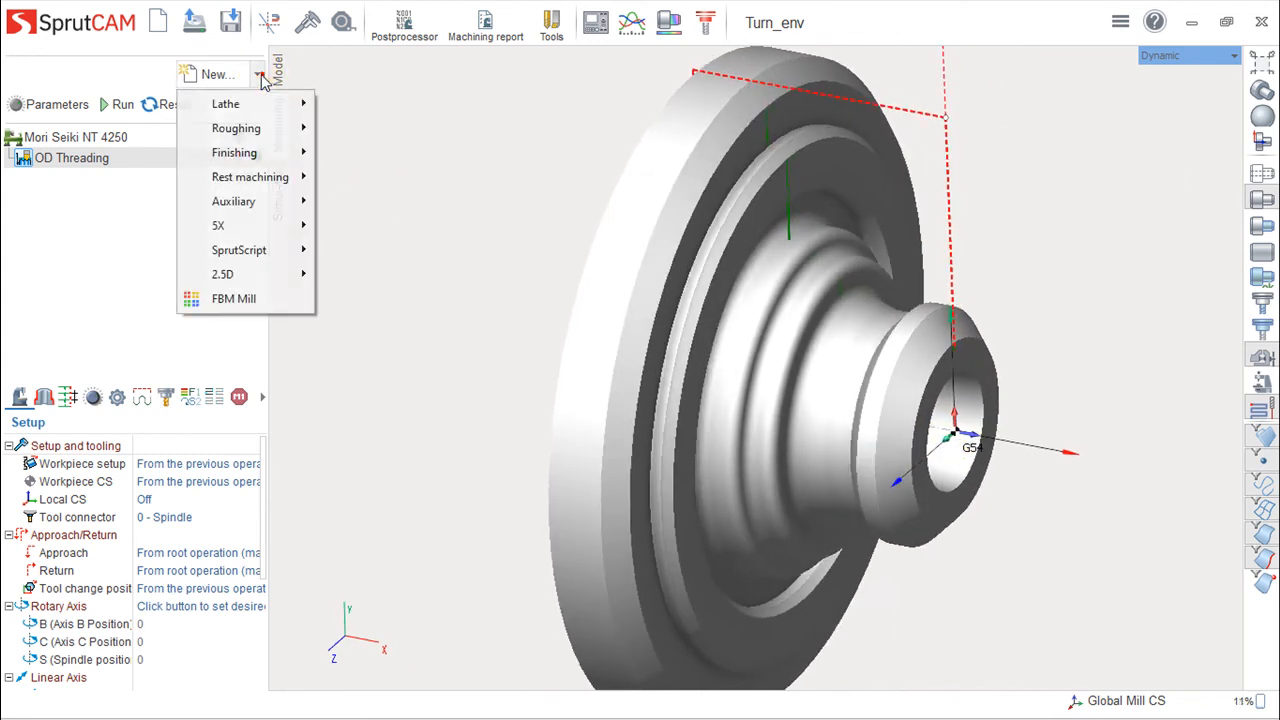
{"action": "mouse_move", "coordinate": [240, 105]}
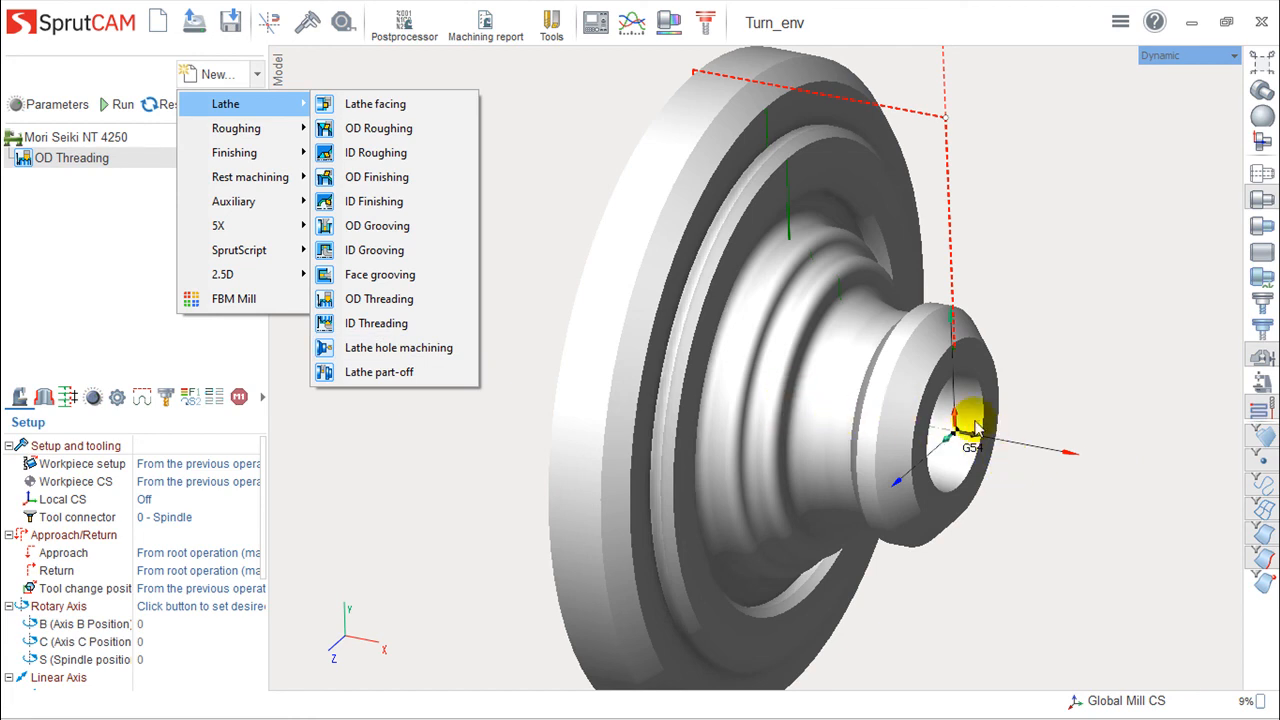
{"action": "left_click", "coordinate": [340, 347]}
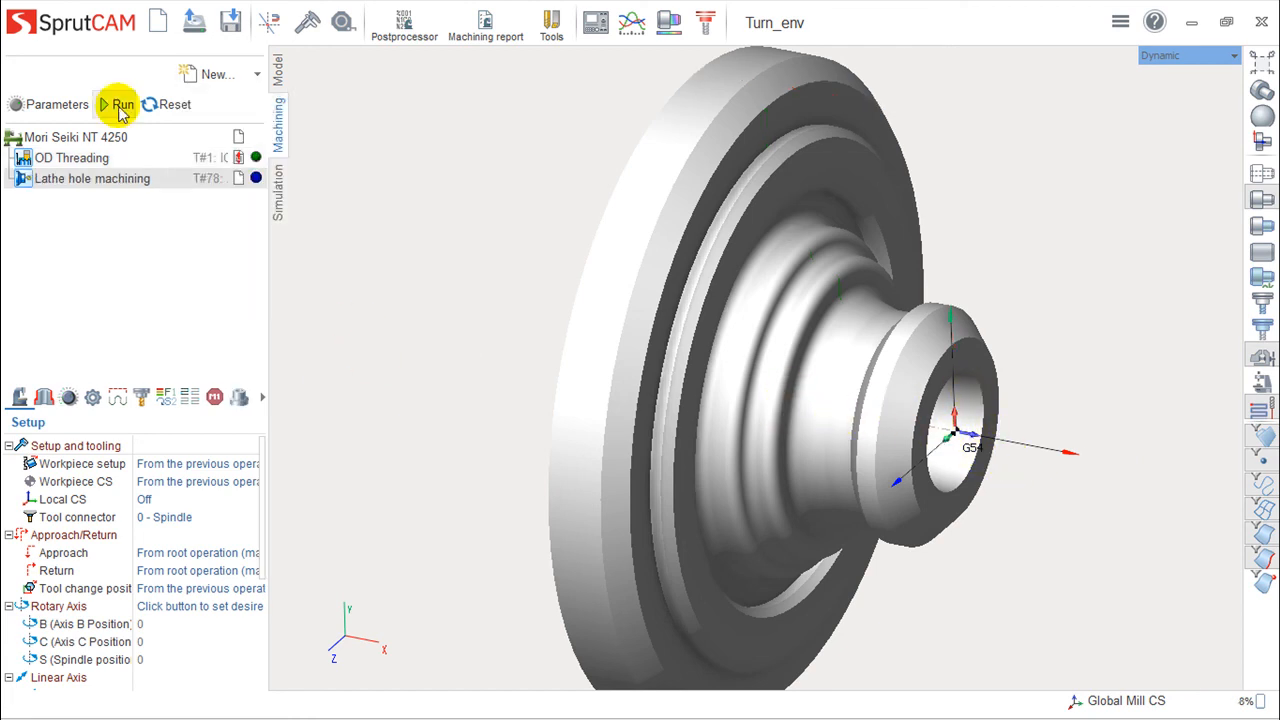
Review the tool, strategy and general parameters of the Lathe hole machining operation and close them without changes
{"action": "double_click", "coordinate": [55, 180]}
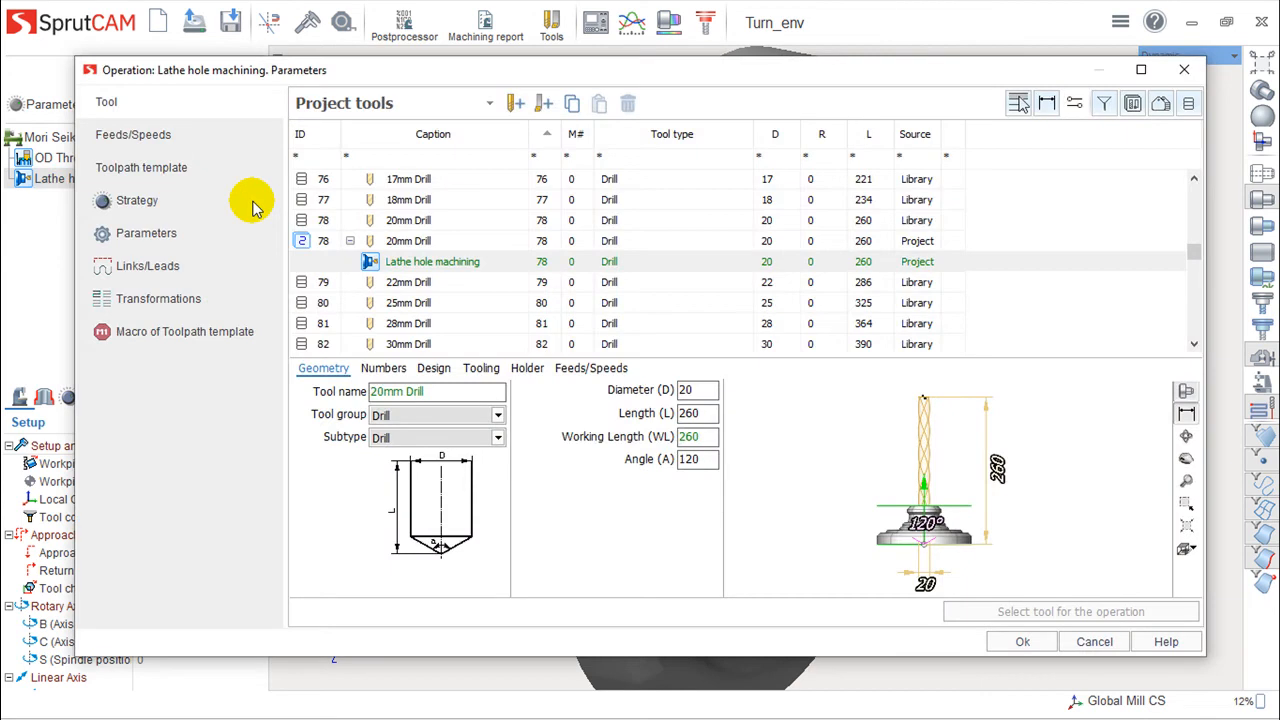
{"action": "left_click", "coordinate": [130, 201]}
{"action": "left_click", "coordinate": [136, 236]}
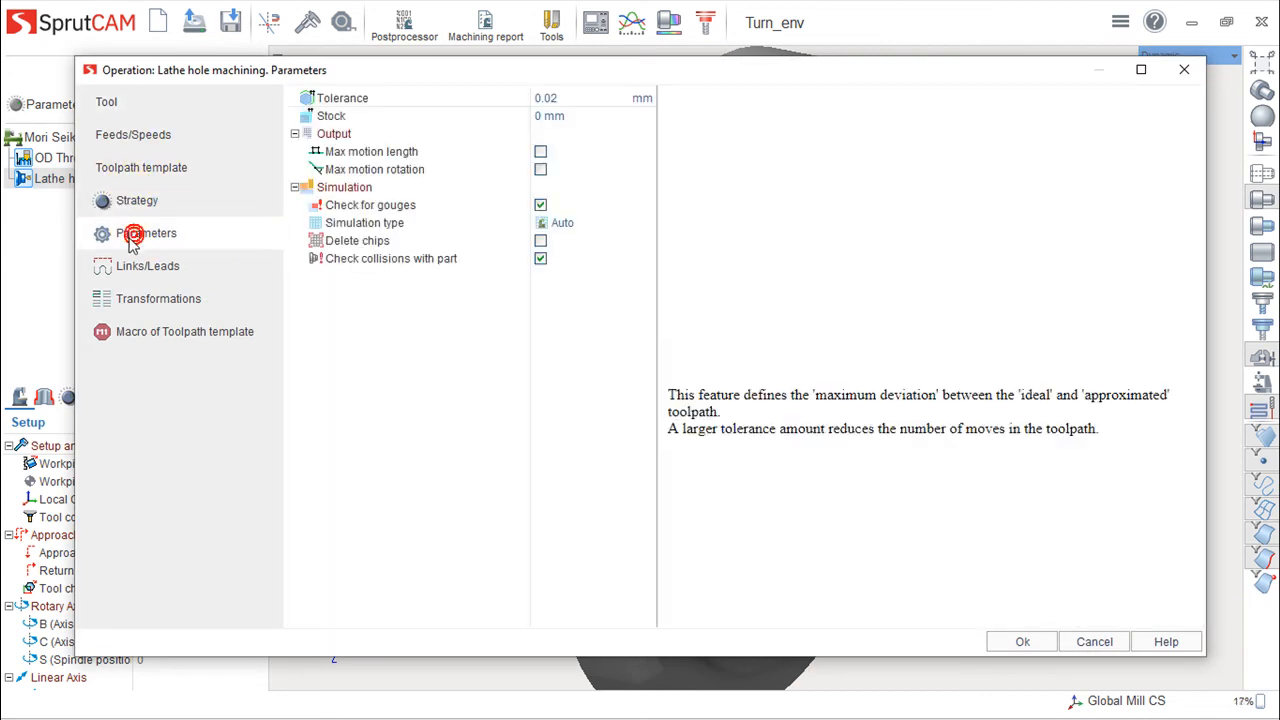
{"action": "left_click", "coordinate": [1185, 72]}
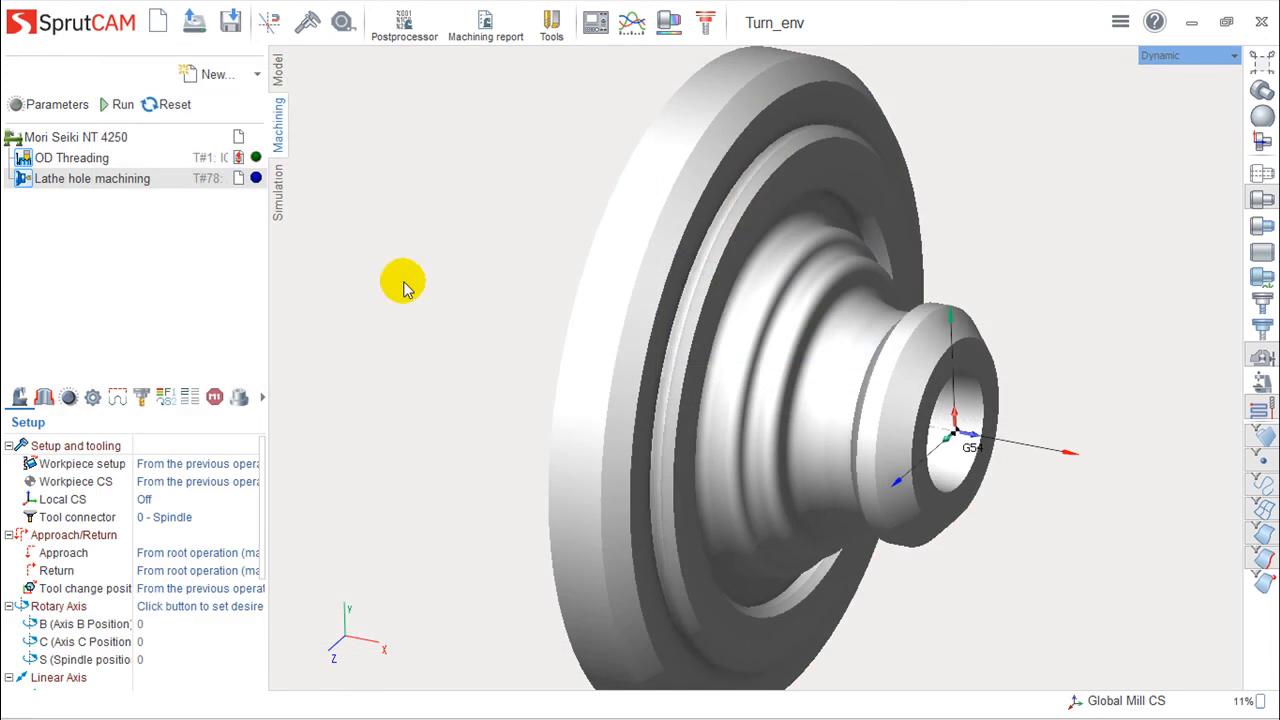
Try to add a 20 mm hole centre on the part's axis to the Lathe hole machining job assignment
{"action": "left_click", "coordinate": [44, 398]}
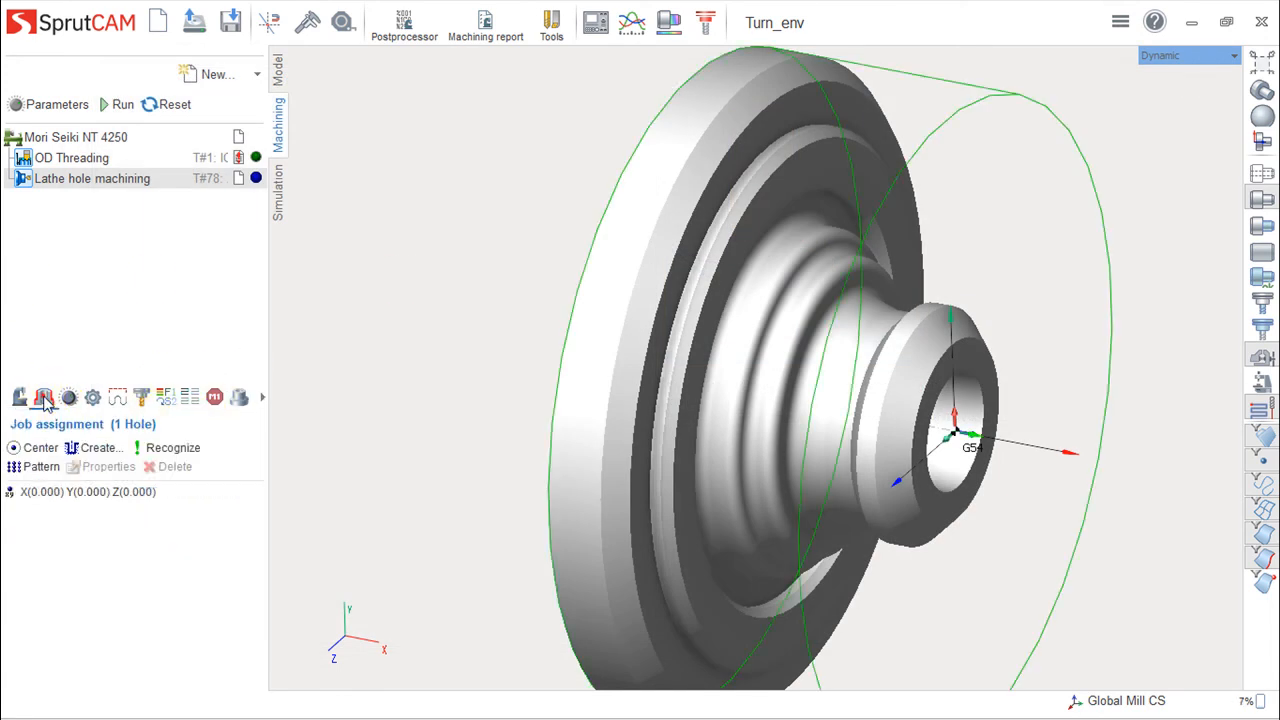
{"action": "left_click", "coordinate": [38, 449]}
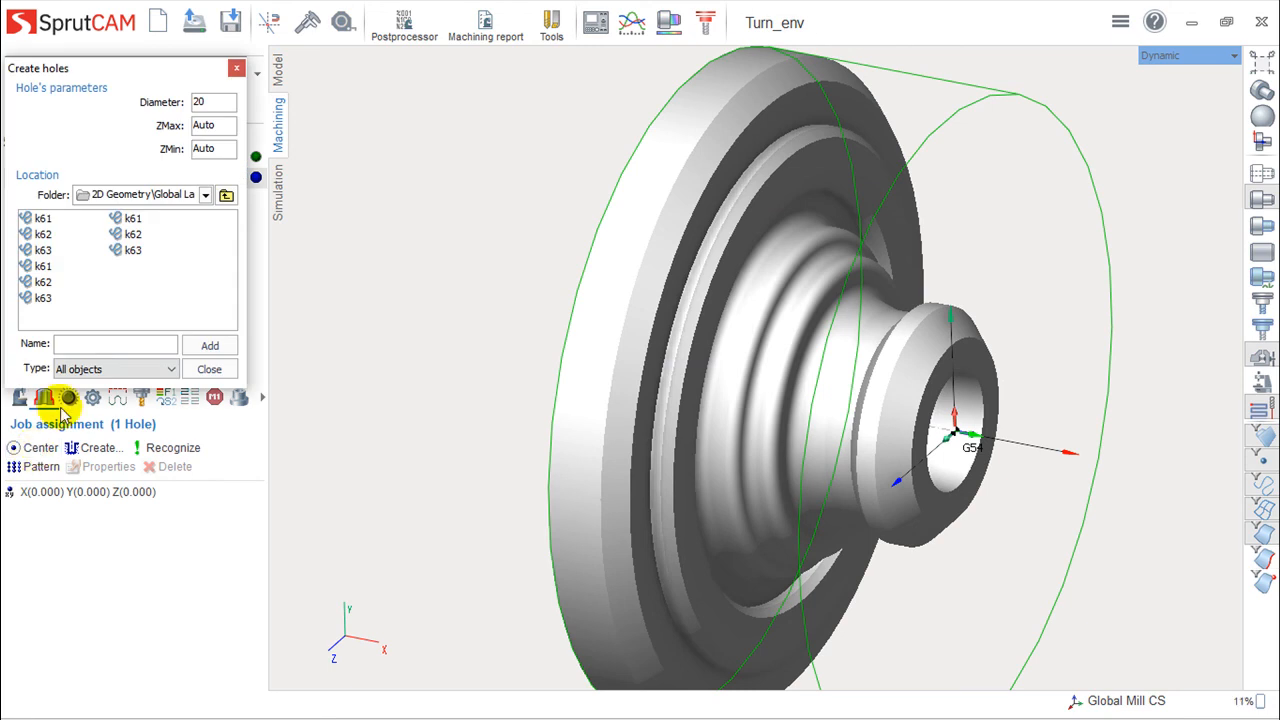
{"action": "left_click", "coordinate": [952, 443]}
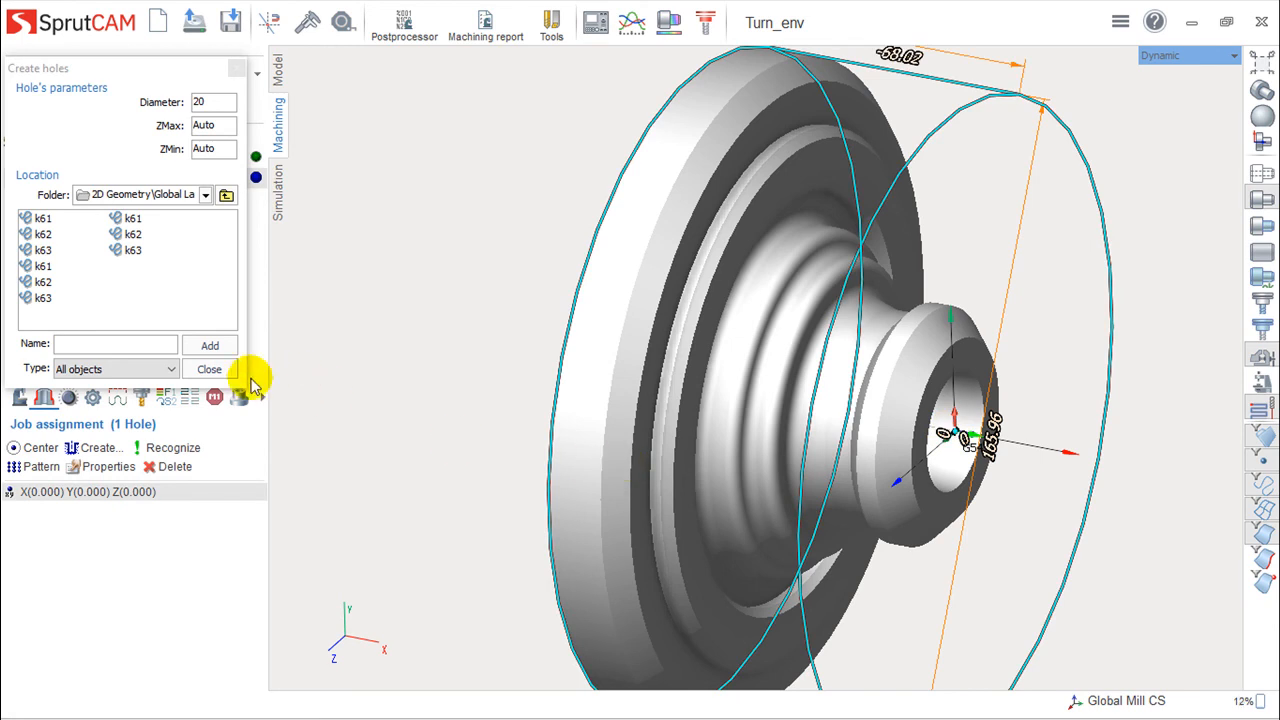
{"action": "left_click", "coordinate": [212, 345]}
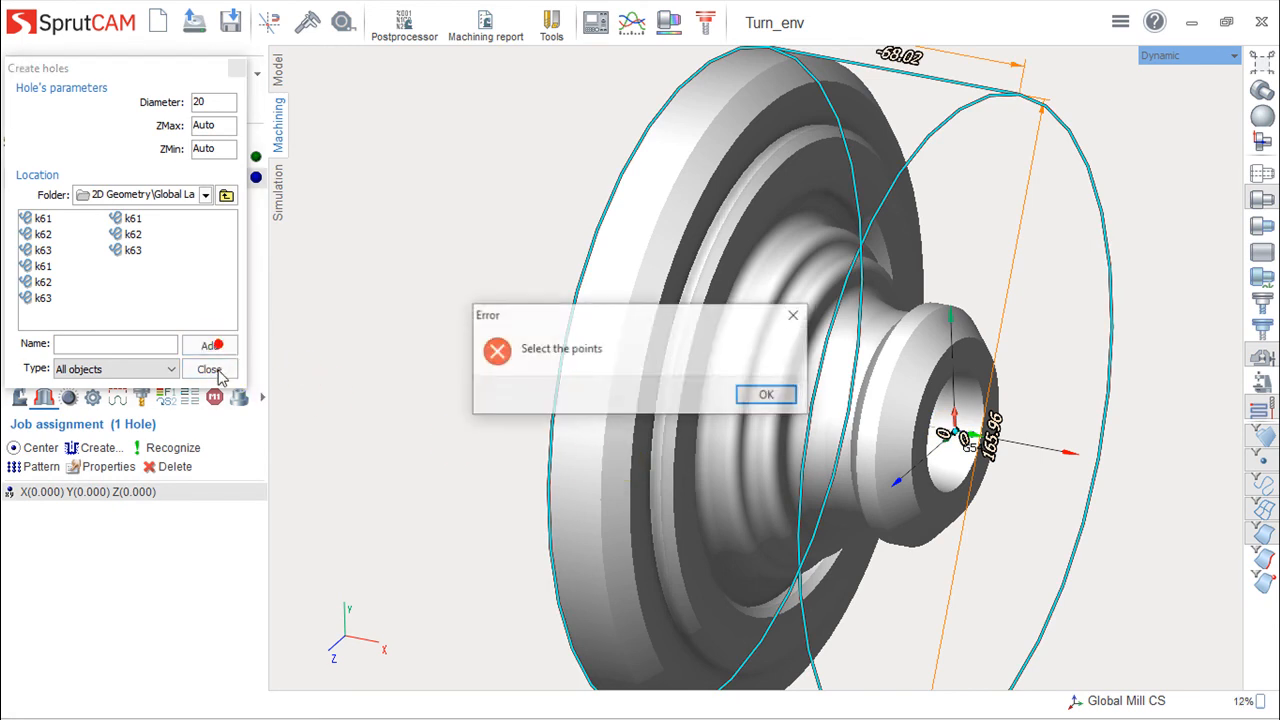
{"action": "left_click", "coordinate": [767, 396]}
{"action": "left_click", "coordinate": [207, 370]}
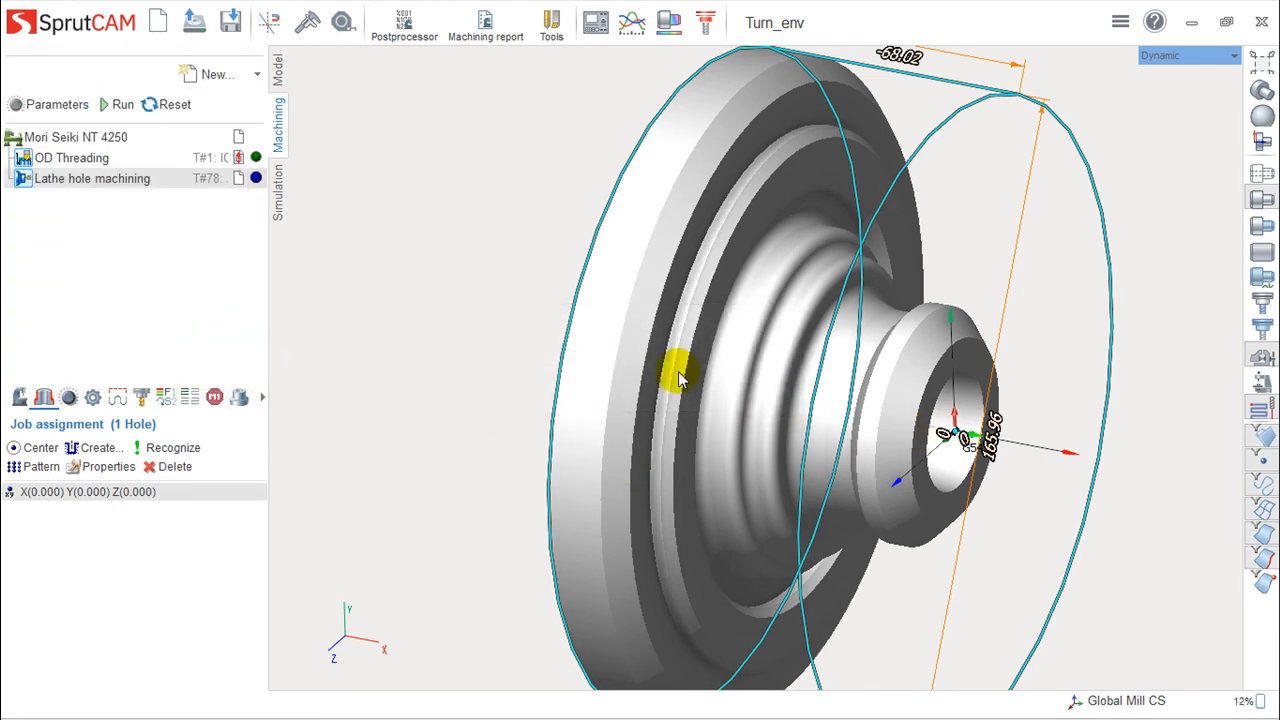
Calculate the Lathe hole machining toolpath and inspect it inside the central bore
{"action": "left_click", "coordinate": [104, 106]}
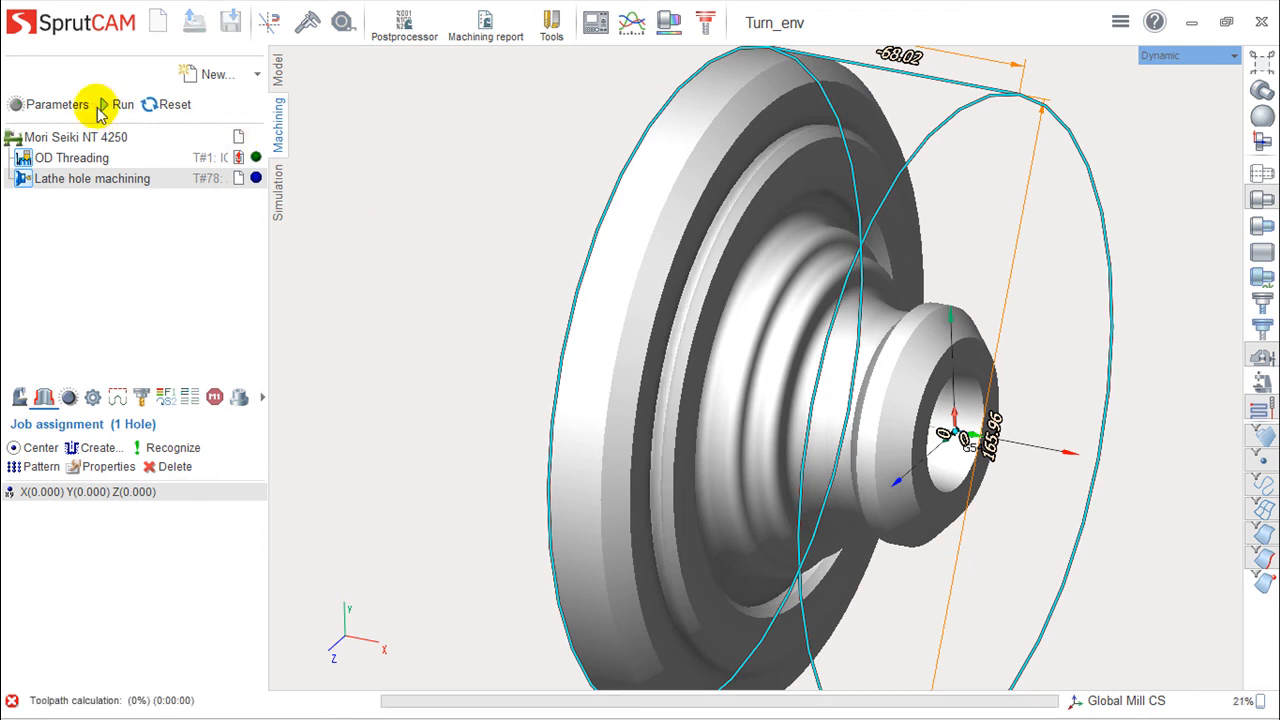
{"action": "middle_click_drag", "start_coordinate": [652, 356], "coordinate": [412, 336]}
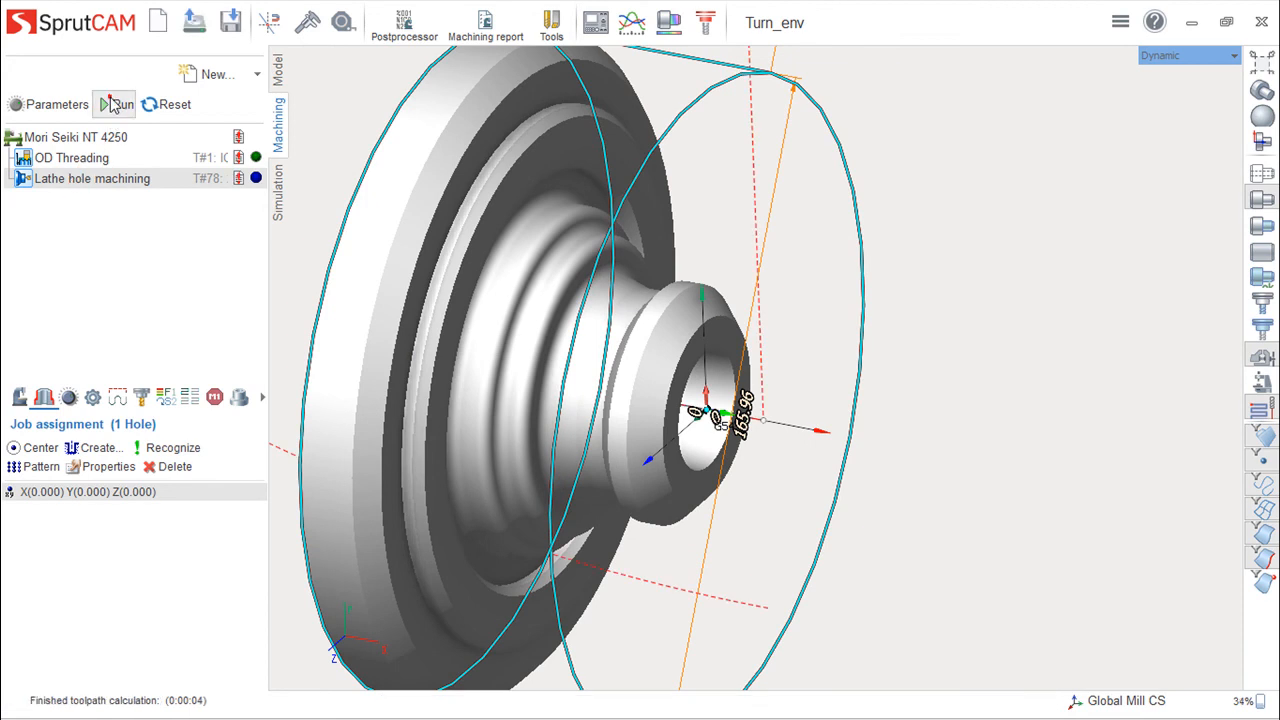
{"action": "scroll", "coordinate": [749, 437], "scroll_direction": "up", "scroll_amount": 8}
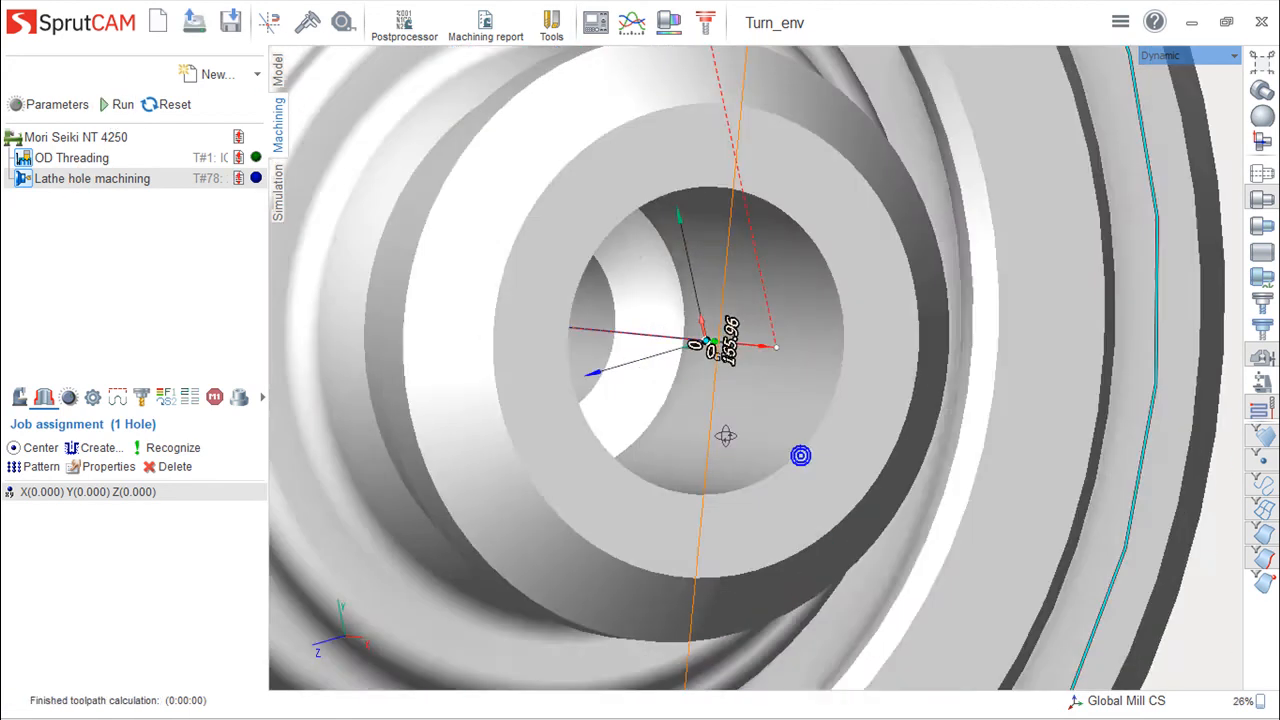
{"action": "middle_click_drag", "start_coordinate": [658, 432], "coordinate": [736, 440]}
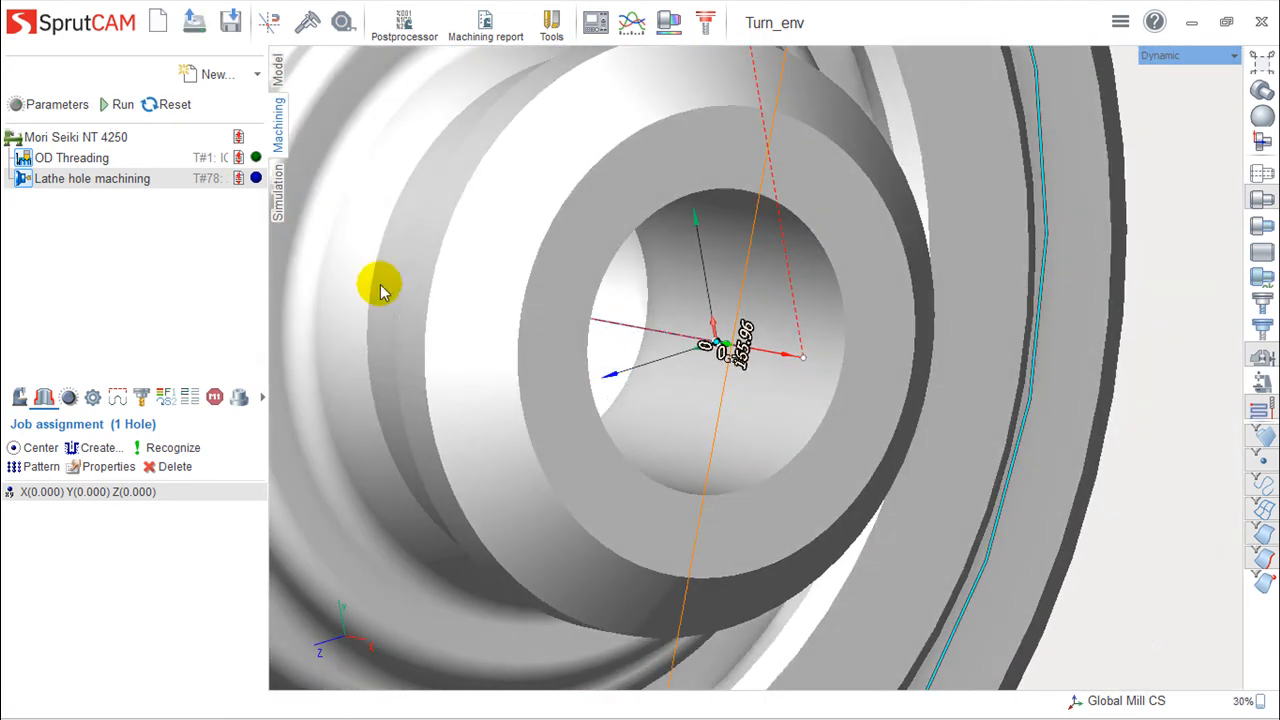
Run the machining simulation of the Lathe hole machining operation
{"action": "left_click", "coordinate": [280, 195]}
{"action": "scroll", "coordinate": [808, 447], "scroll_direction": "down", "scroll_amount": 6}
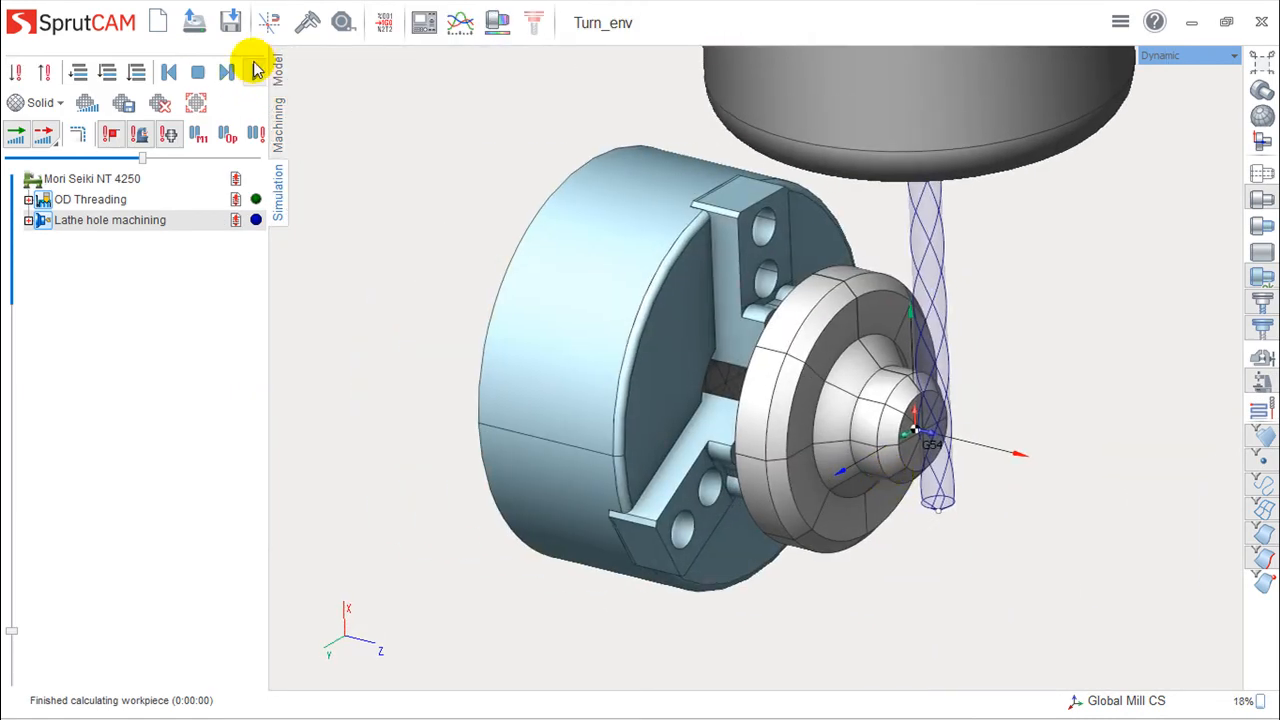
{"action": "left_click", "coordinate": [255, 72]}
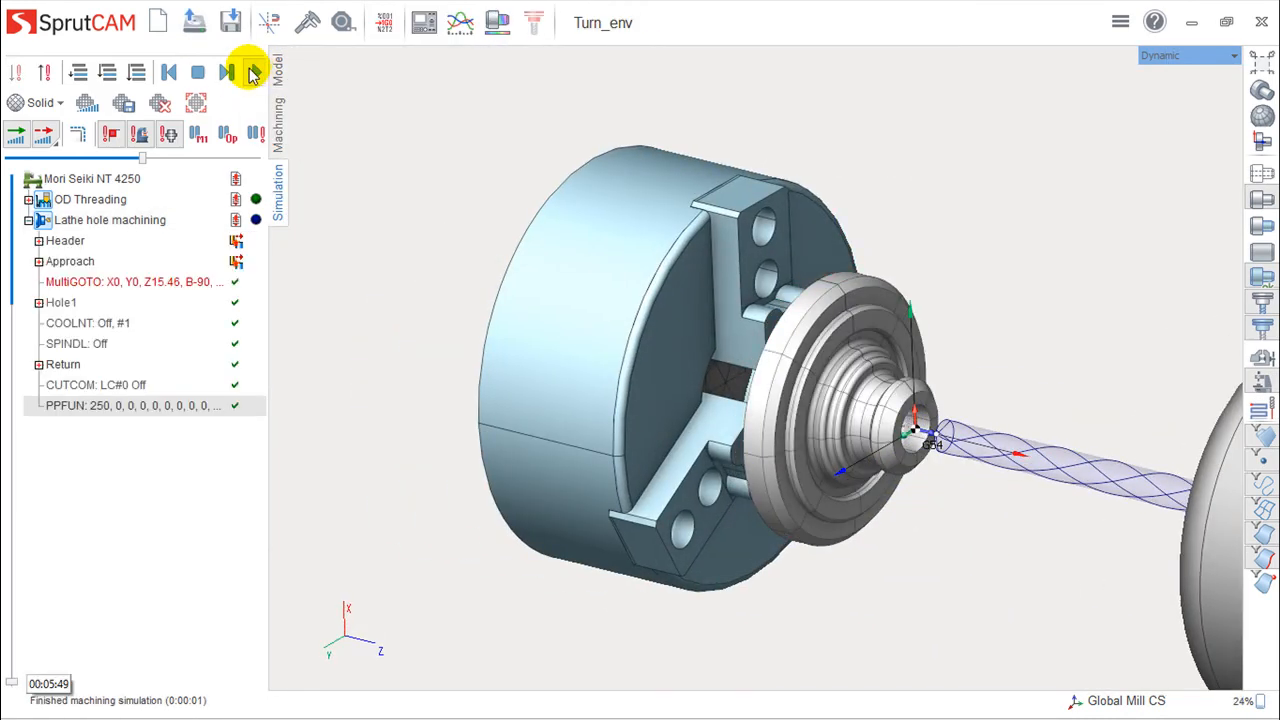
Examine the simulated part, chuck and drill from several views and return to the machining setup
{"action": "scroll", "coordinate": [971, 394], "scroll_direction": "up", "scroll_amount": 5}
{"action": "middle_click_drag", "start_coordinate": [971, 394], "coordinate": [897, 135]}
{"action": "right_click_drag", "start_coordinate": [868, 360], "coordinate": [957, 427]}
{"action": "scroll", "coordinate": [949, 374], "scroll_direction": "down", "scroll_amount": 6}
{"action": "scroll", "coordinate": [957, 427], "scroll_direction": "up", "scroll_amount": 5}
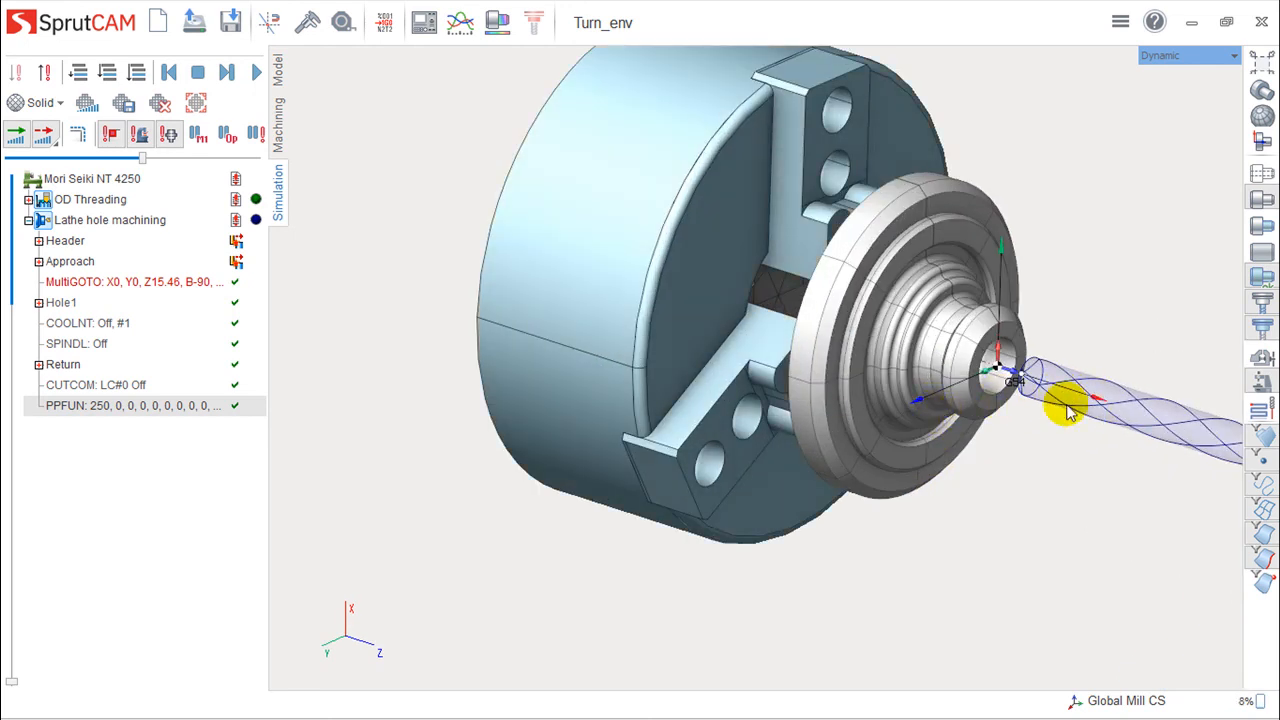
{"action": "scroll", "coordinate": [983, 398], "scroll_direction": "down", "scroll_amount": 2}
{"action": "scroll", "coordinate": [1066, 420], "scroll_direction": "up", "scroll_amount": 2}
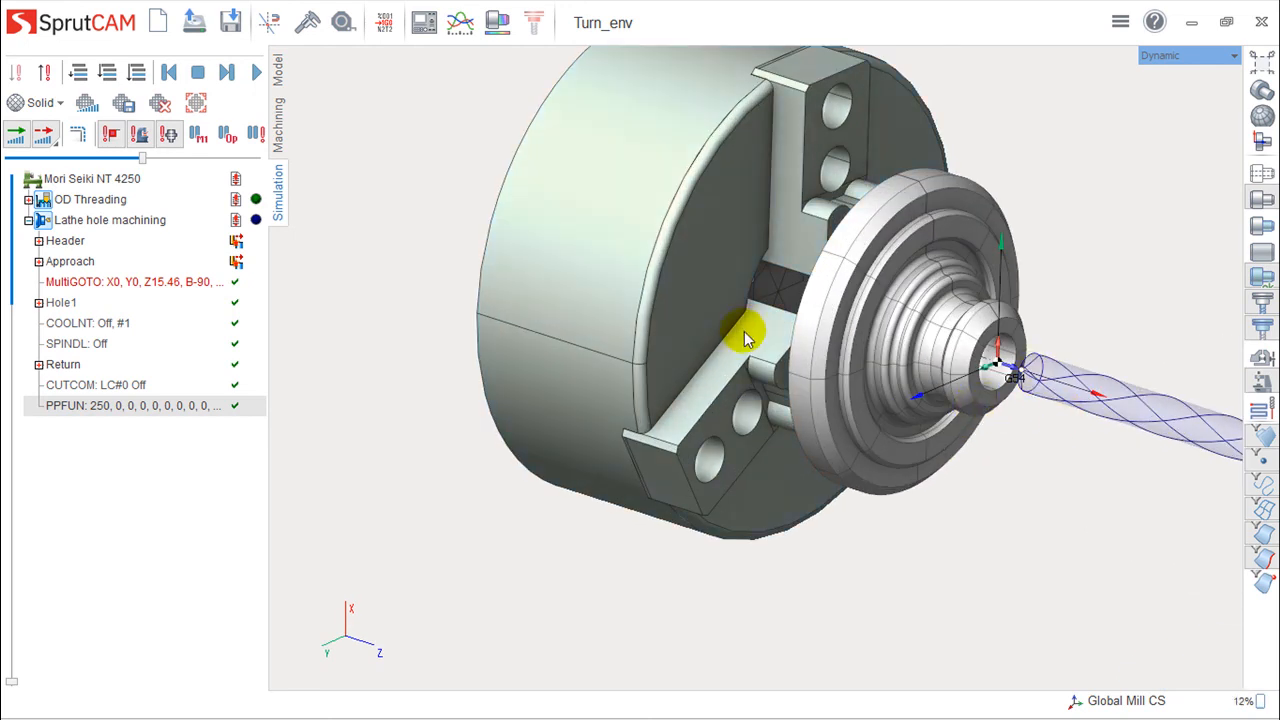
{"action": "scroll", "coordinate": [737, 345], "scroll_direction": "down", "scroll_amount": 3}
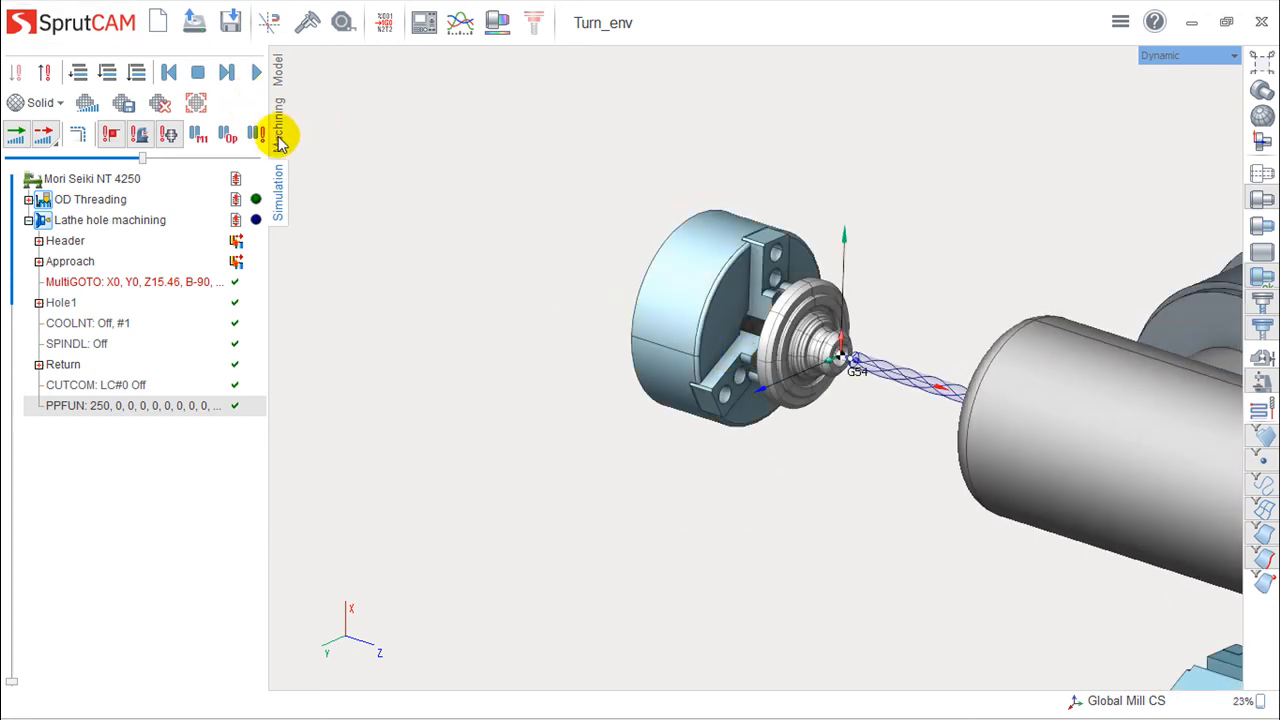
{"action": "left_click", "coordinate": [278, 128]}
{"action": "scroll", "coordinate": [771, 297], "scroll_direction": "up", "scroll_amount": 2}
{"action": "scroll", "coordinate": [771, 297], "scroll_direction": "up", "scroll_amount": 2}
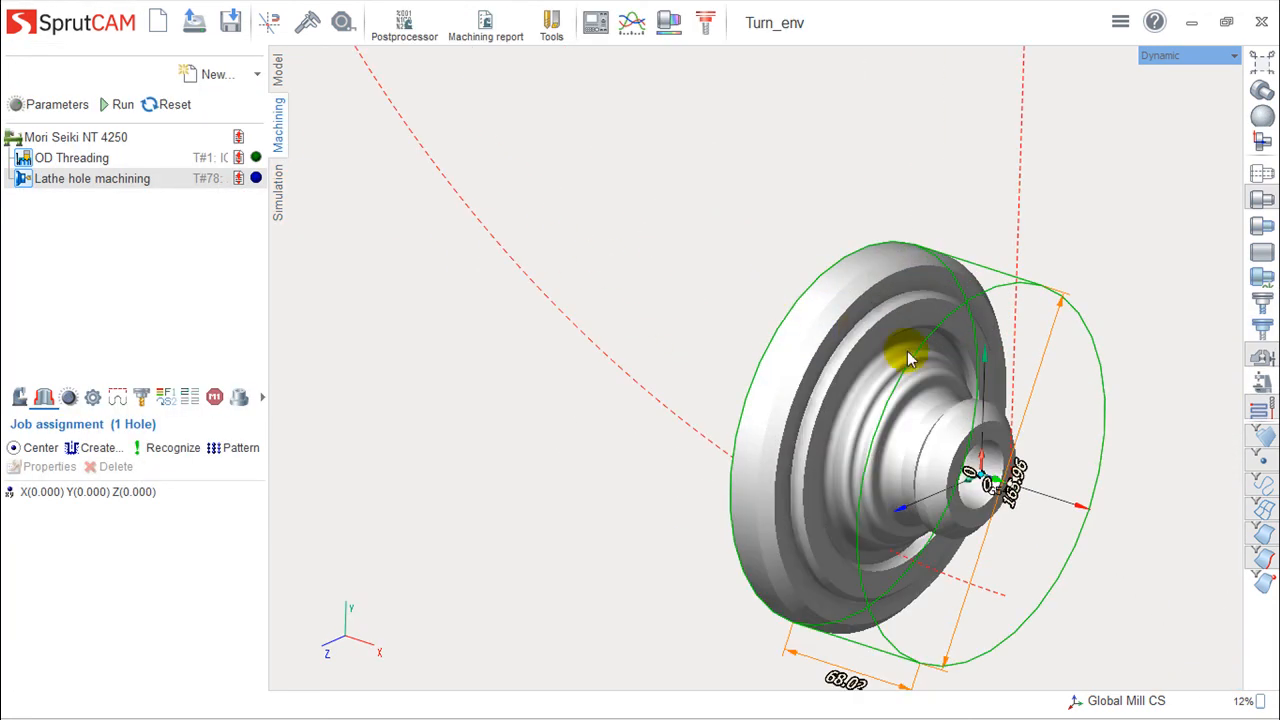
{"action": "middle_click_drag", "start_coordinate": [949, 376], "coordinate": [820, 274]}
{"action": "right_click_drag", "start_coordinate": [820, 274], "coordinate": [826, 323]}
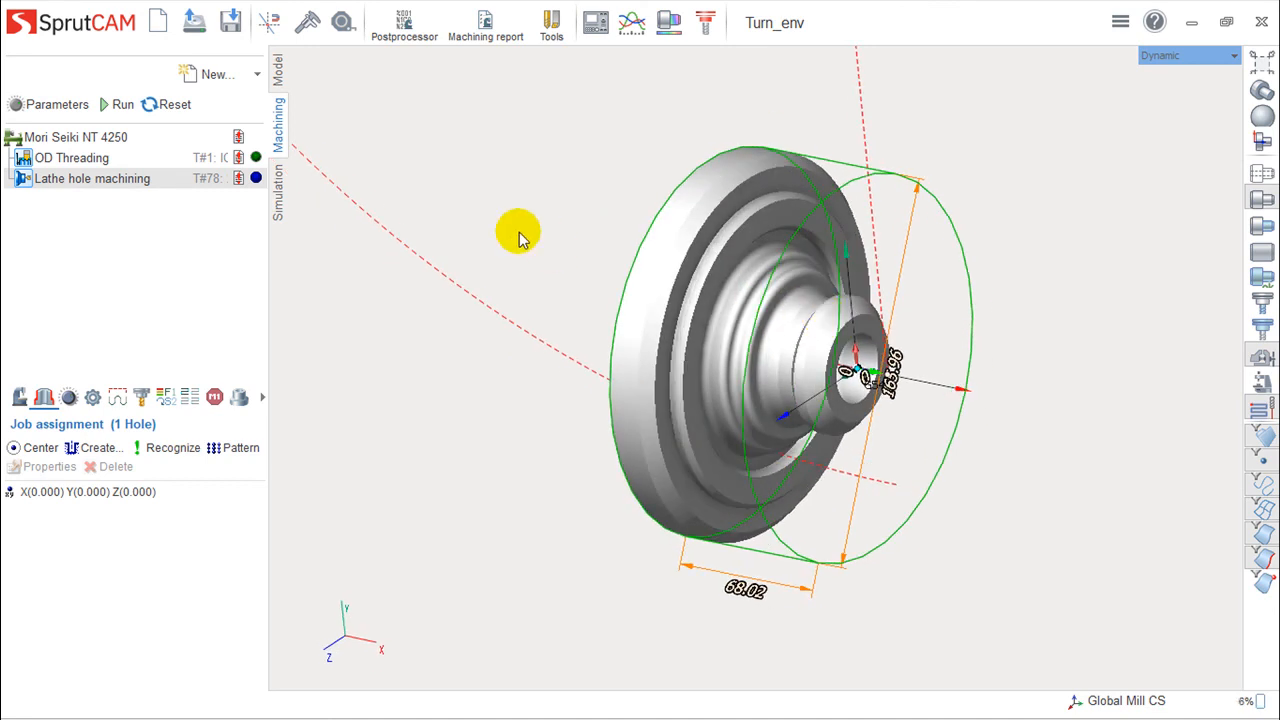
{"action": "right_click_drag", "start_coordinate": [674, 346], "coordinate": [672, 372]}
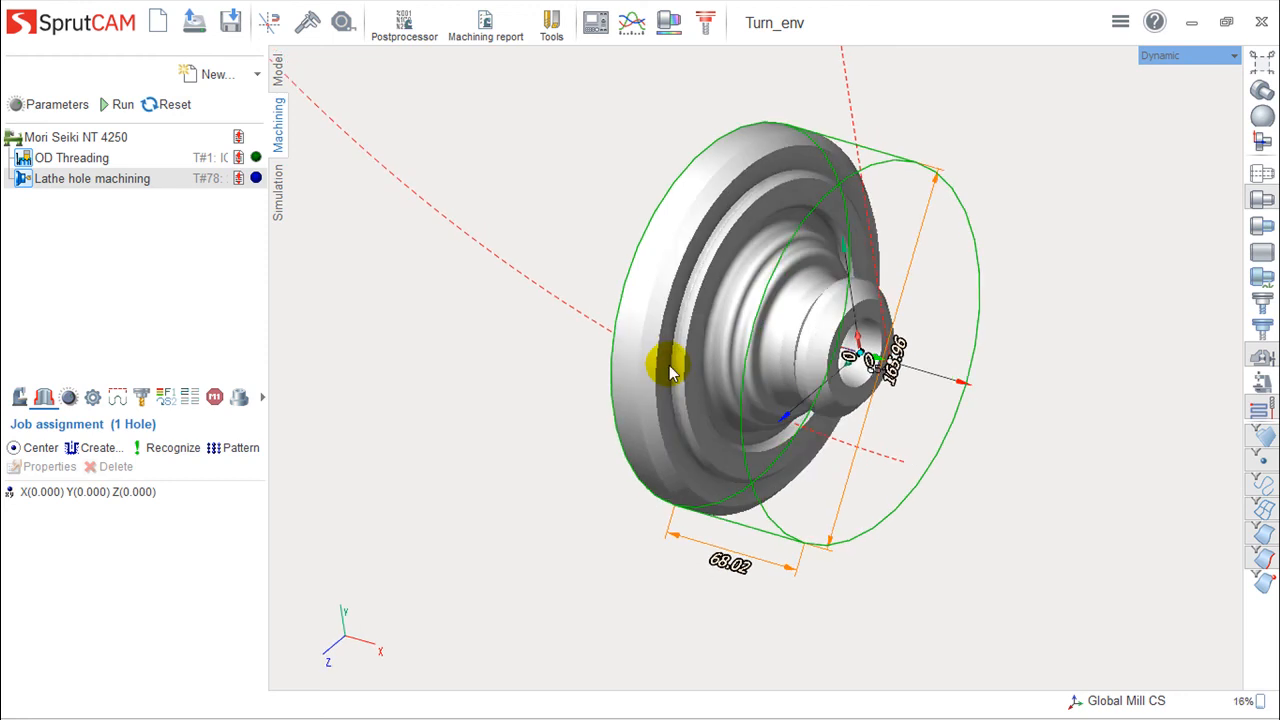